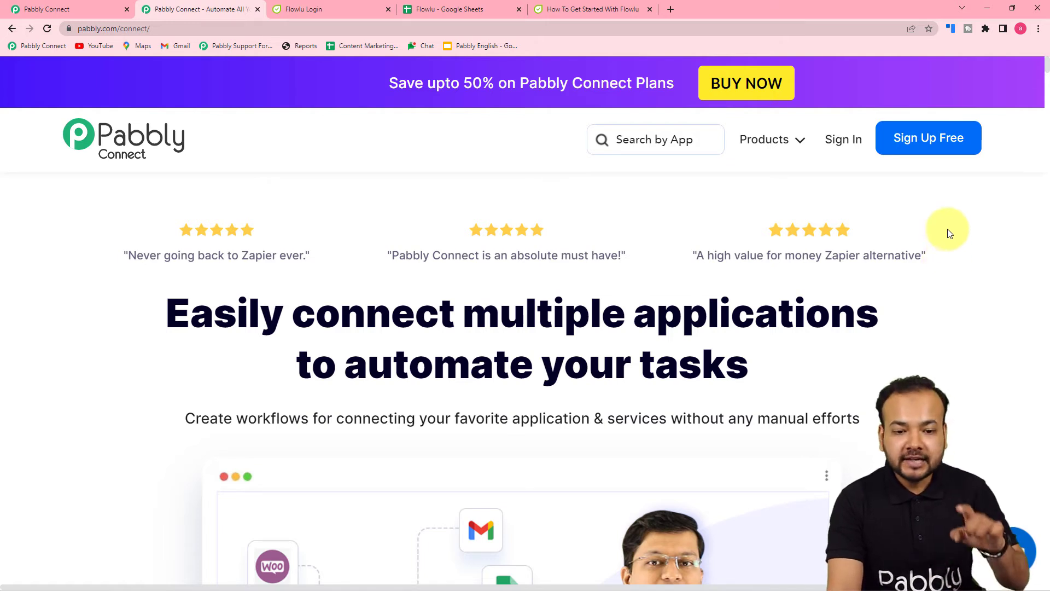
# Create a workflow named "Send Flowlu Task Data to Google Sheets" in Pabbly Connect
pyautogui.click(80, 9)
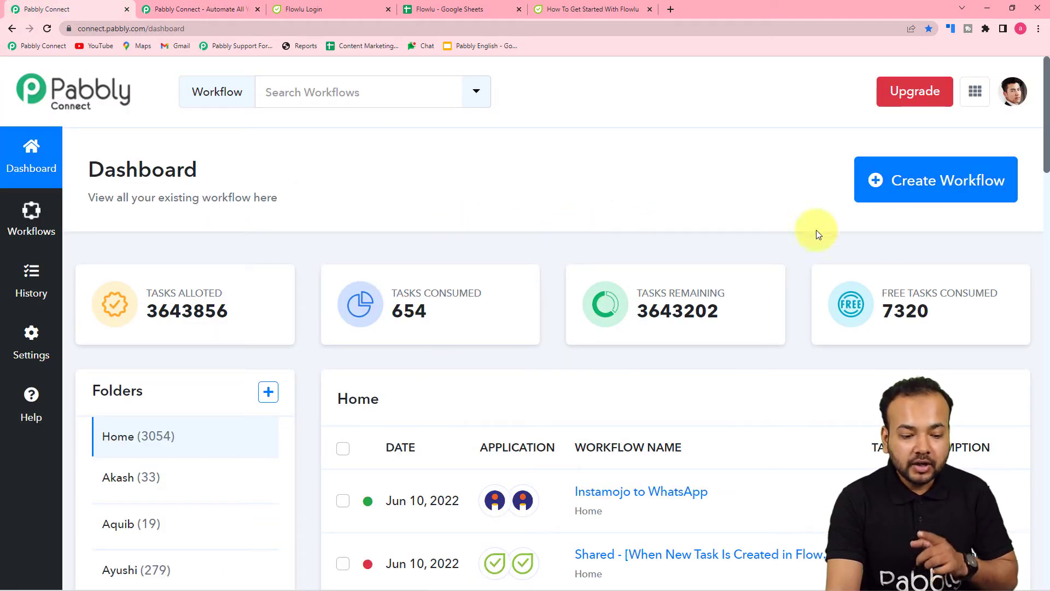
pyautogui.click(928, 185)
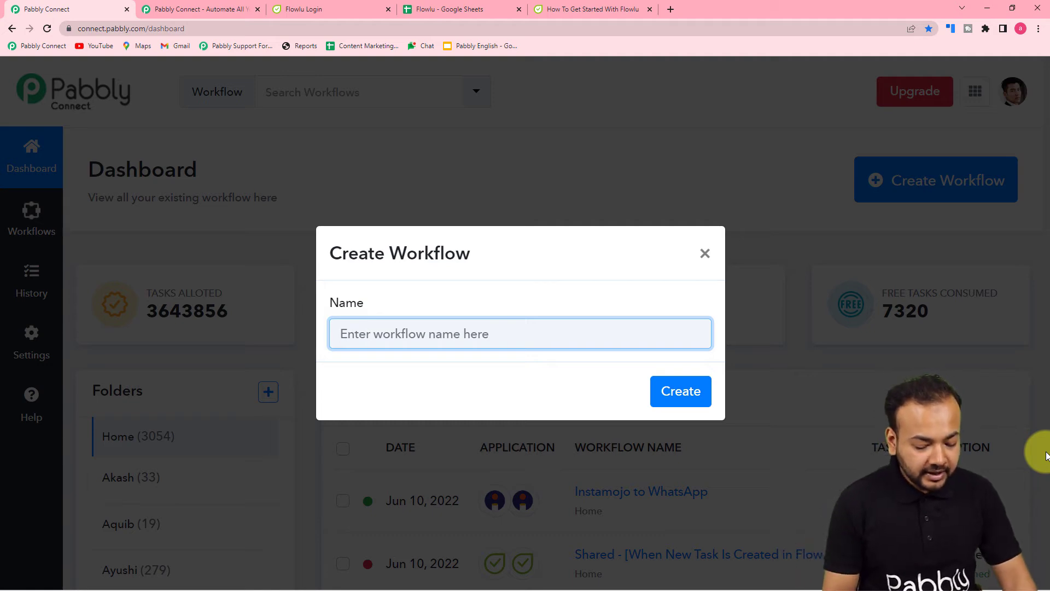
pyautogui.write('Send Flowlu Task')
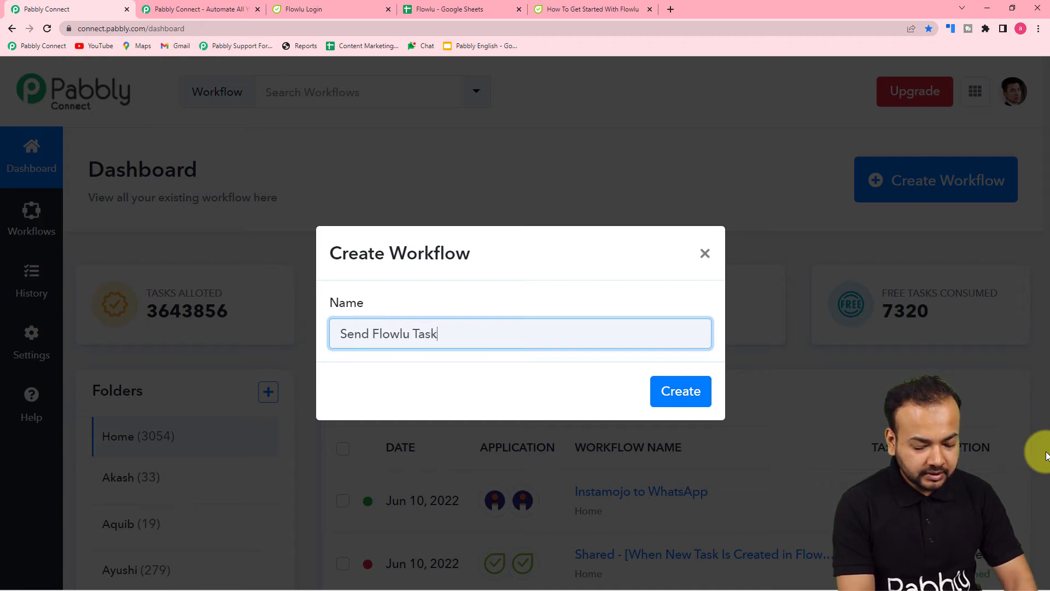
pyautogui.write('Dat')
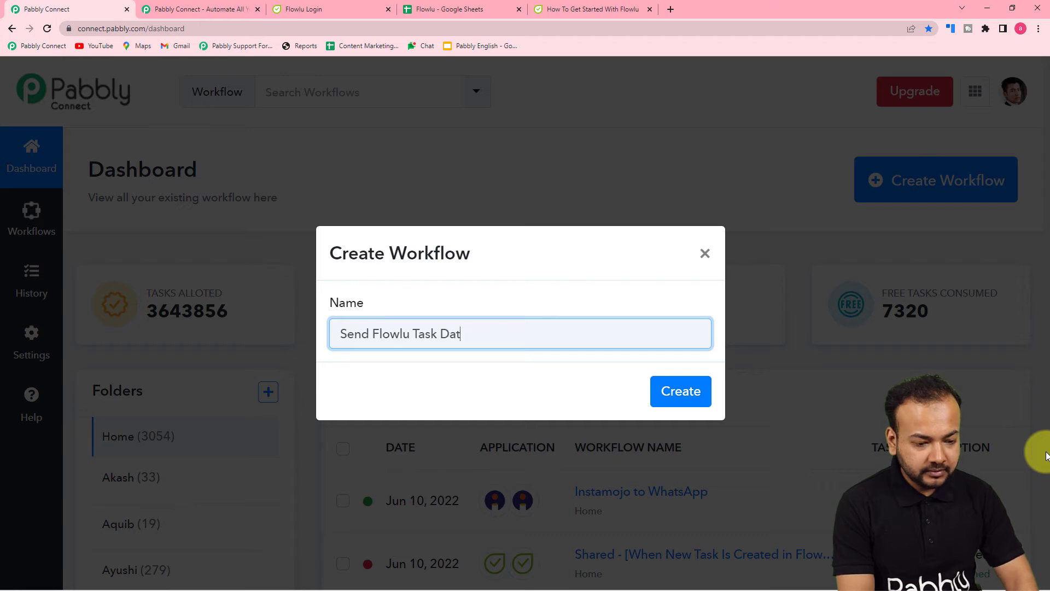
pyautogui.write('a to ')
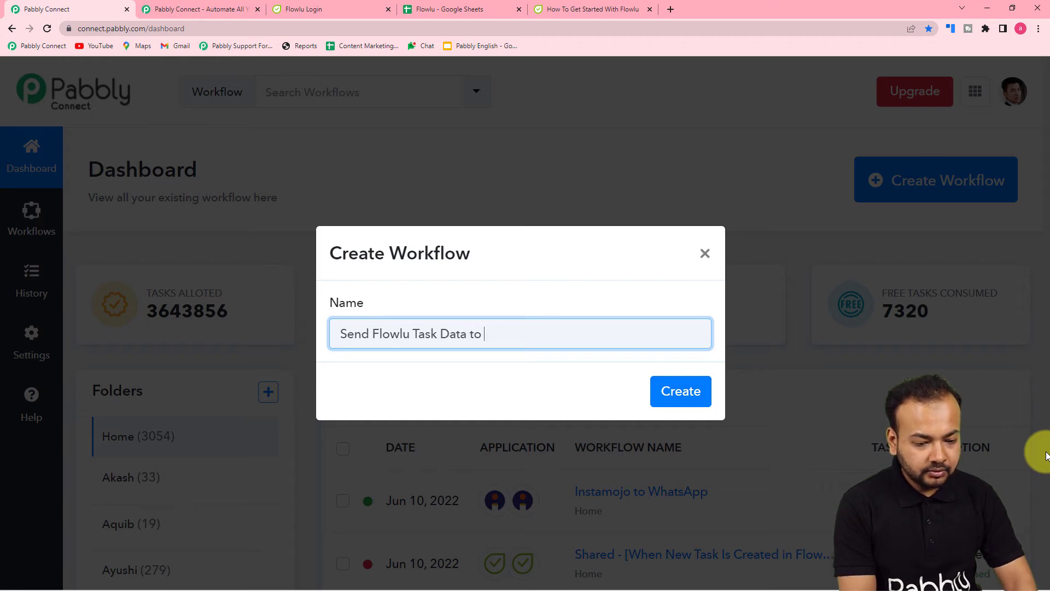
pyautogui.write('Google Sheet')
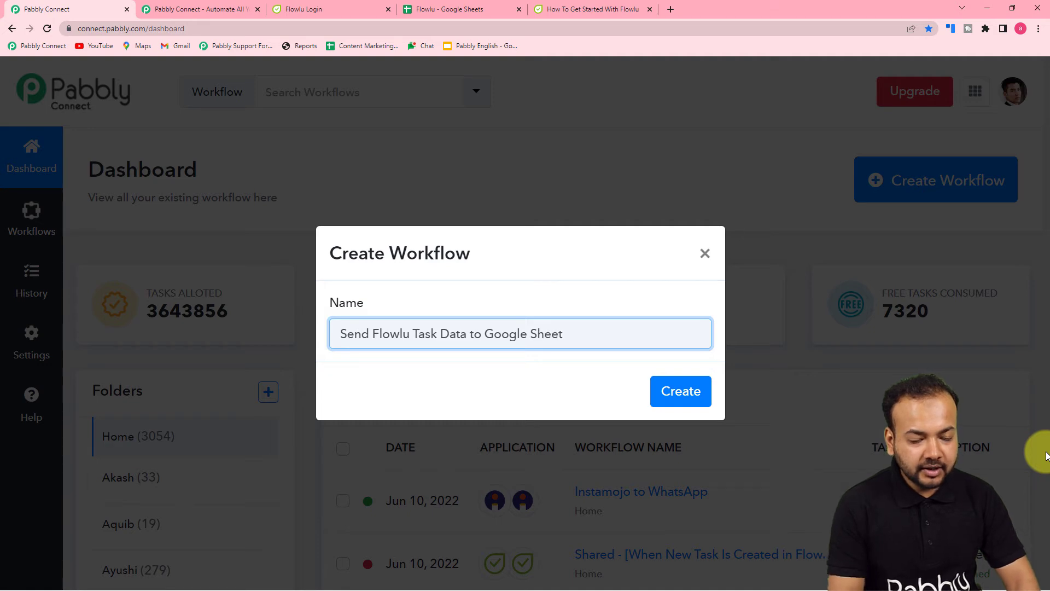
pyautogui.write('s')
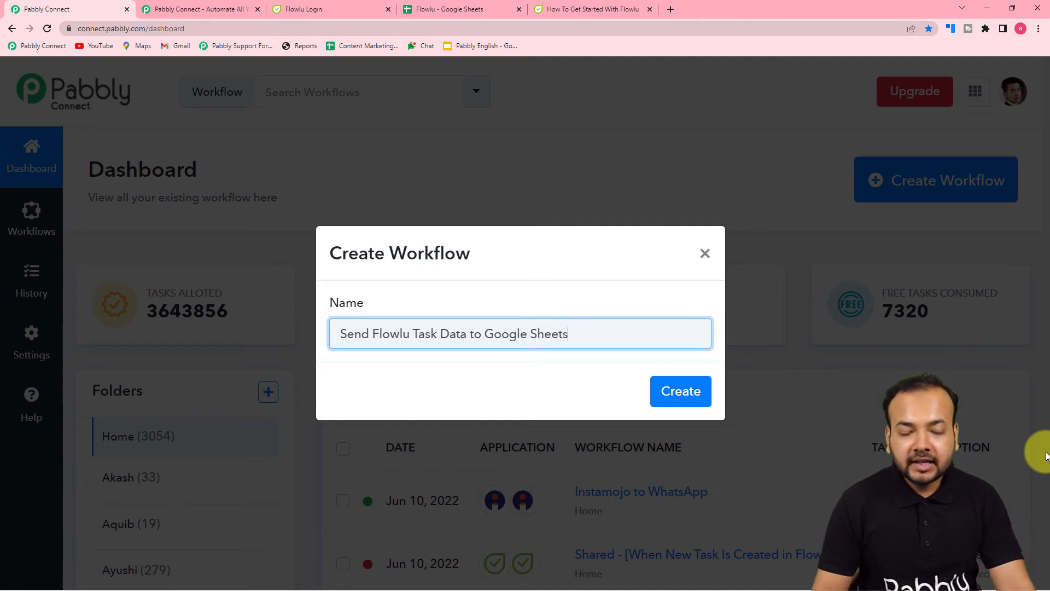
pyautogui.click(673, 390)
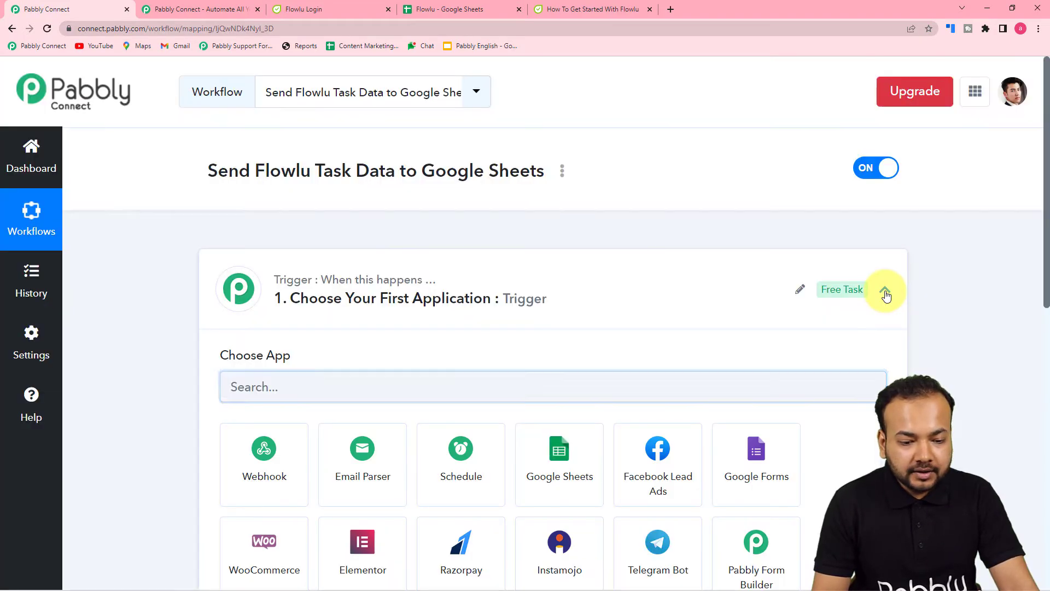
# Collapse the trigger section and review the column headings of the Flowlu spreadsheet in Google Sheets, returning to the Pabbly Connect workflow
pyautogui.click(885, 292)
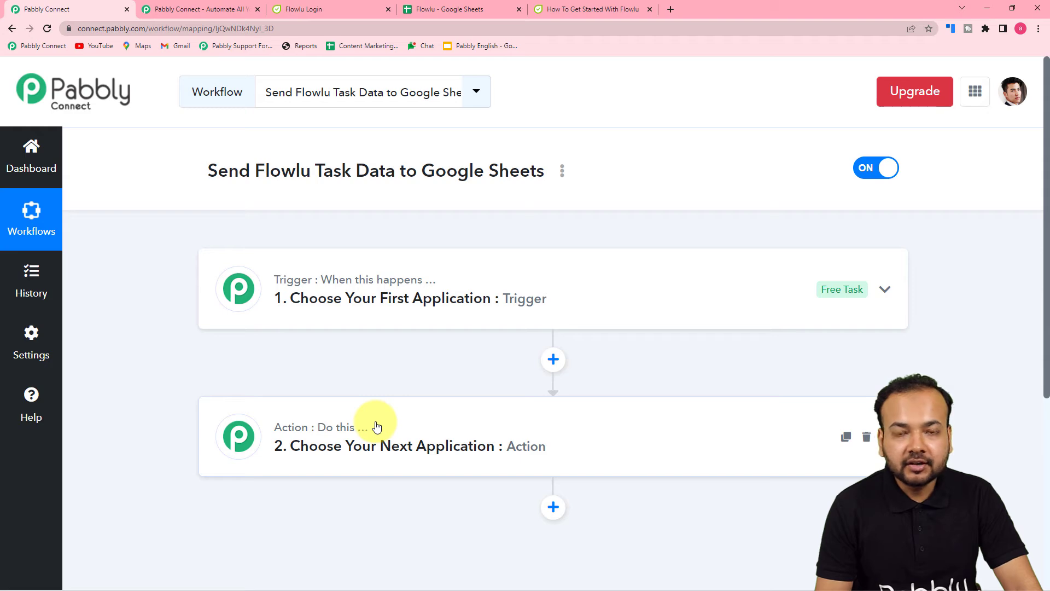
pyautogui.click(446, 11)
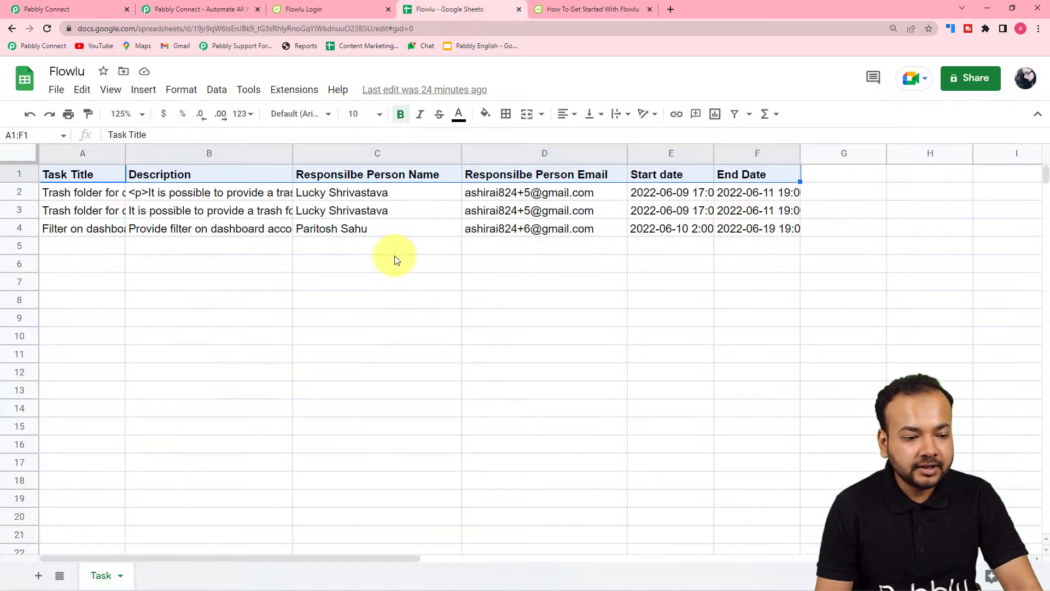
pyautogui.click(97, 11)
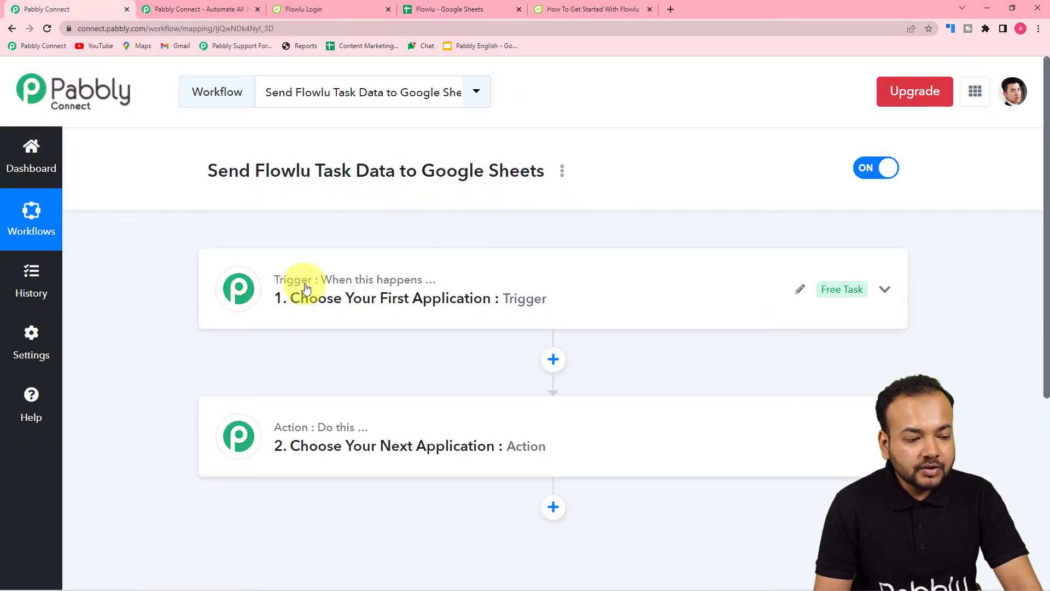
# Set the workflow's trigger application to Flowlu with Configure Webhook as the trigger event
pyautogui.click(313, 307)
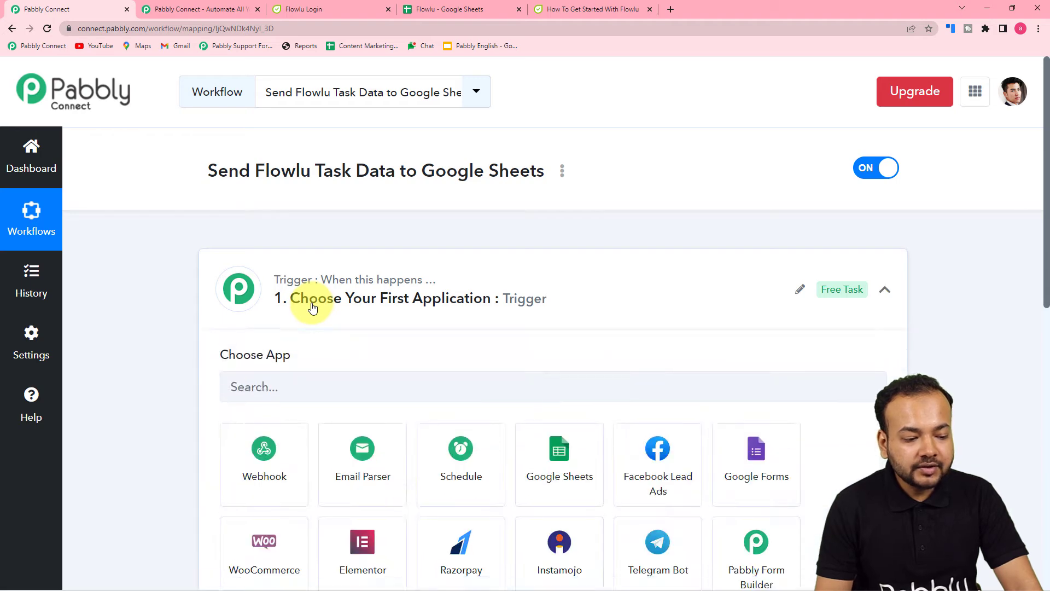
pyautogui.scroll(-3, 312, 305)
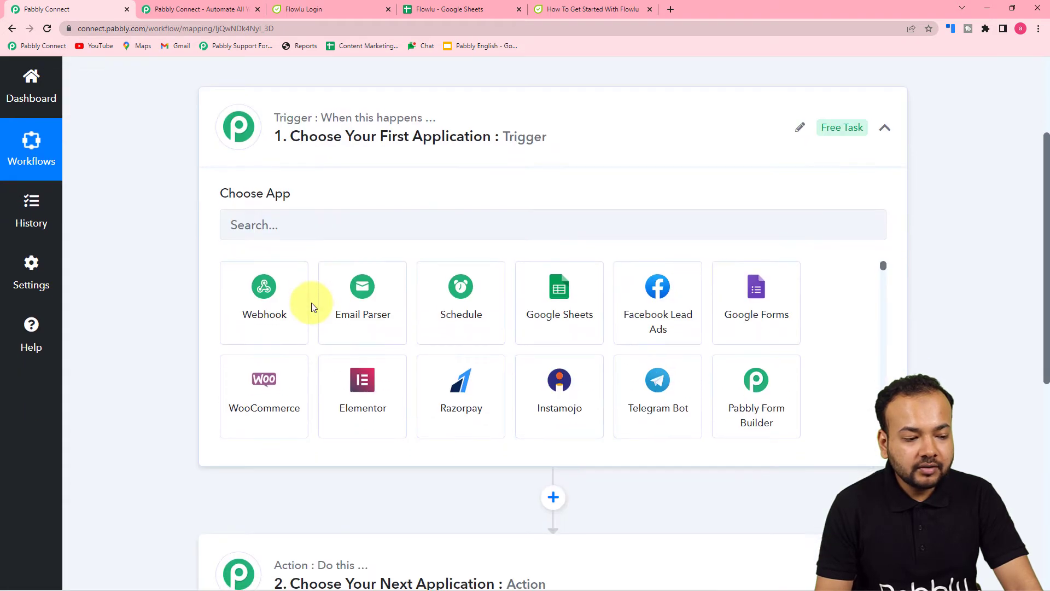
pyautogui.click(333, 224)
pyautogui.write('flo')
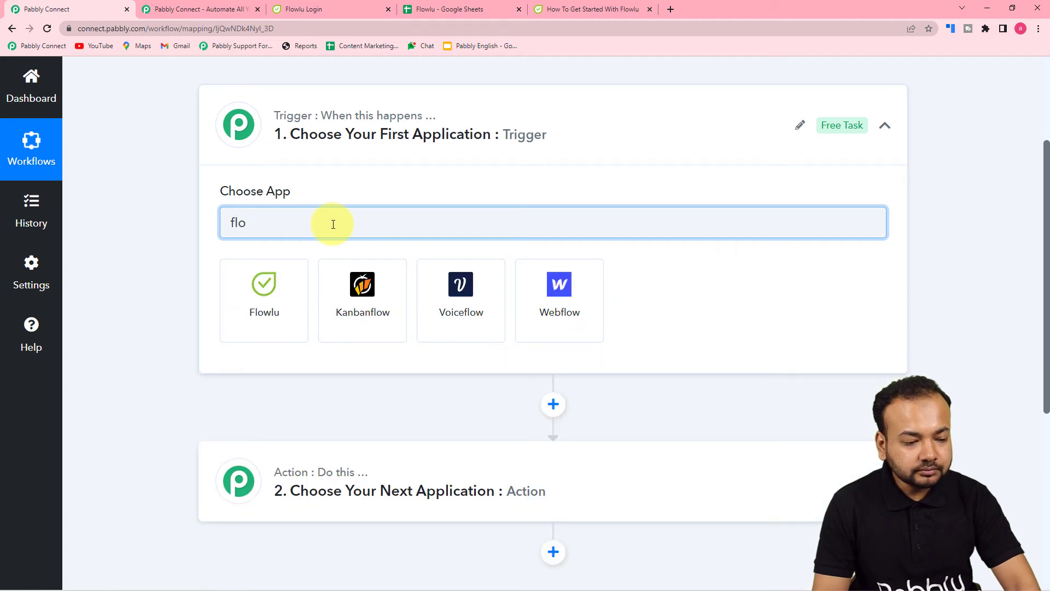
pyautogui.click(252, 313)
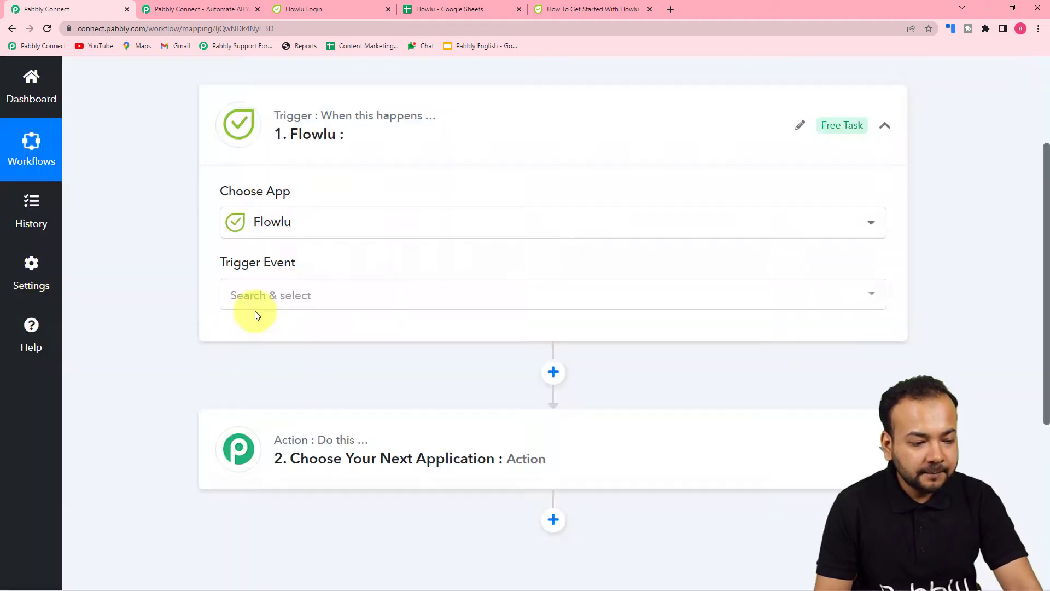
pyautogui.scroll(-1, 255, 310)
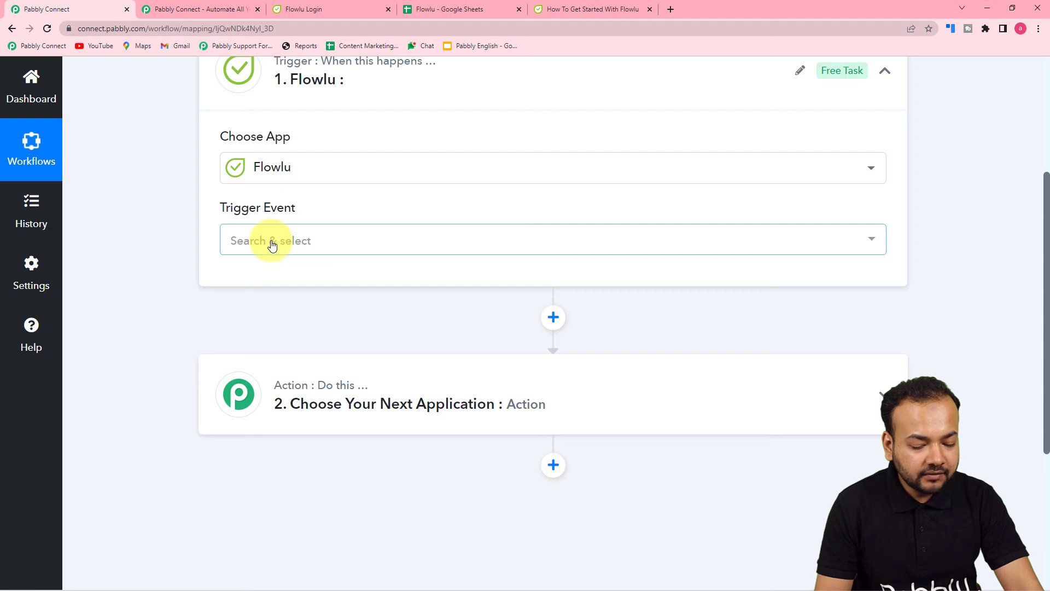
pyautogui.click(271, 242)
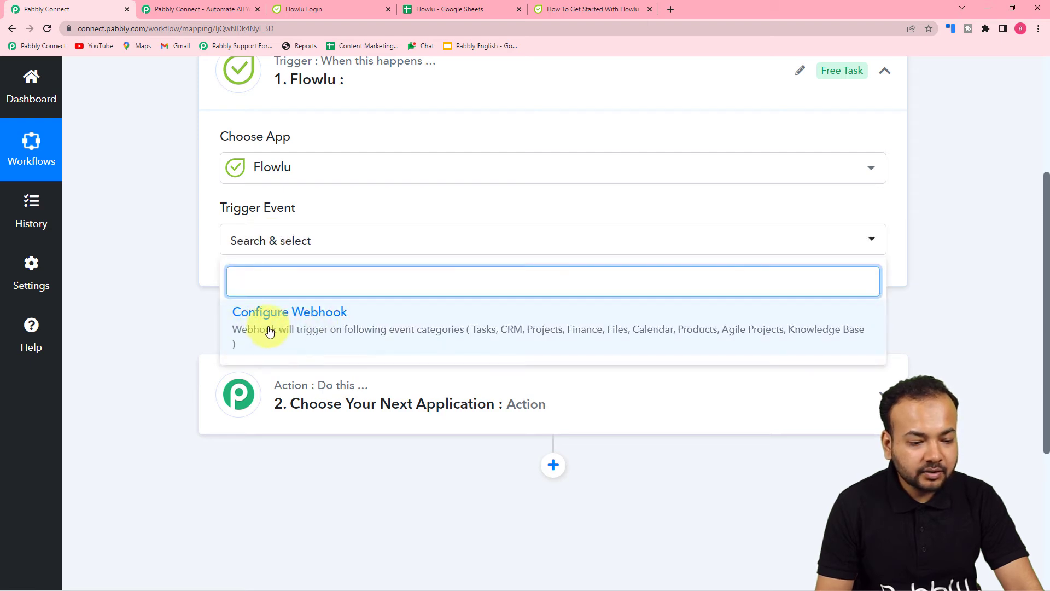
pyautogui.click(300, 325)
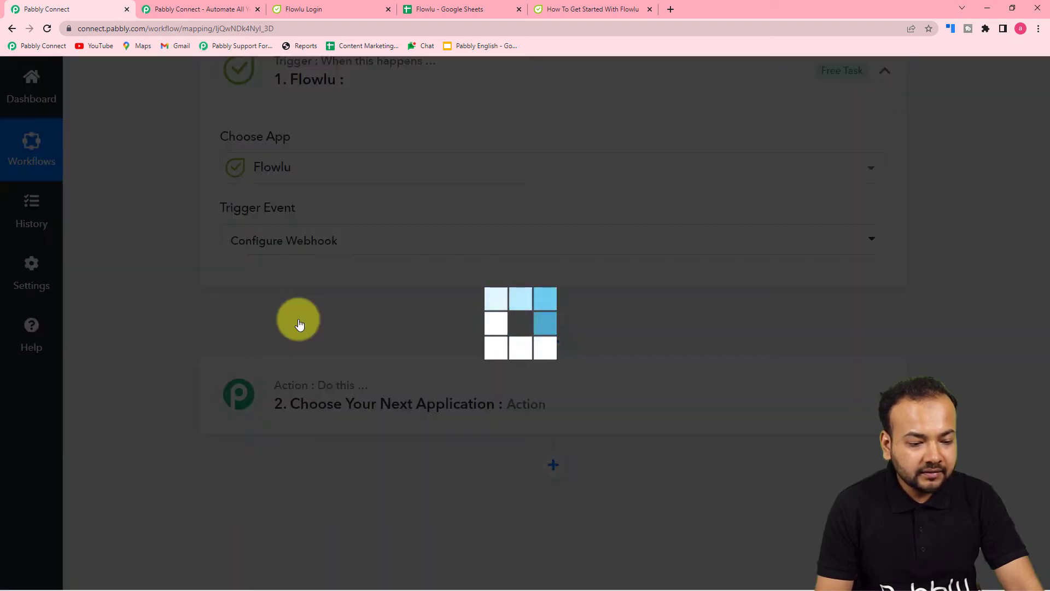
# Switch to Flowlu and start a new webhook in the system settings, naming it "To Google Sheet Task"
pyautogui.scroll(-2, 216, 333)
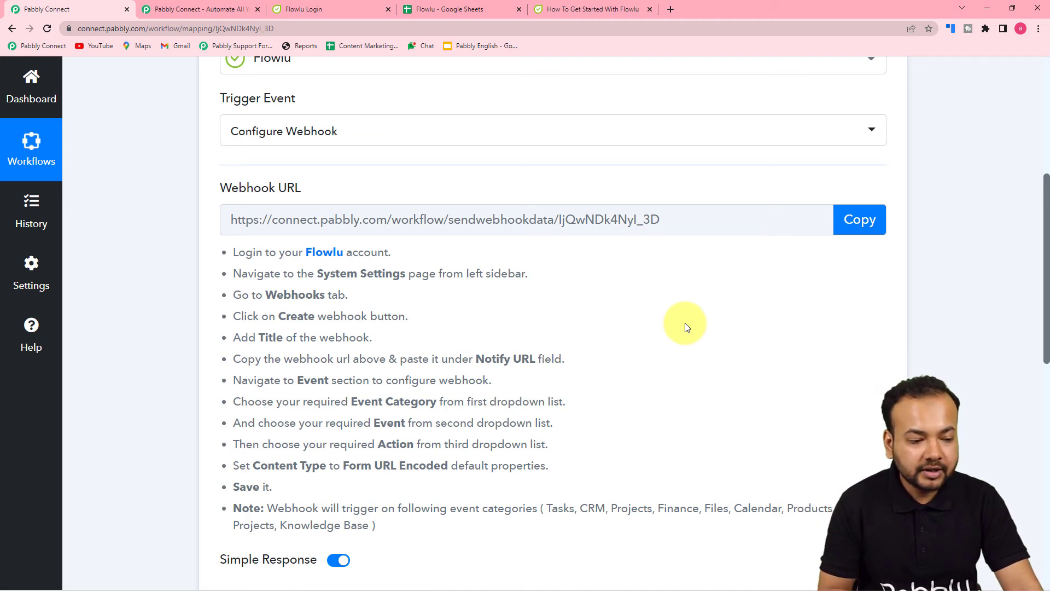
pyautogui.scroll(-2, 685, 315)
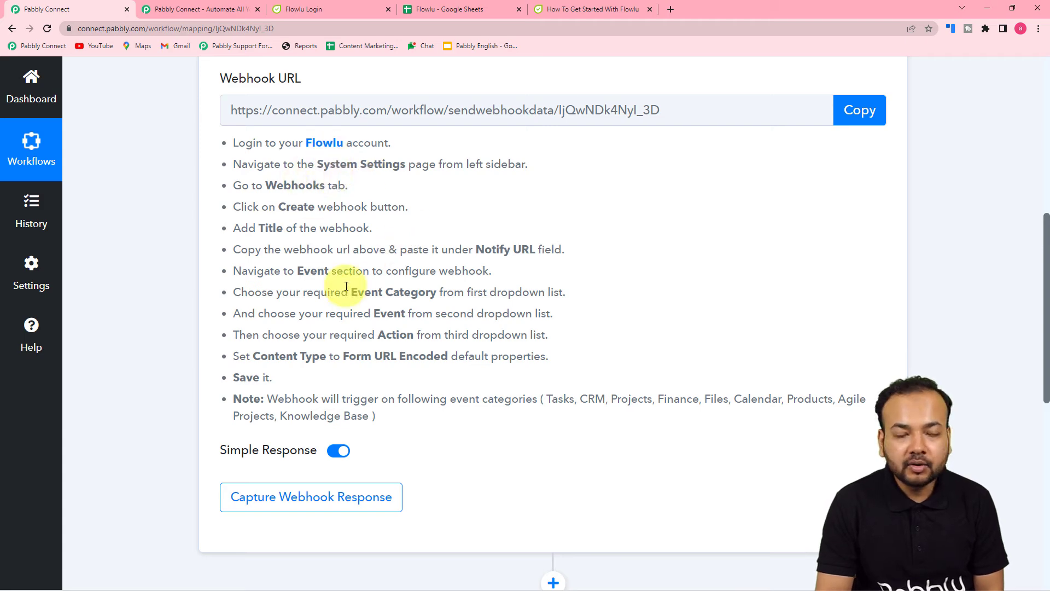
pyautogui.click(586, 11)
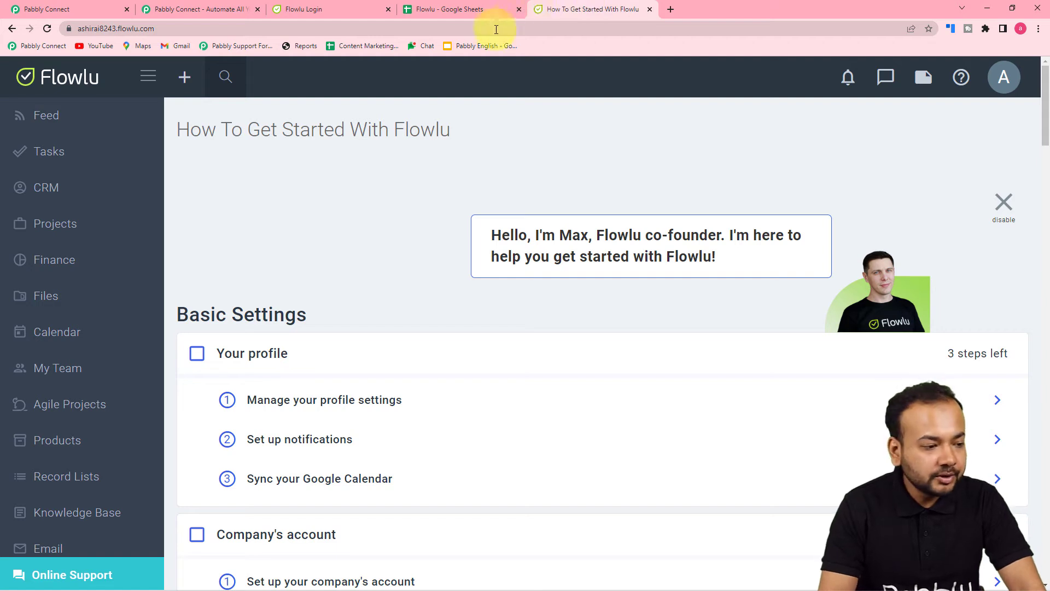
pyautogui.scroll(-3, 104, 156)
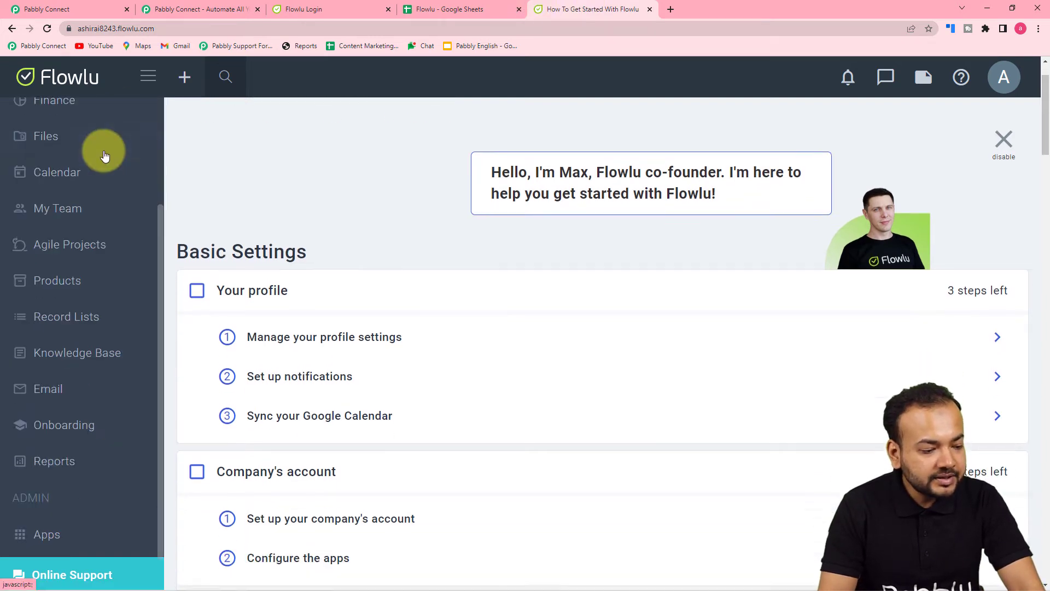
pyautogui.scroll(-4, 104, 156)
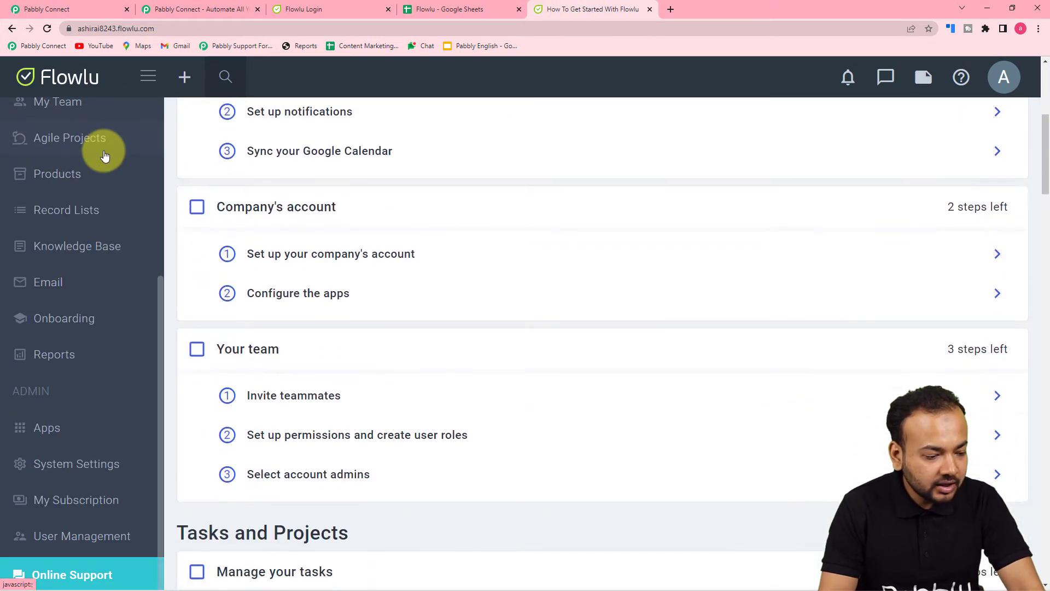
pyautogui.click(60, 472)
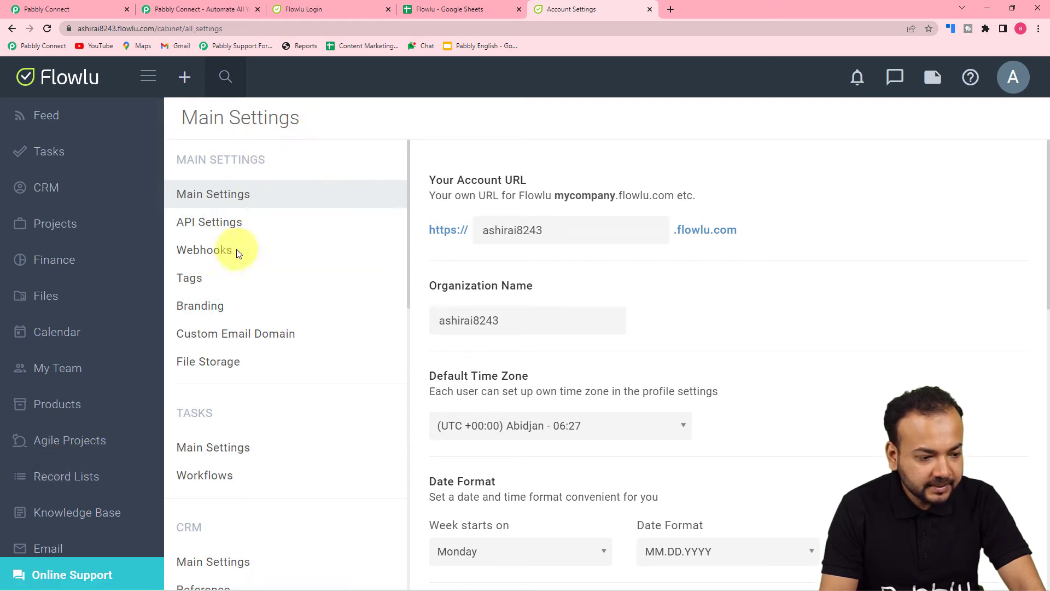
pyautogui.click(205, 253)
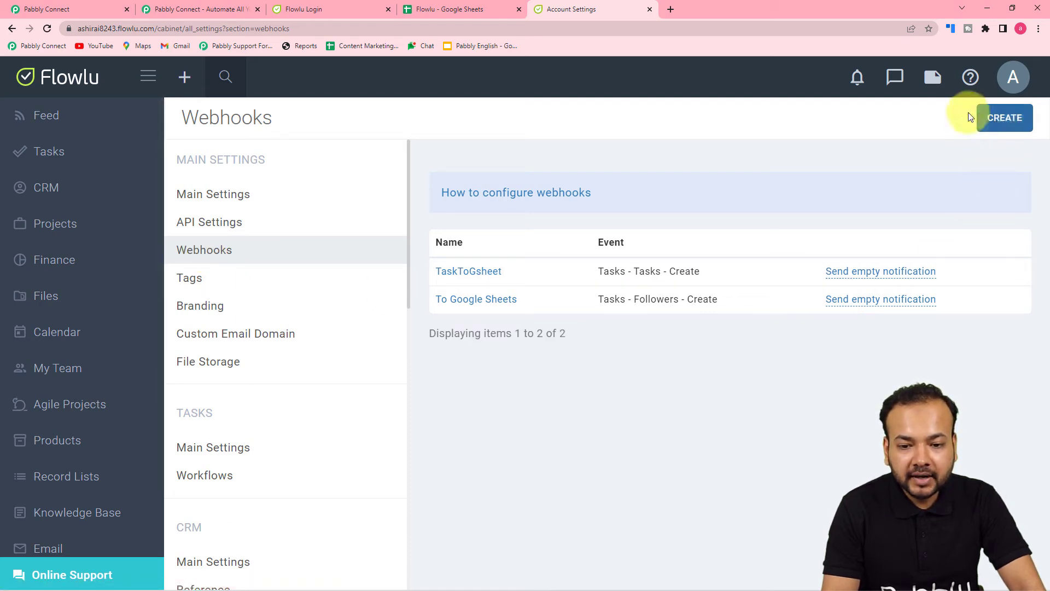
pyautogui.click(1005, 122)
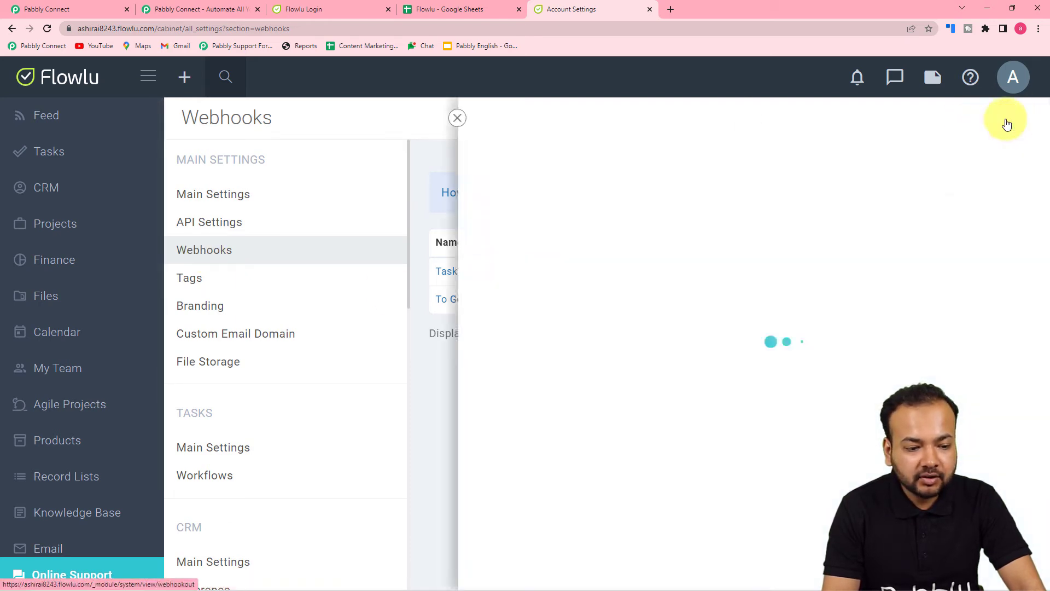
pyautogui.click(682, 183)
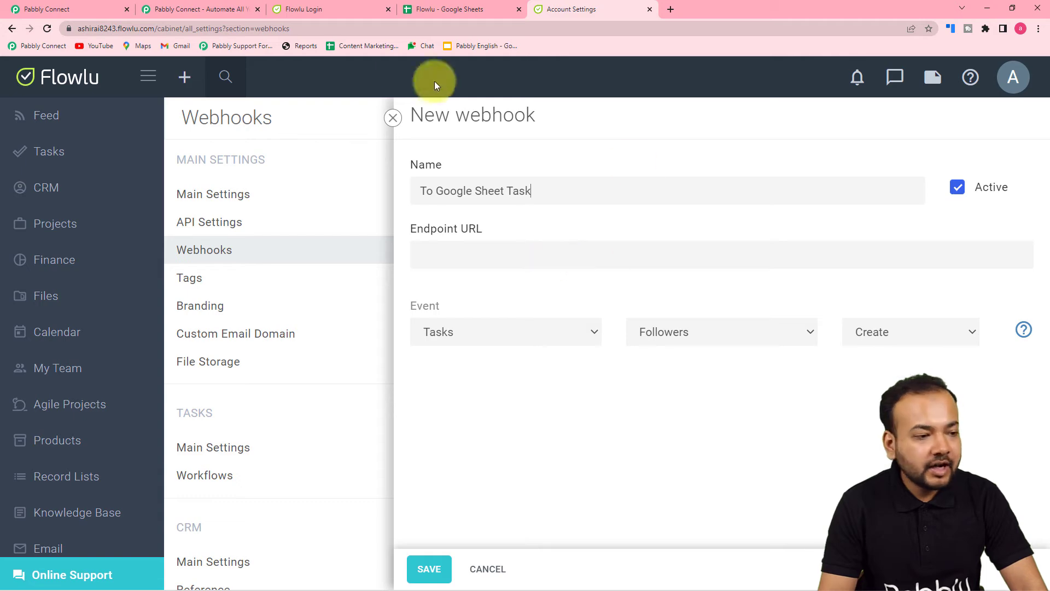
# Copy the trigger's webhook URL from Pabbly Connect and paste it as the Endpoint URL of the new Flowlu webhook
pyautogui.click(78, 3)
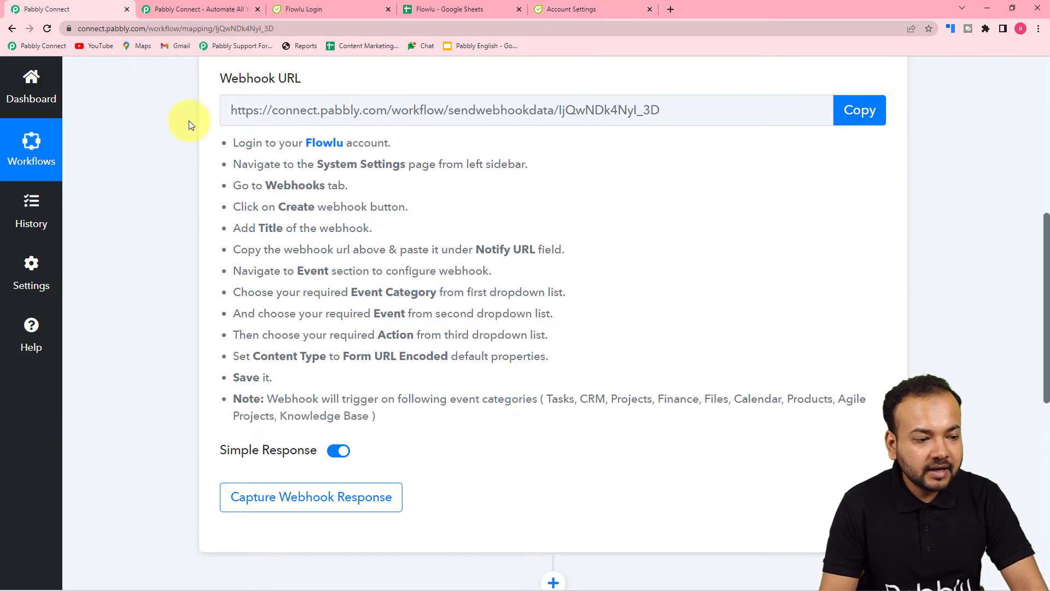
pyautogui.click(864, 110)
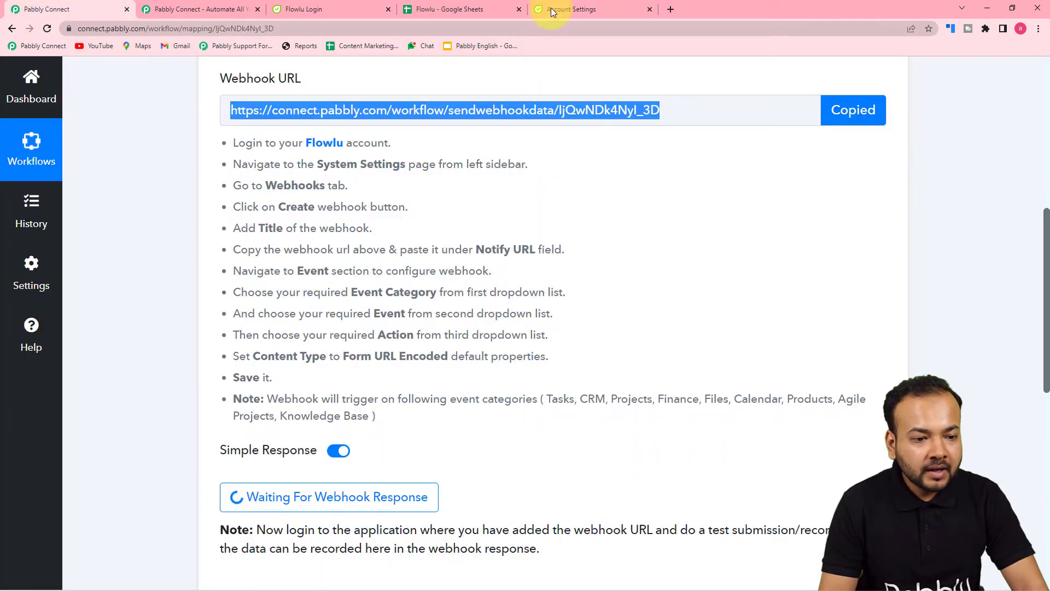
pyautogui.click(552, 8)
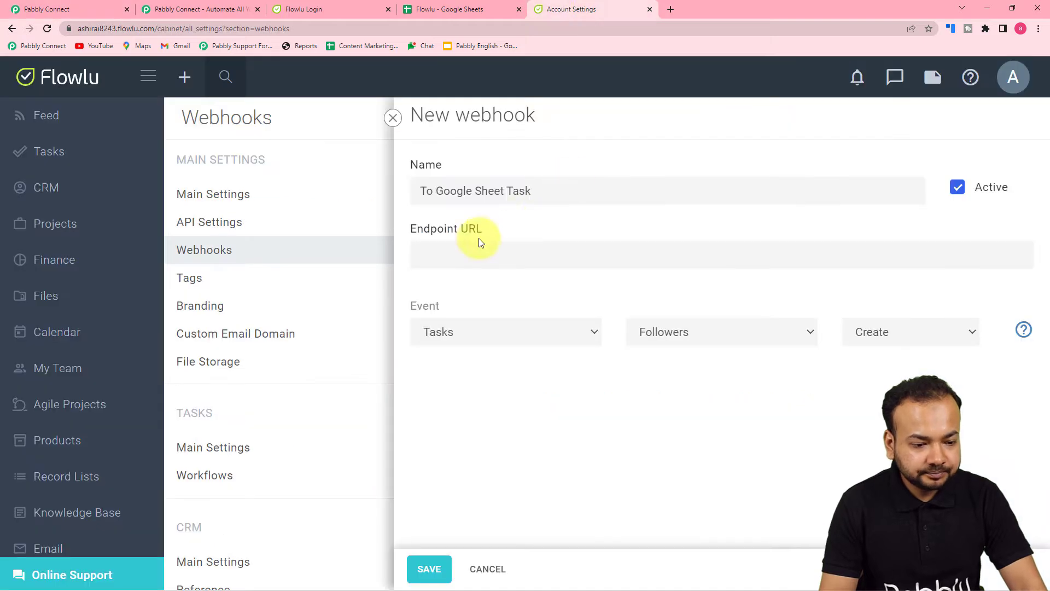
pyautogui.click(472, 260)
pyautogui.rightClick(473, 260)
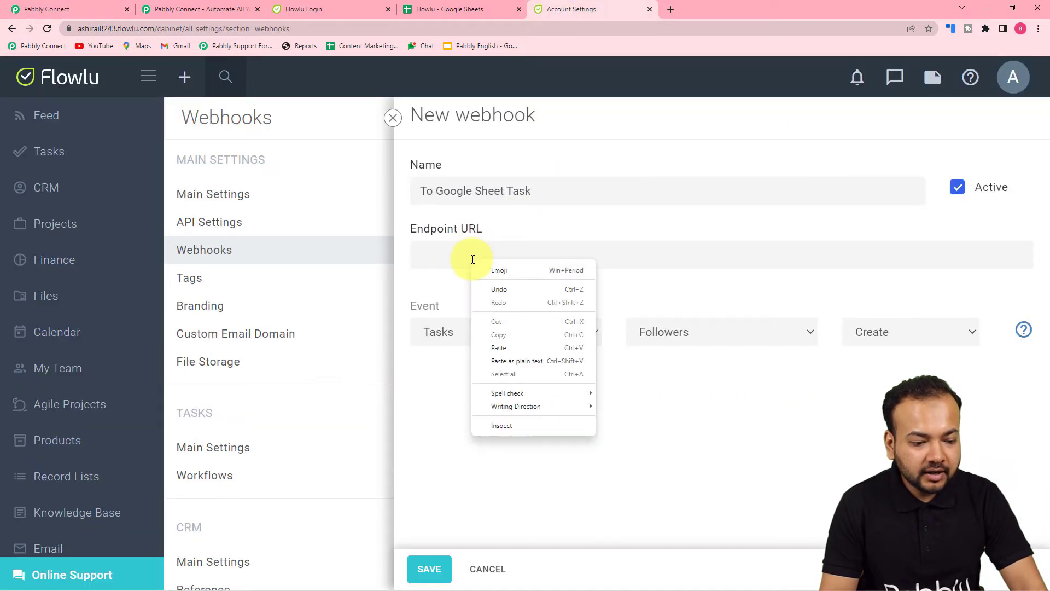
pyautogui.click(497, 350)
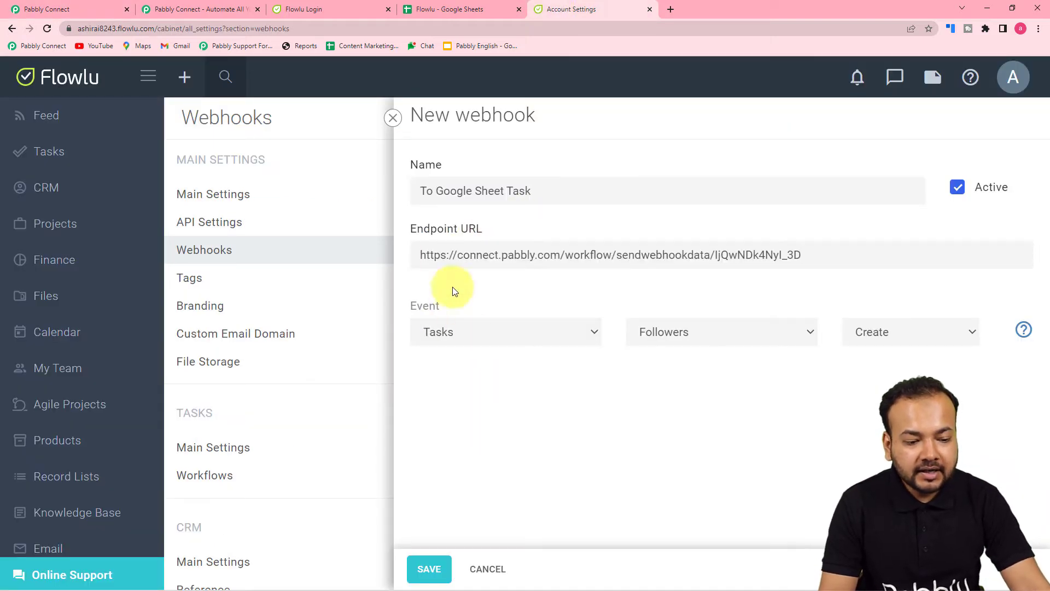
# Set the new webhook's event to Tasks, Tasks, Create and save the webhook
pyautogui.click(495, 332)
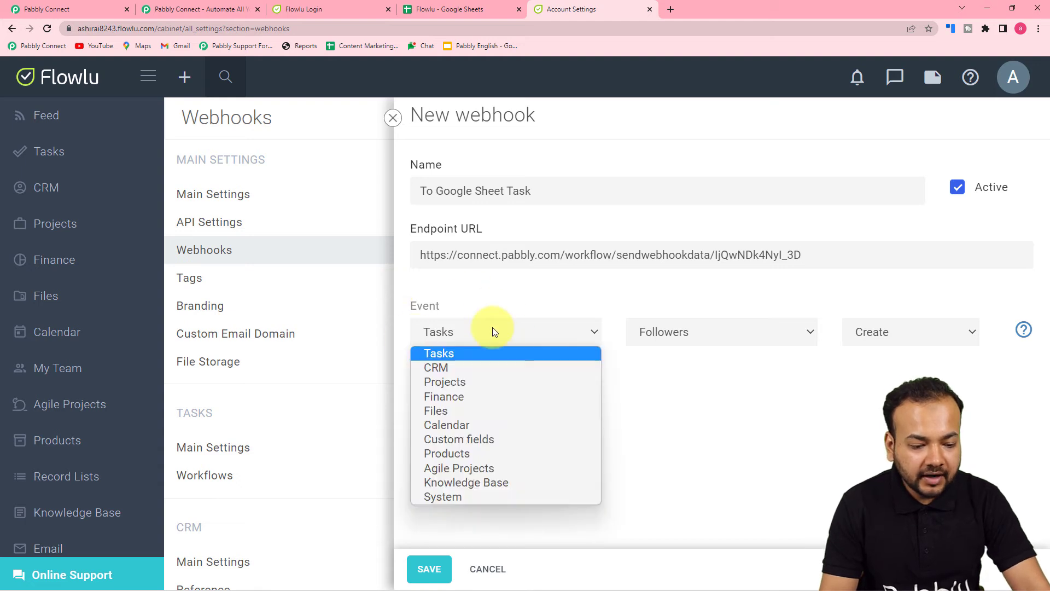
pyautogui.click(428, 357)
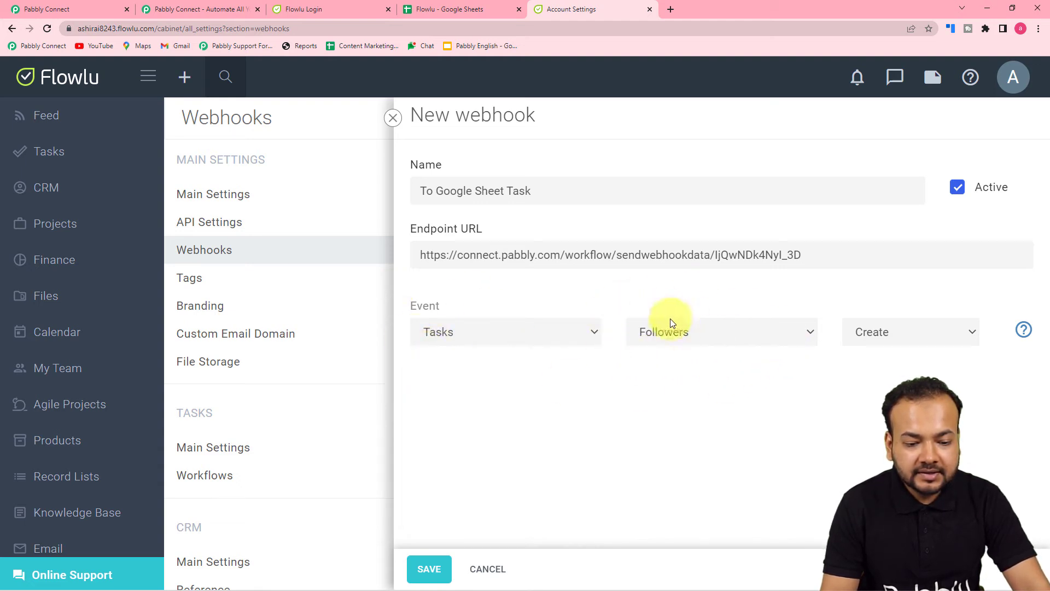
pyautogui.click(688, 339)
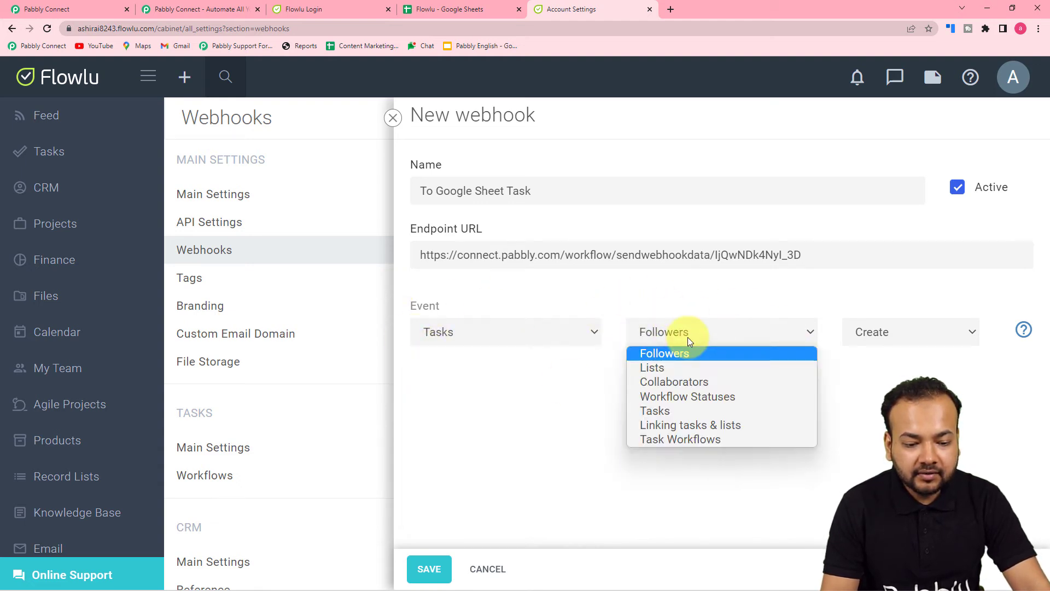
pyautogui.click(652, 411)
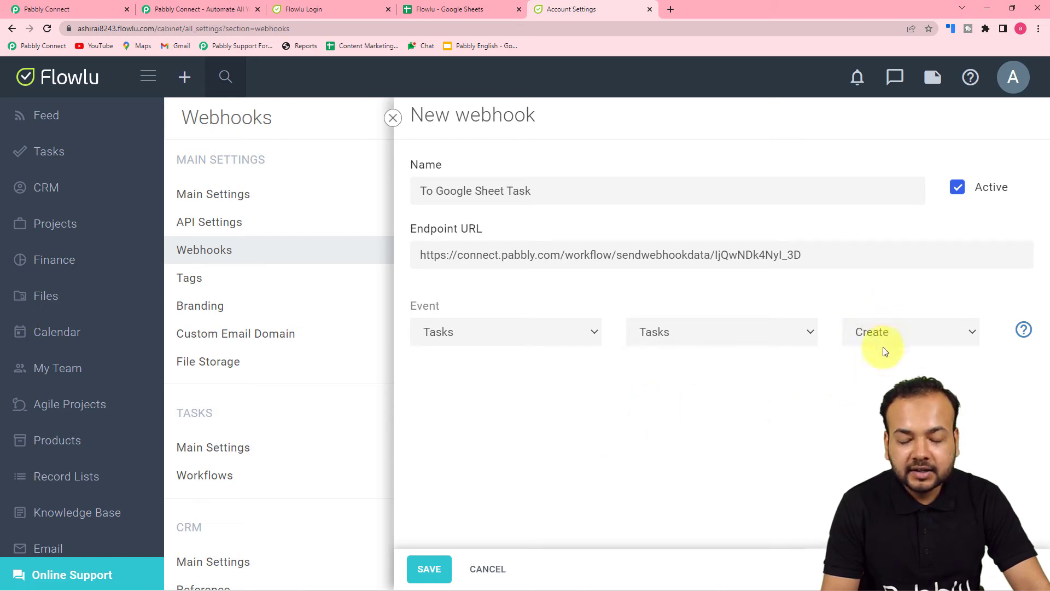
pyautogui.click(917, 338)
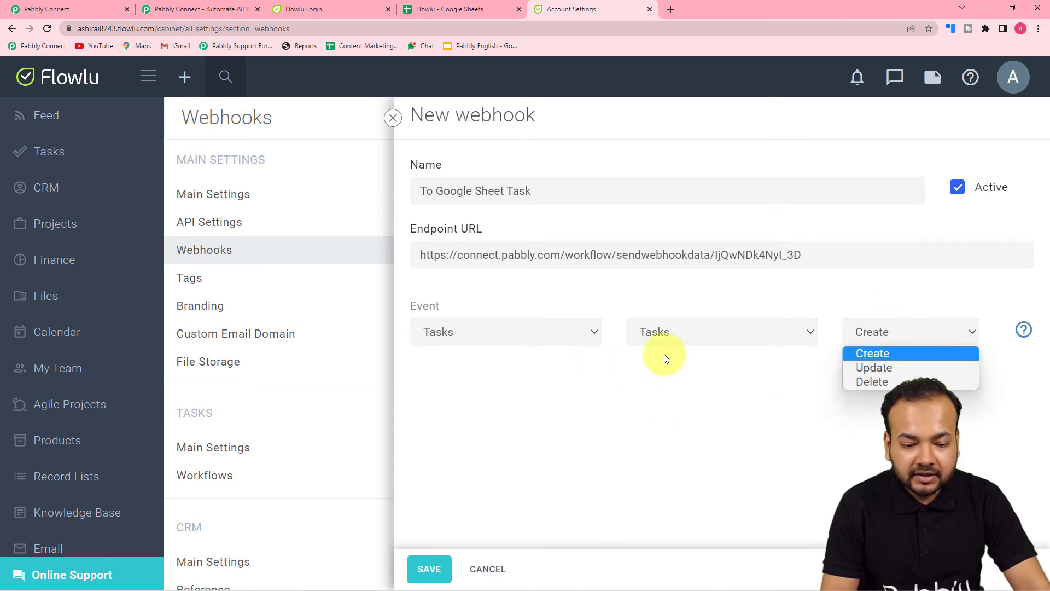
pyautogui.click(869, 355)
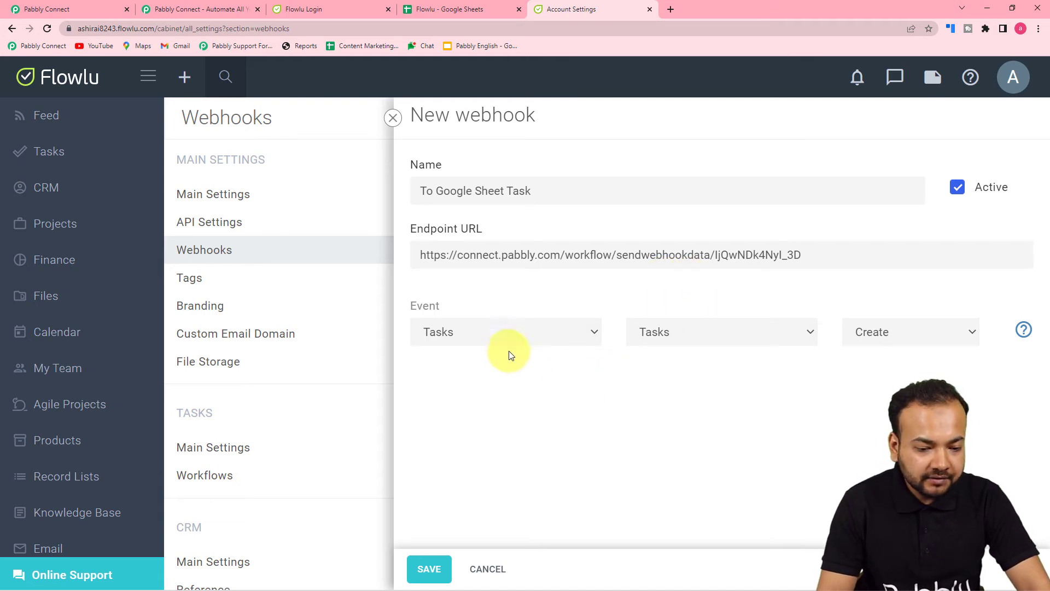
pyautogui.click(413, 572)
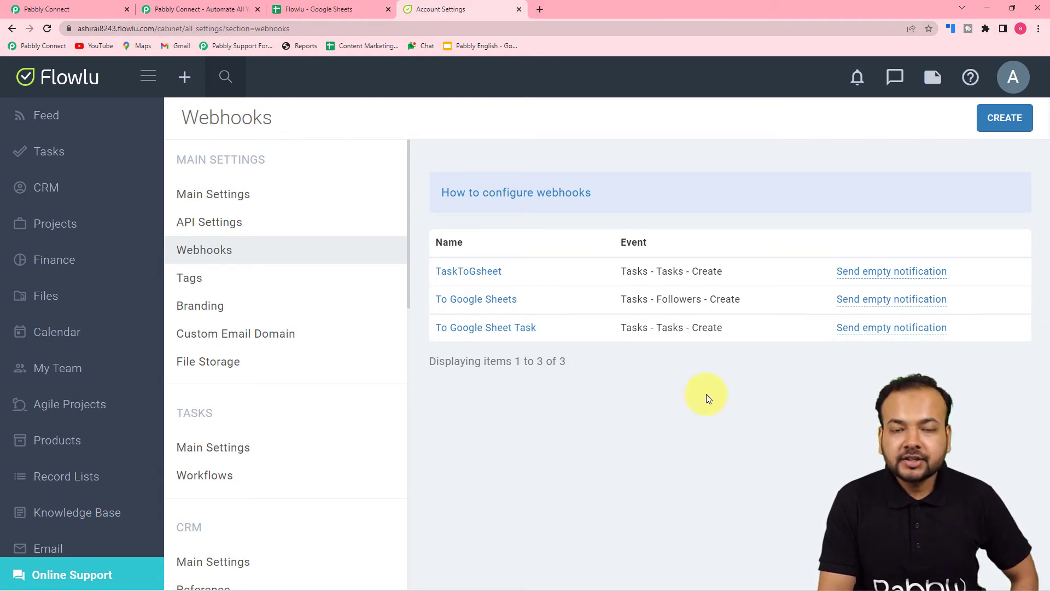
# Send an empty test notification from the "To Google Sheet Task" webhook in Flowlu while Pabbly Connect waits for the webhook response
pyautogui.click(93, 12)
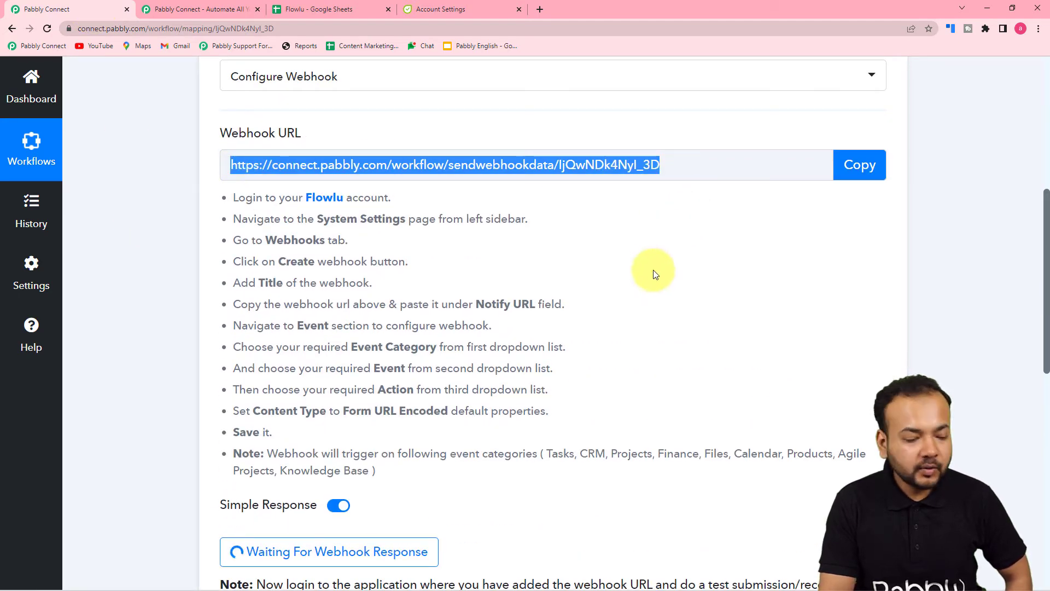
pyautogui.scroll(-5, 653, 270)
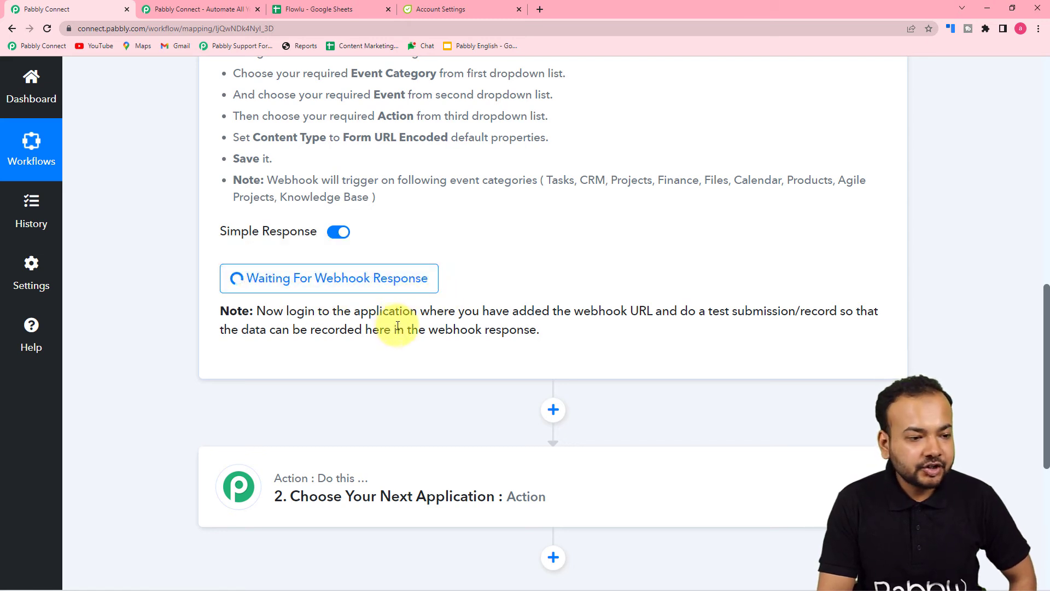
pyautogui.click(438, 10)
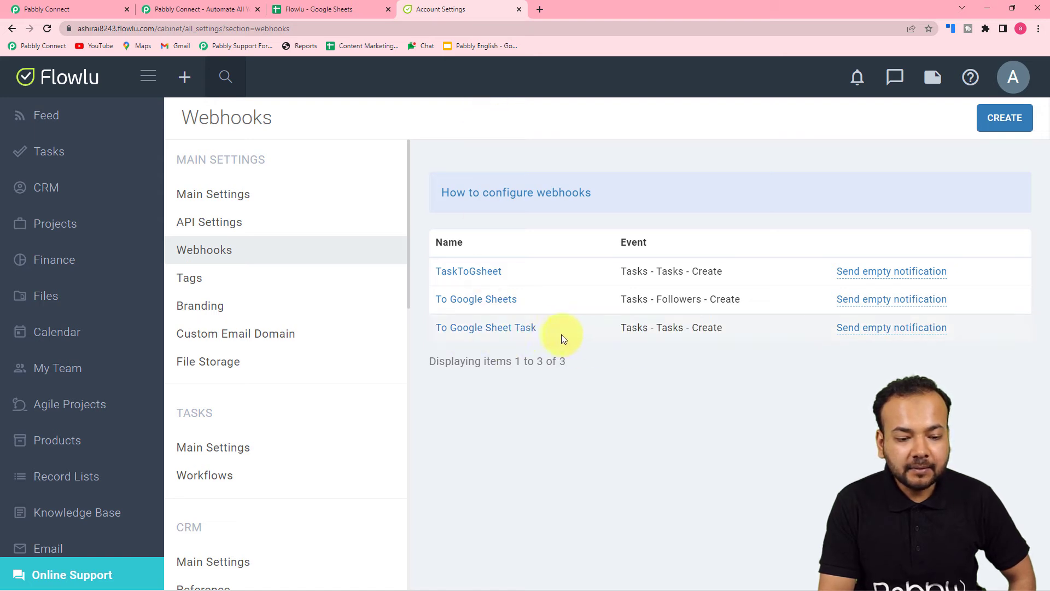
pyautogui.click(866, 332)
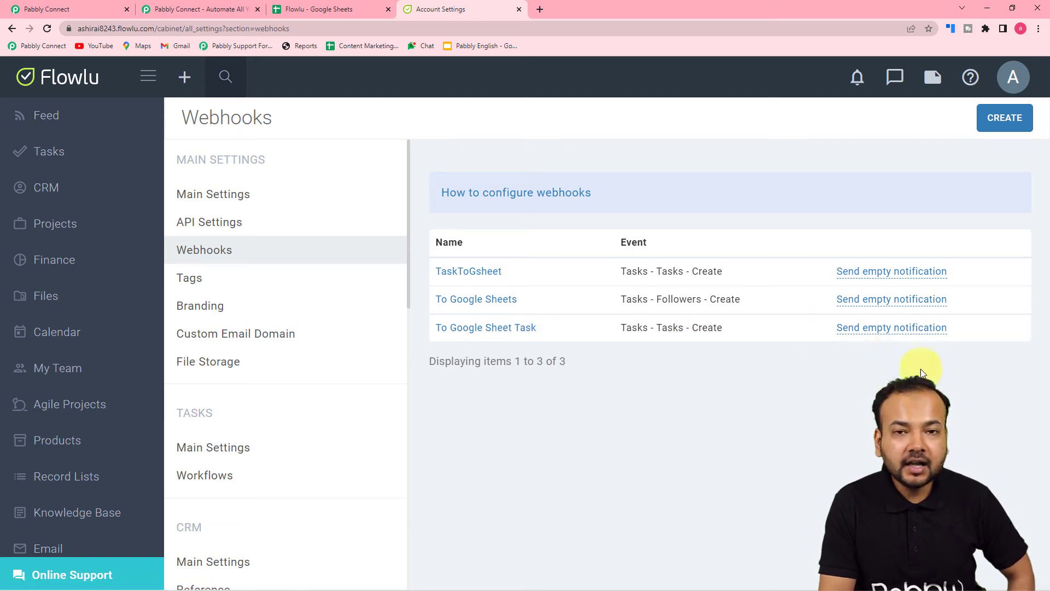
pyautogui.click(94, 12)
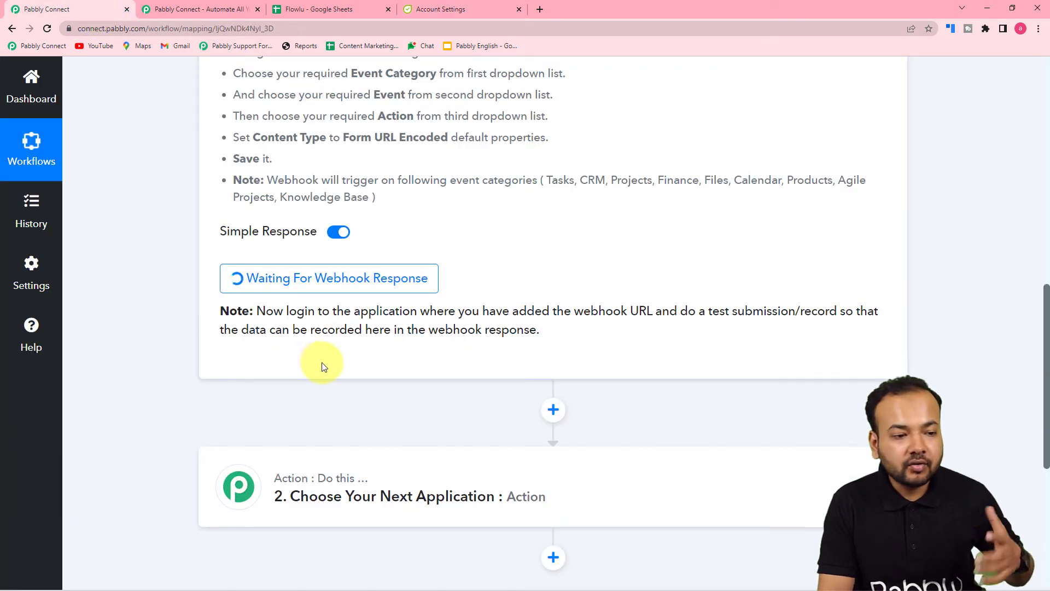
pyautogui.click(443, 9)
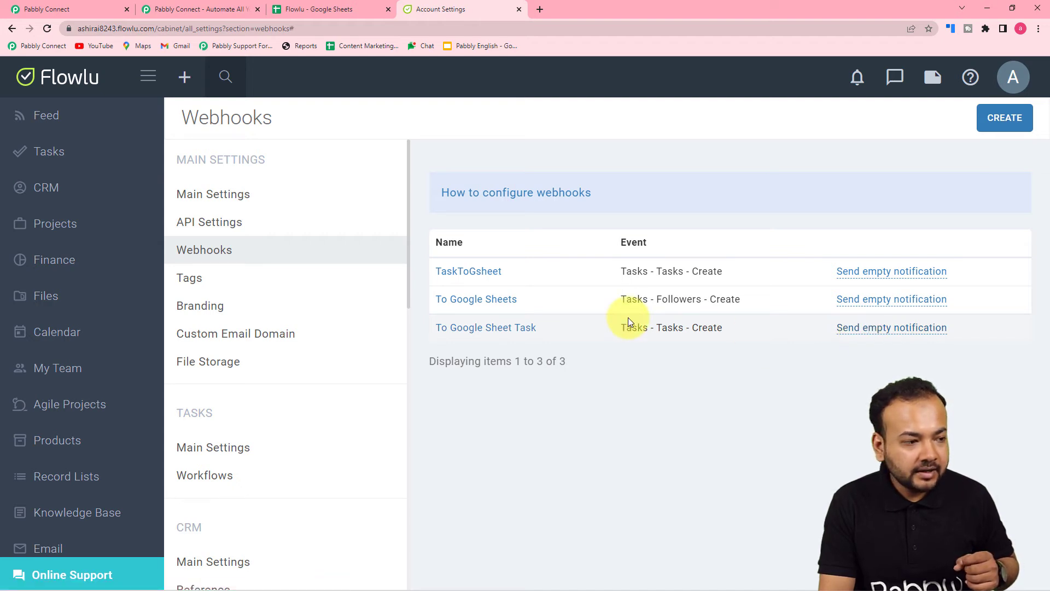
pyautogui.click(62, 9)
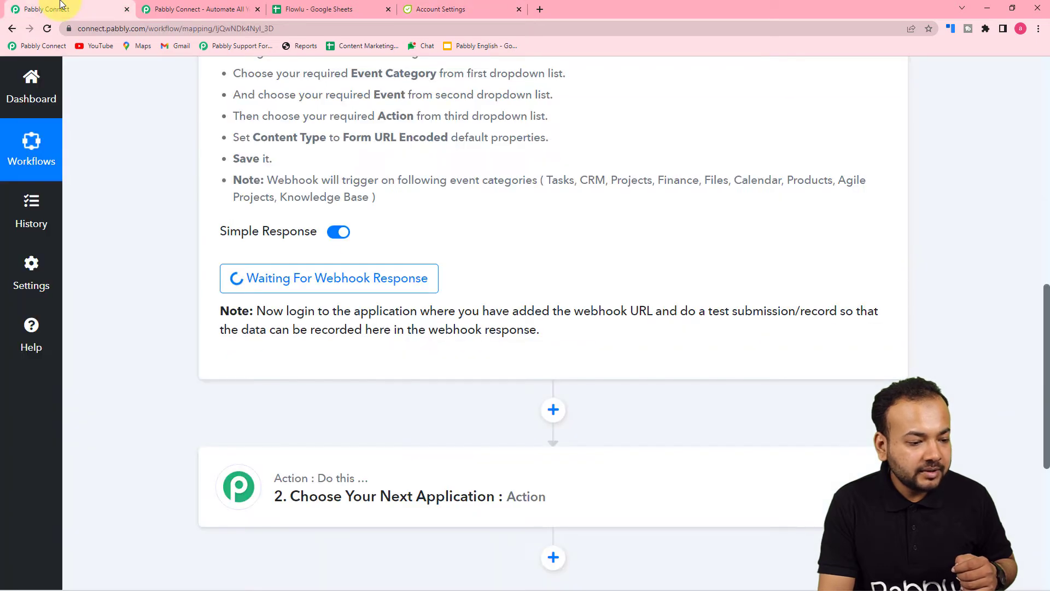
pyautogui.click(424, 20)
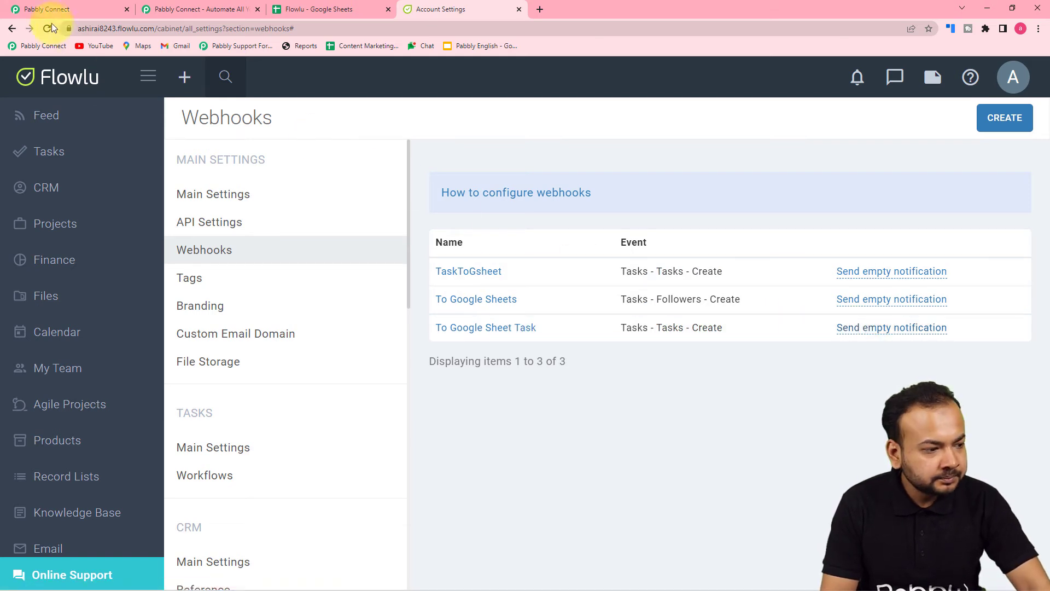
# Return to Pabbly Connect and examine the labels and values of the received webhook response
pyautogui.click(41, 10)
pyautogui.scroll(-3, 153, 145)
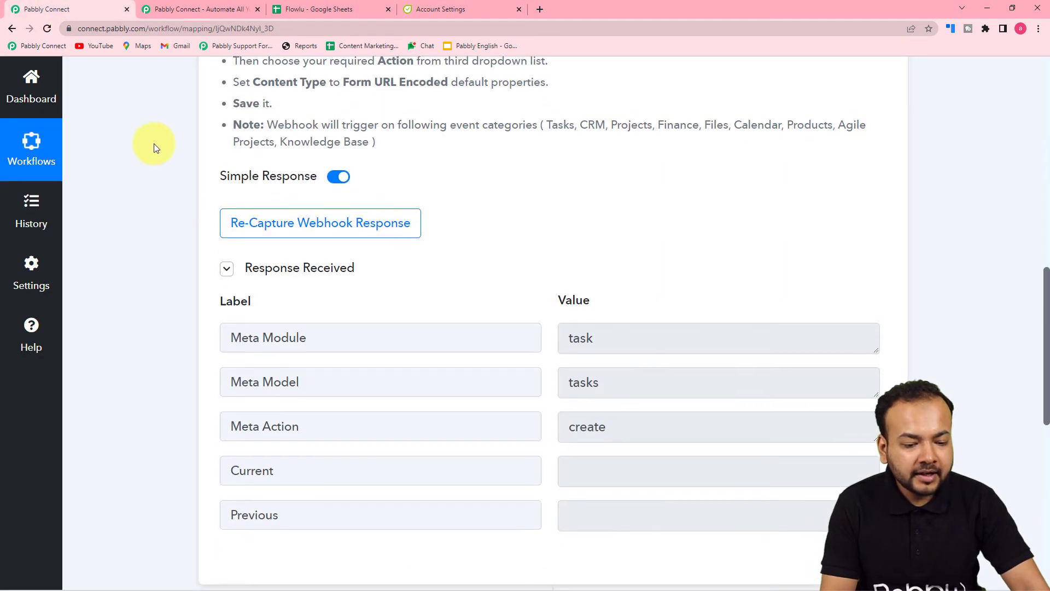
pyautogui.scroll(-1, 153, 143)
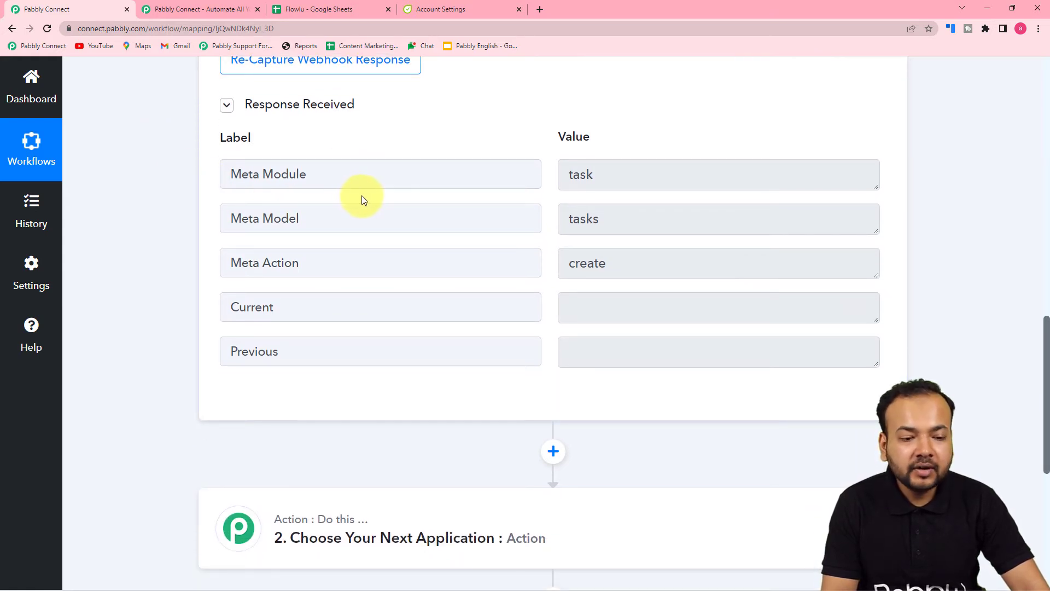
pyautogui.scroll(-1, 377, 180)
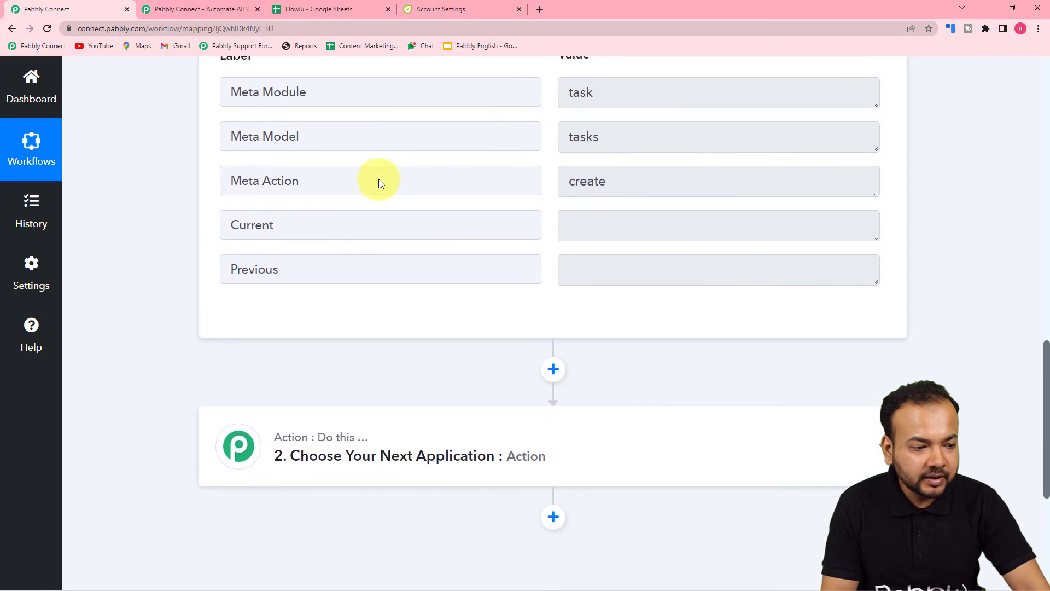
pyautogui.scroll(1, 436, 207)
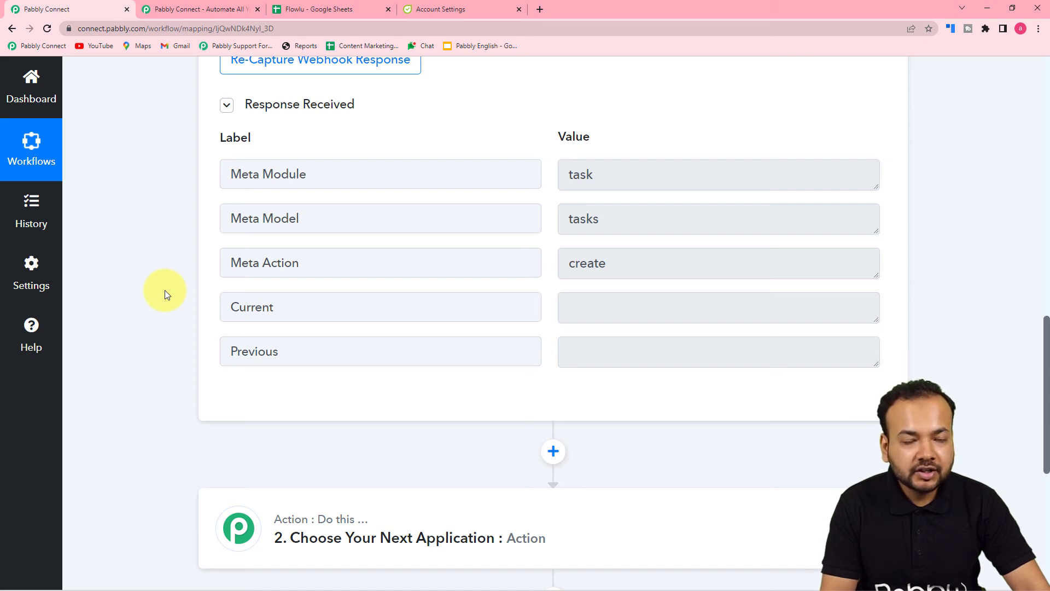
pyautogui.scroll(1, 165, 290)
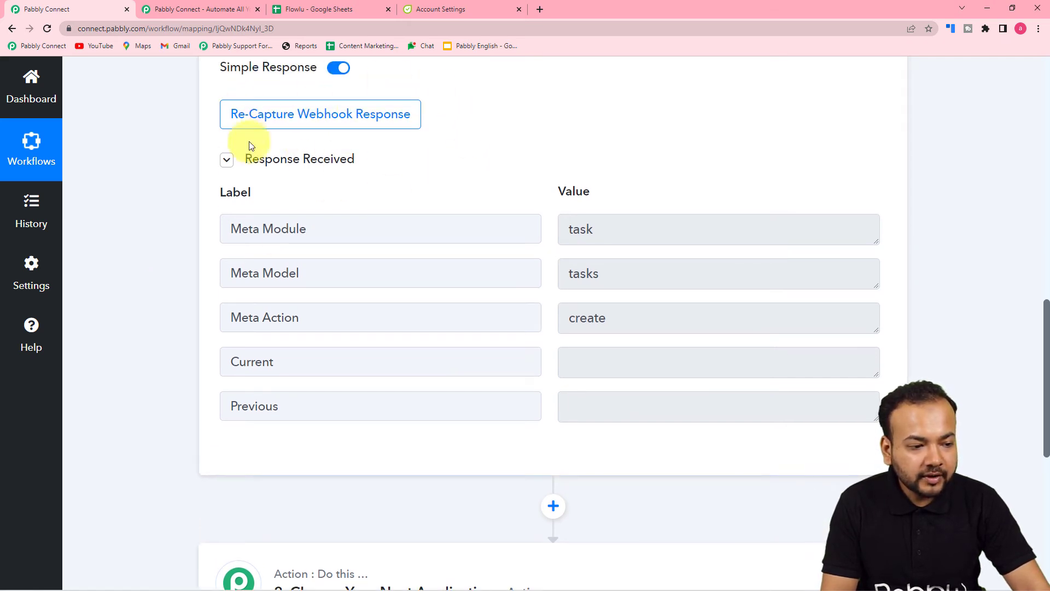
# Start re-capturing the webhook response for the Flowlu trigger
pyautogui.click(316, 115)
pyautogui.click(482, 415)
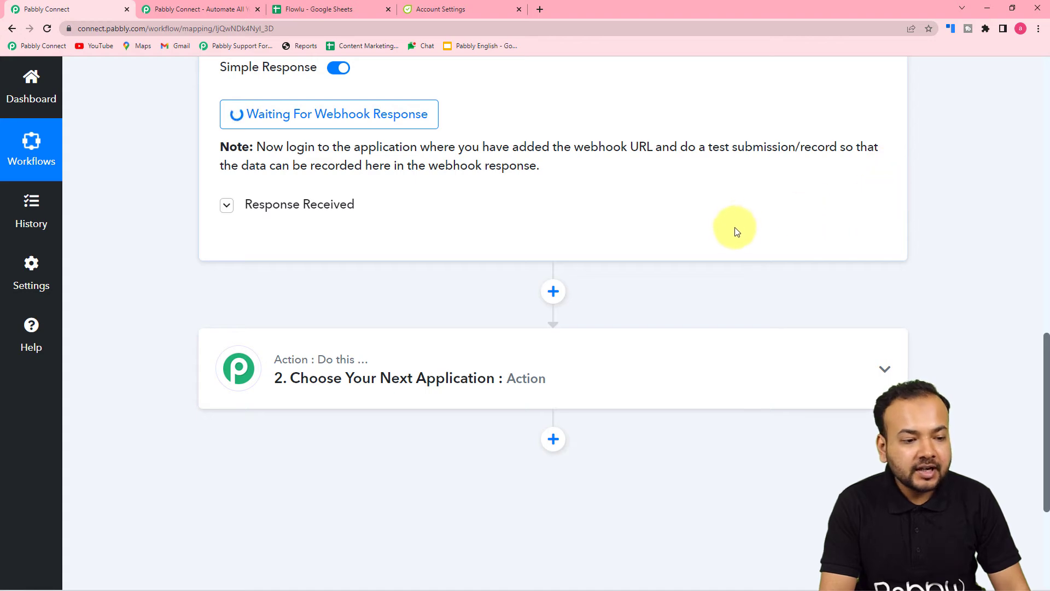
pyautogui.scroll(2, 736, 232)
pyautogui.scroll(6, 743, 242)
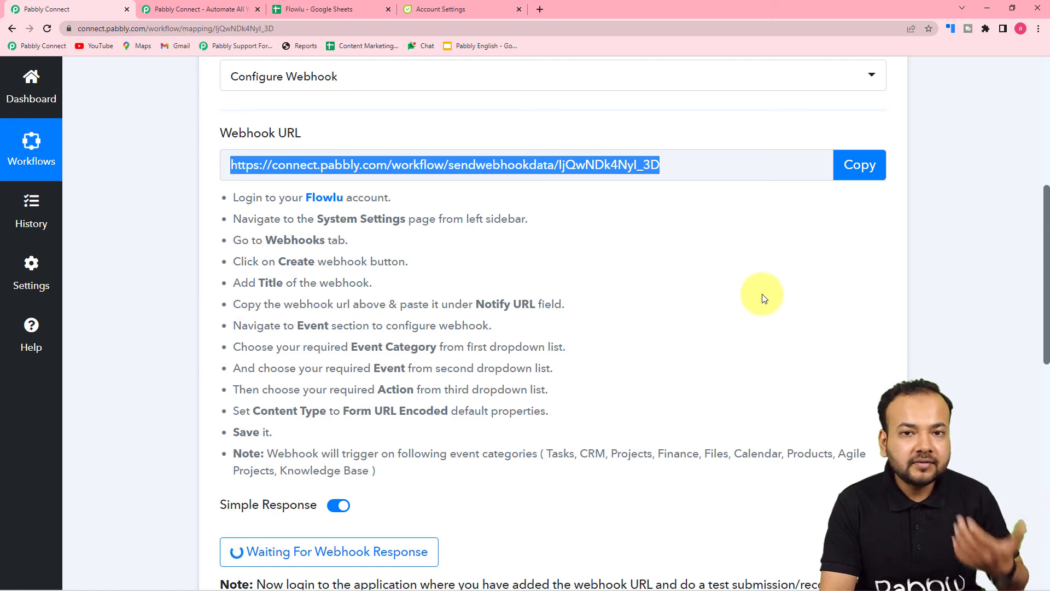
# Switch to Flowlu and start a new task titled "New User Query" with the description "One of our users wants to use flowlu inside pabbly connect. Please instruct the person."
pyautogui.click(468, 8)
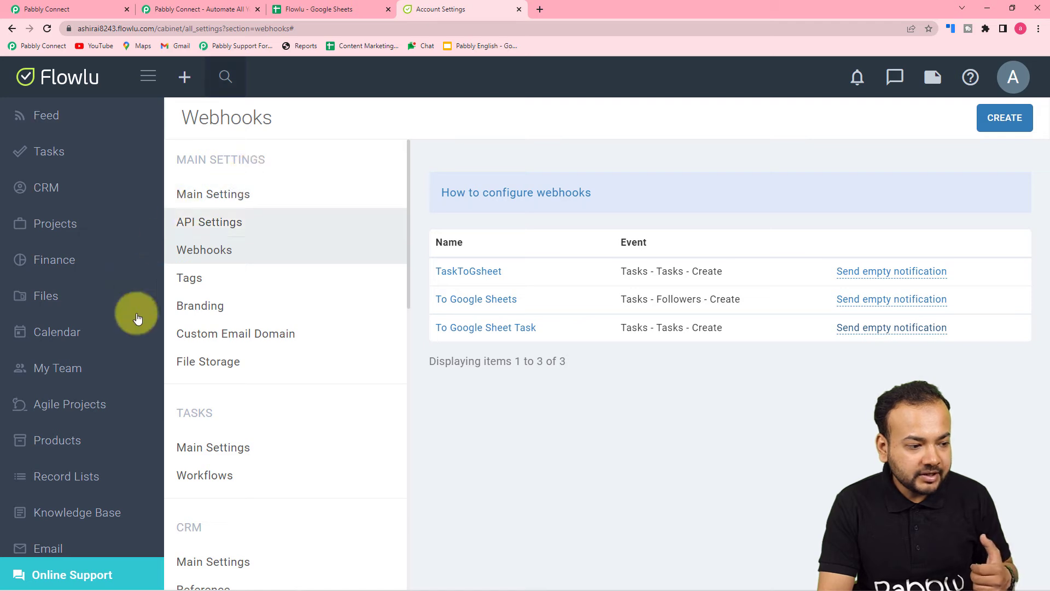
pyautogui.click(44, 152)
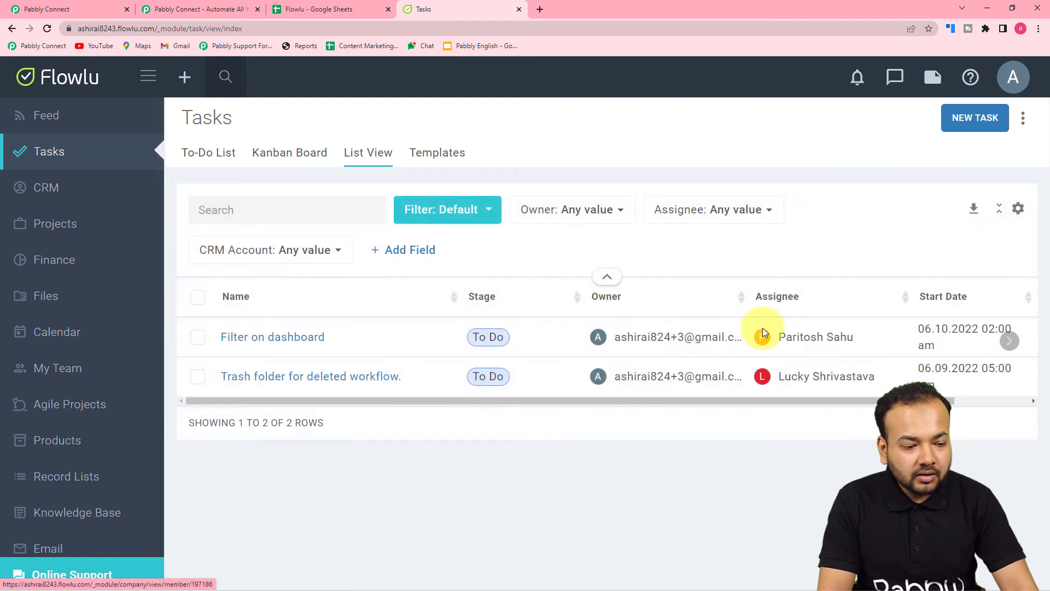
pyautogui.click(973, 120)
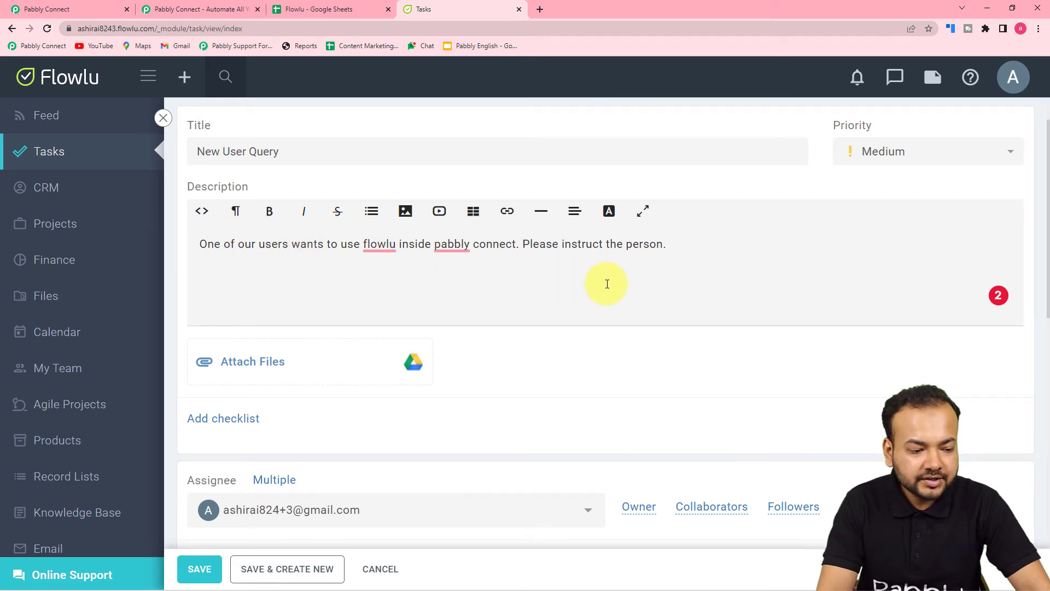
# Assign the new task to the second team member in the assignee choices
pyautogui.scroll(-6, 607, 283)
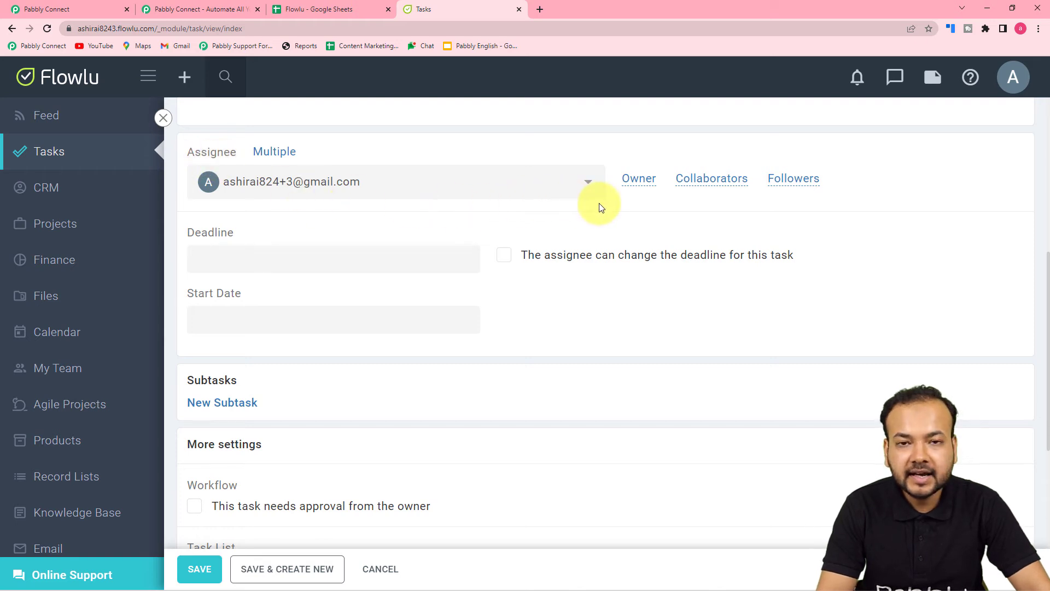
pyautogui.click(596, 186)
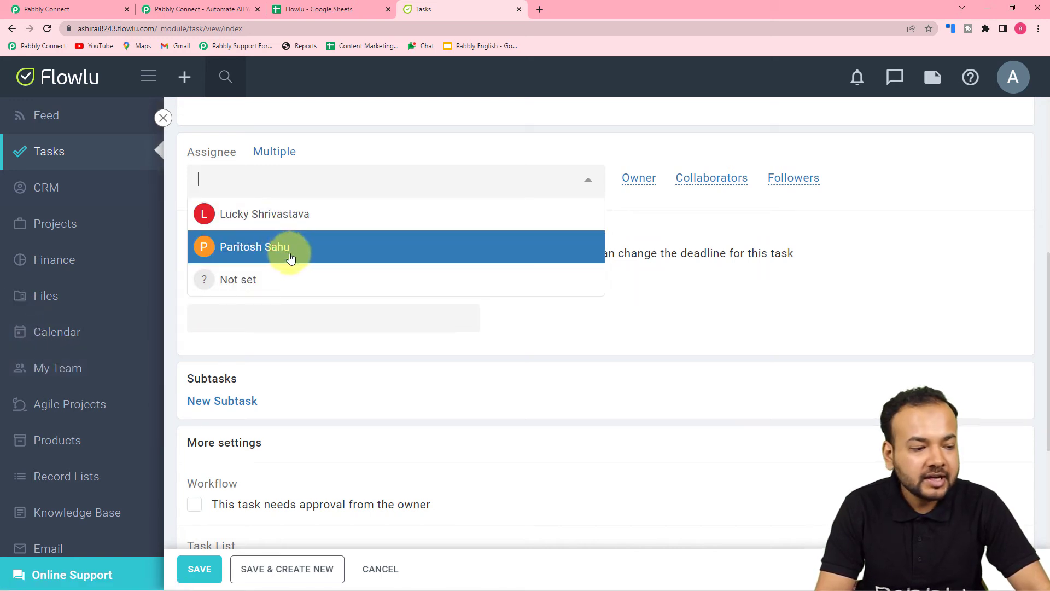
pyautogui.click(251, 255)
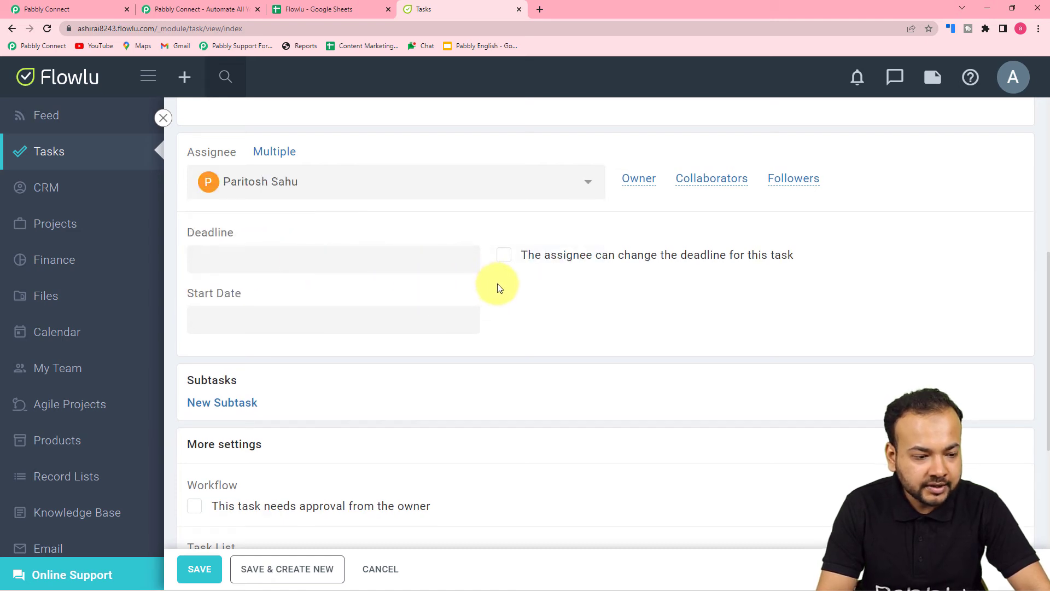
# Set the task's deadline to 06.12.2022 07:00 pm and its start date to 06.10.2022
pyautogui.click(369, 255)
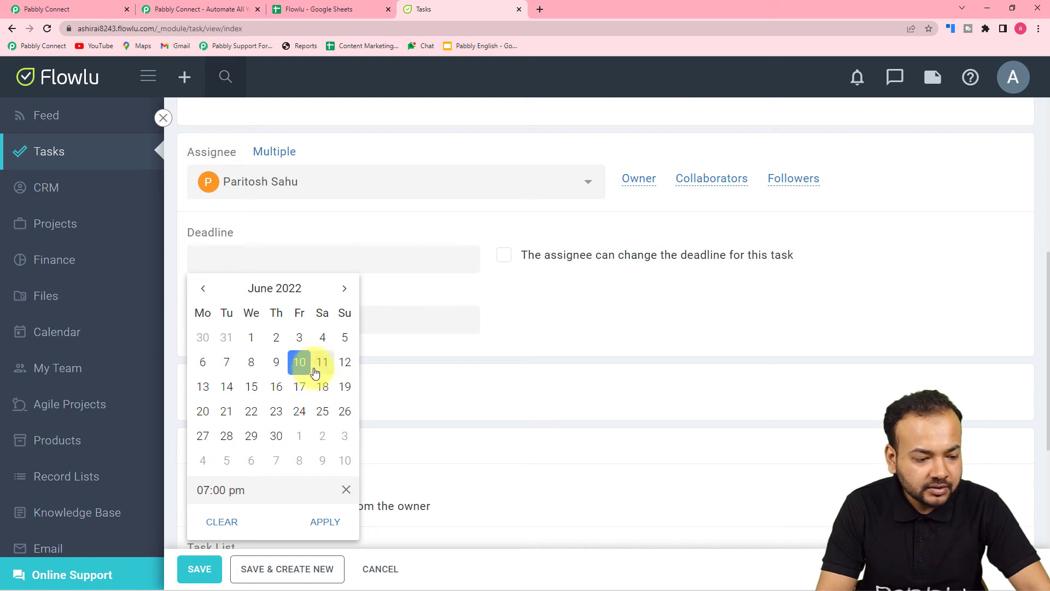
pyautogui.click(343, 373)
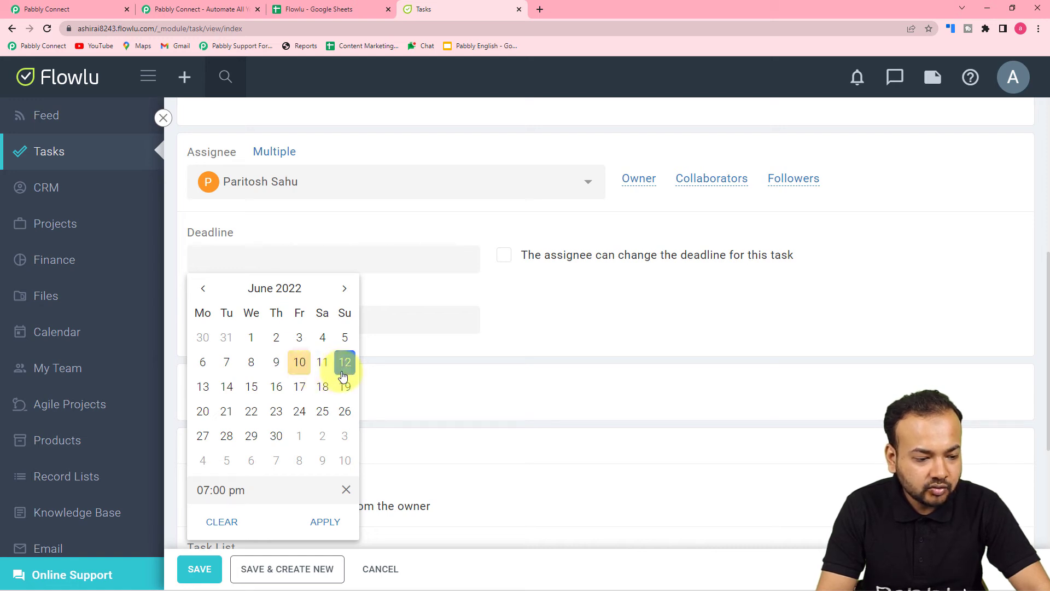
pyautogui.click(325, 521)
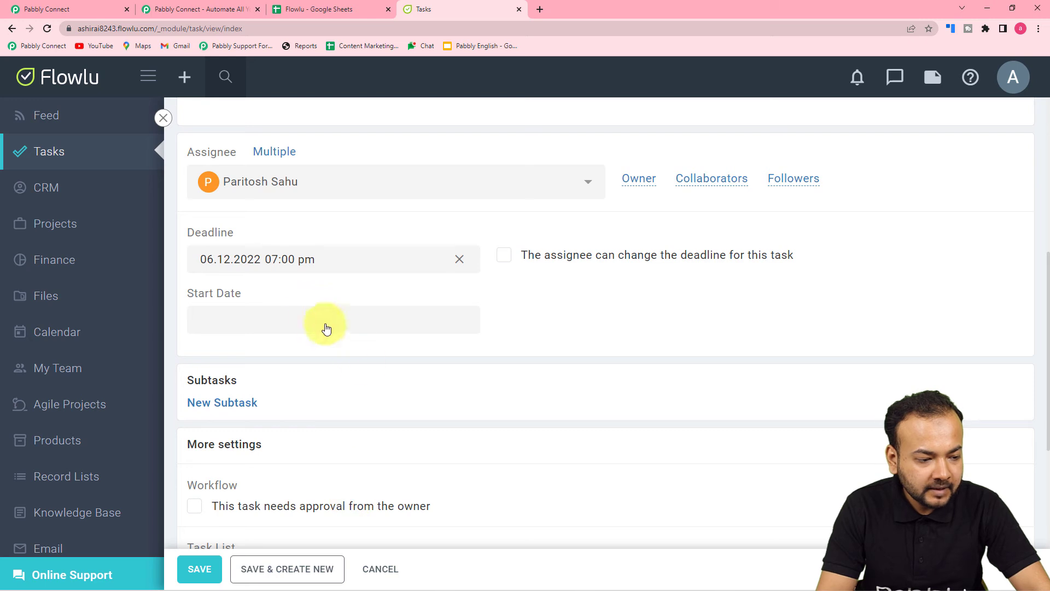
pyautogui.click(307, 314)
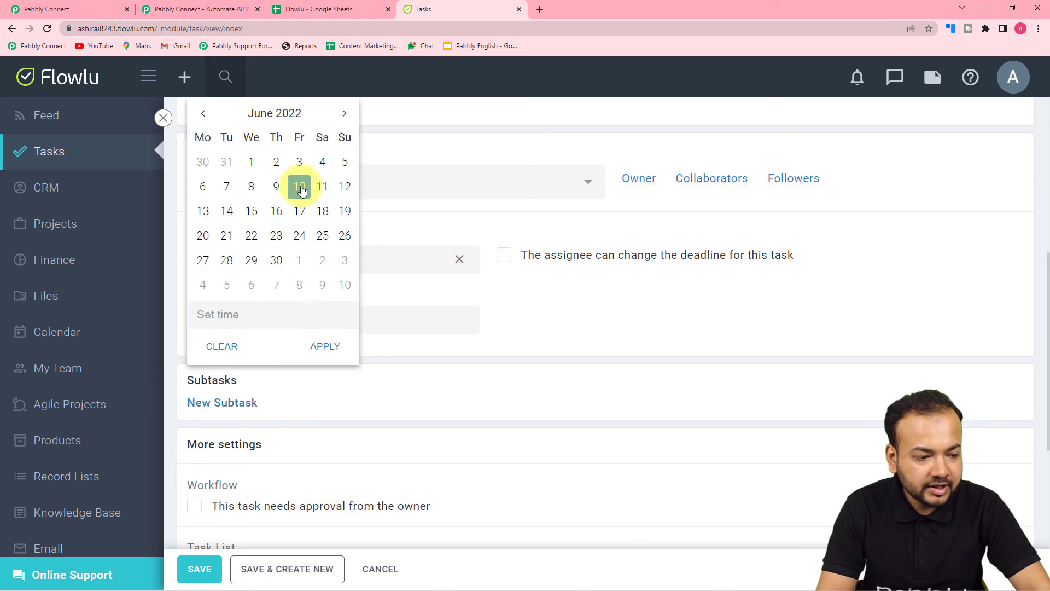
pyautogui.click(326, 347)
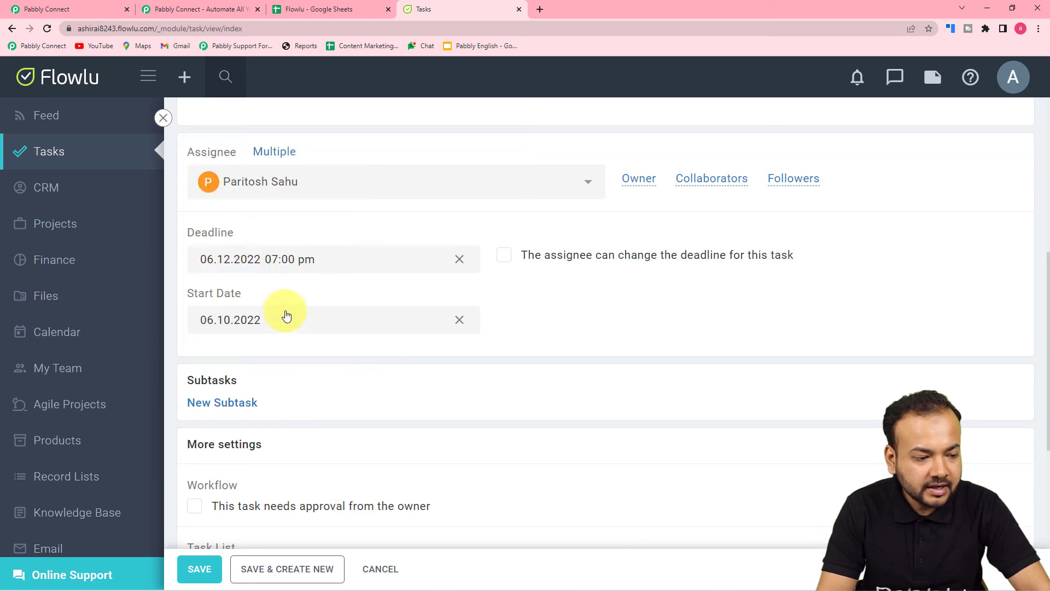
pyautogui.scroll(-4, 558, 311)
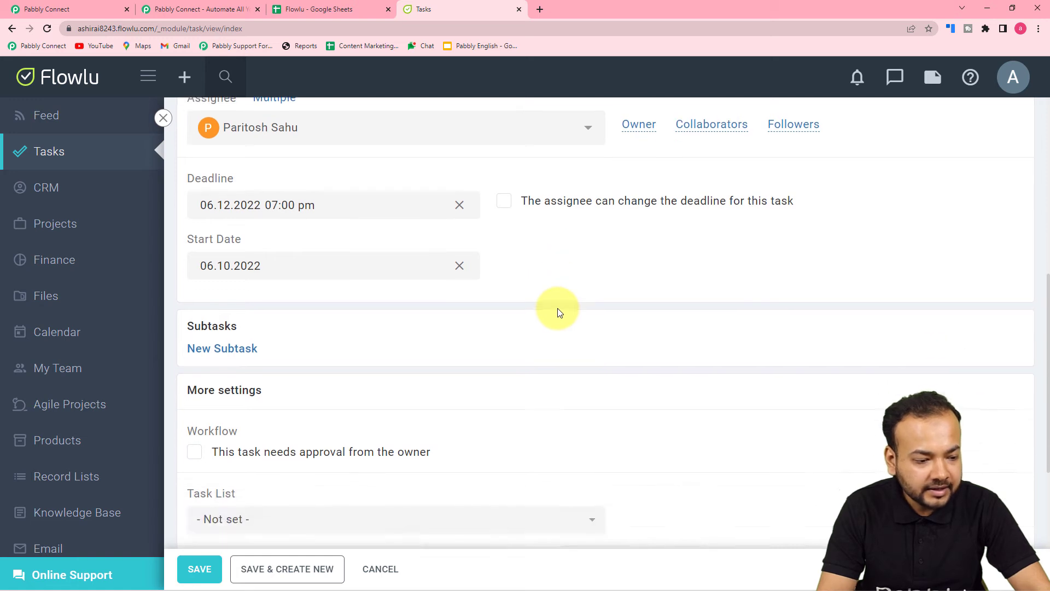
pyautogui.scroll(-2, 557, 311)
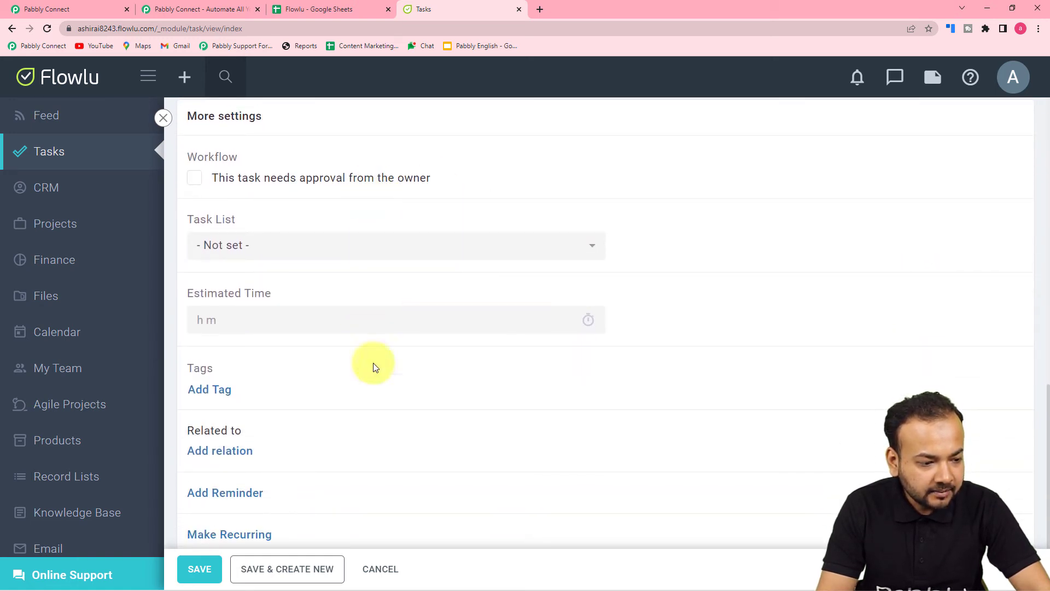
# Review the remaining settings of the new Flowlu task and save it
pyautogui.scroll(-1, 382, 411)
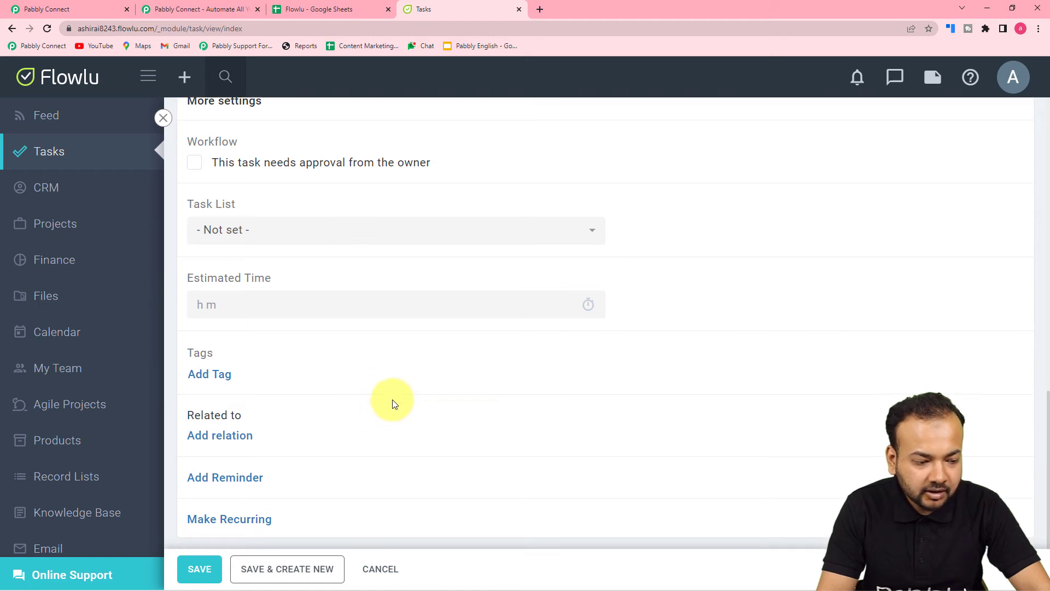
pyautogui.scroll(4, 395, 391)
pyautogui.scroll(-4, 399, 389)
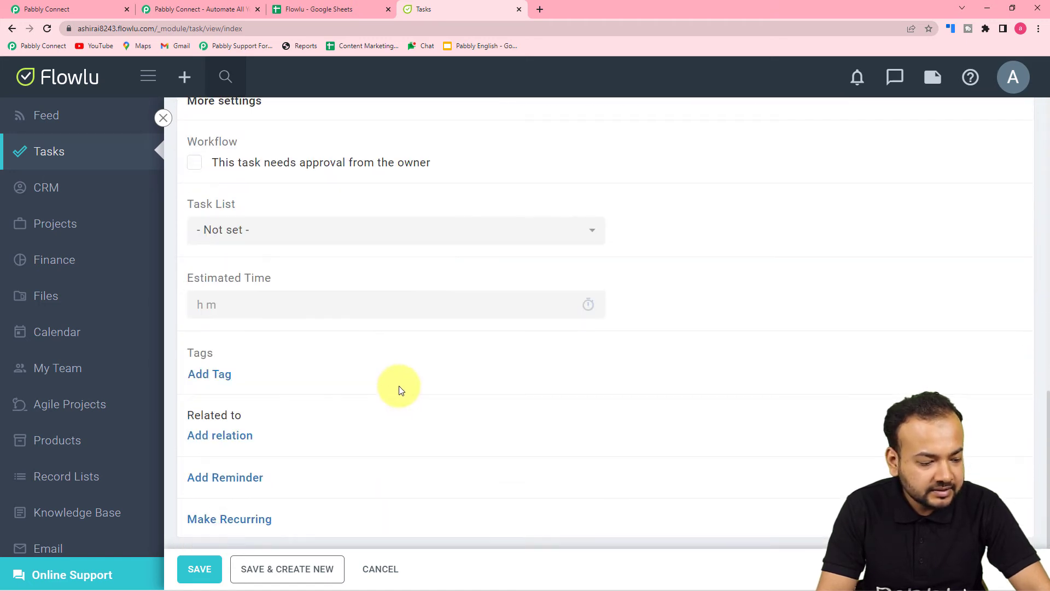
pyautogui.click(200, 570)
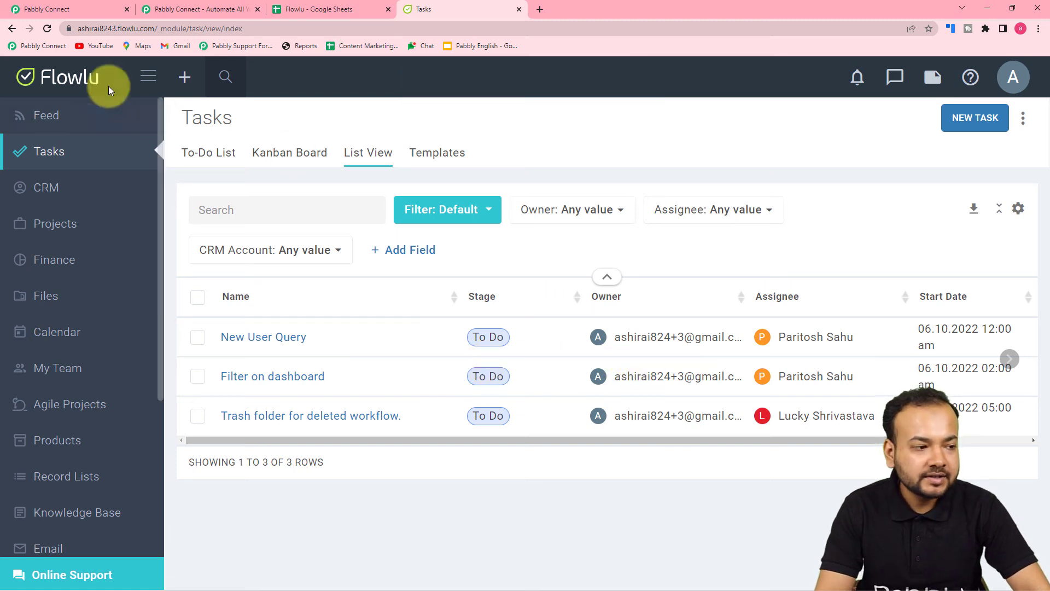
# Switch to Pabbly Connect and compare the captured webhook response's name and description with the New User Query task in Flowlu
pyautogui.click(76, 9)
pyautogui.scroll(-8, 150, 221)
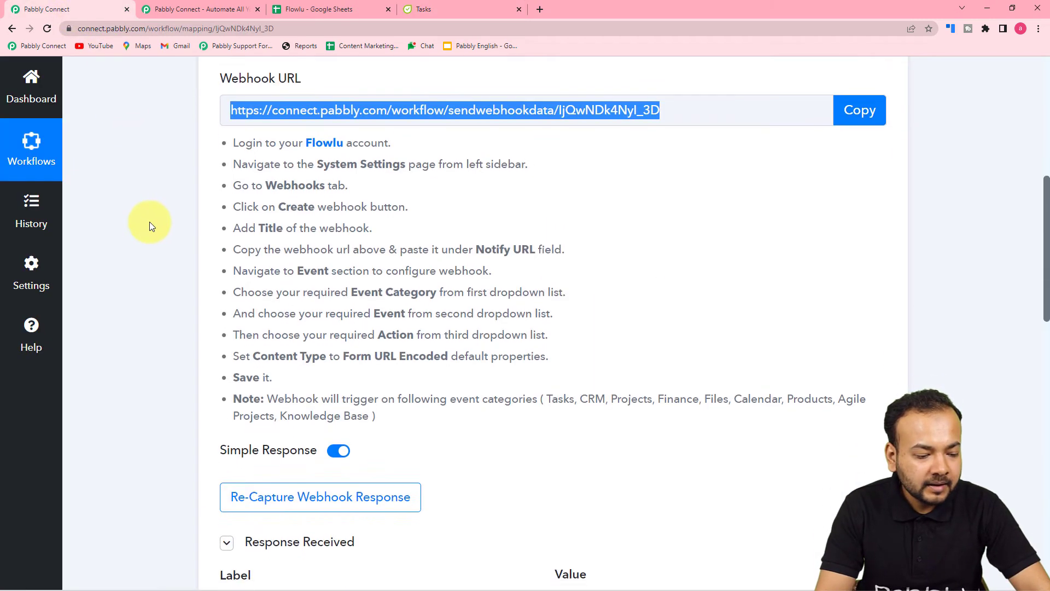
pyautogui.scroll(-2, 149, 222)
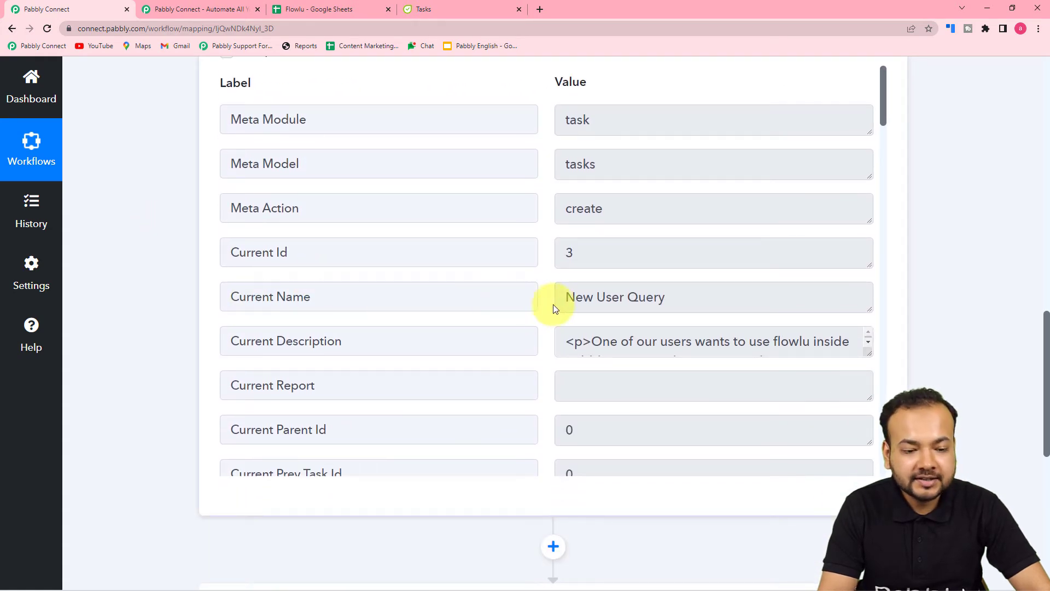
pyautogui.click(428, 5)
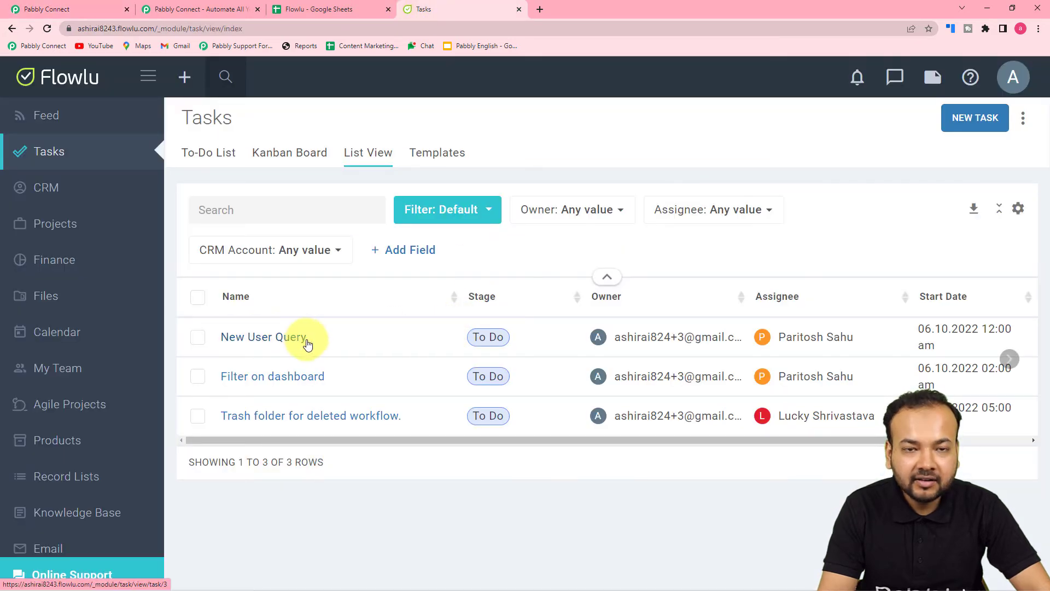
pyautogui.click(46, 9)
pyautogui.scroll(-2, 235, 235)
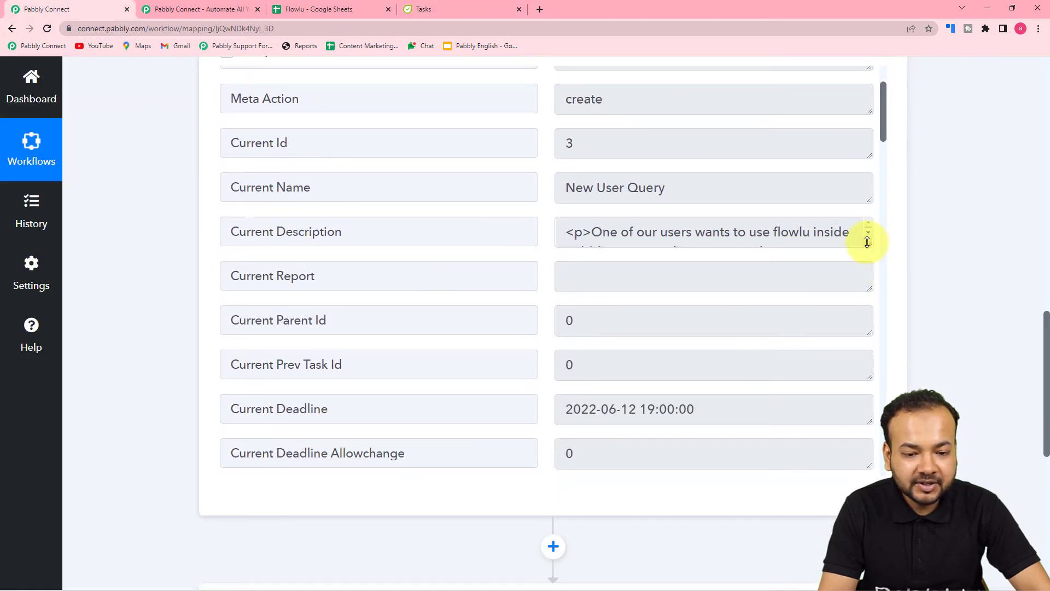
pyautogui.moveTo(867, 241); pyautogui.dragTo(870, 329)
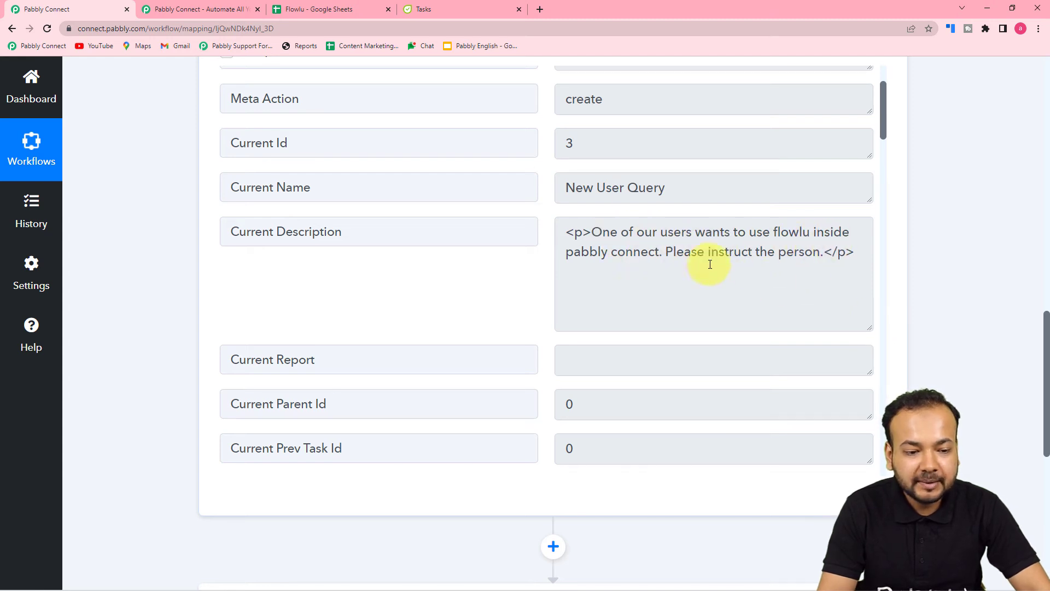
pyautogui.click(437, 12)
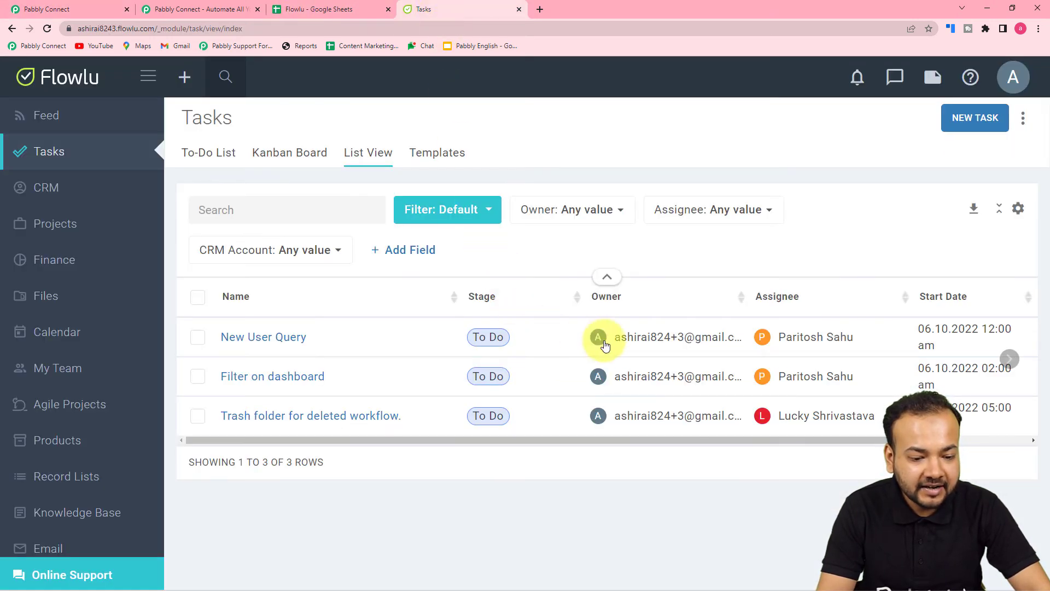
pyautogui.click(54, 11)
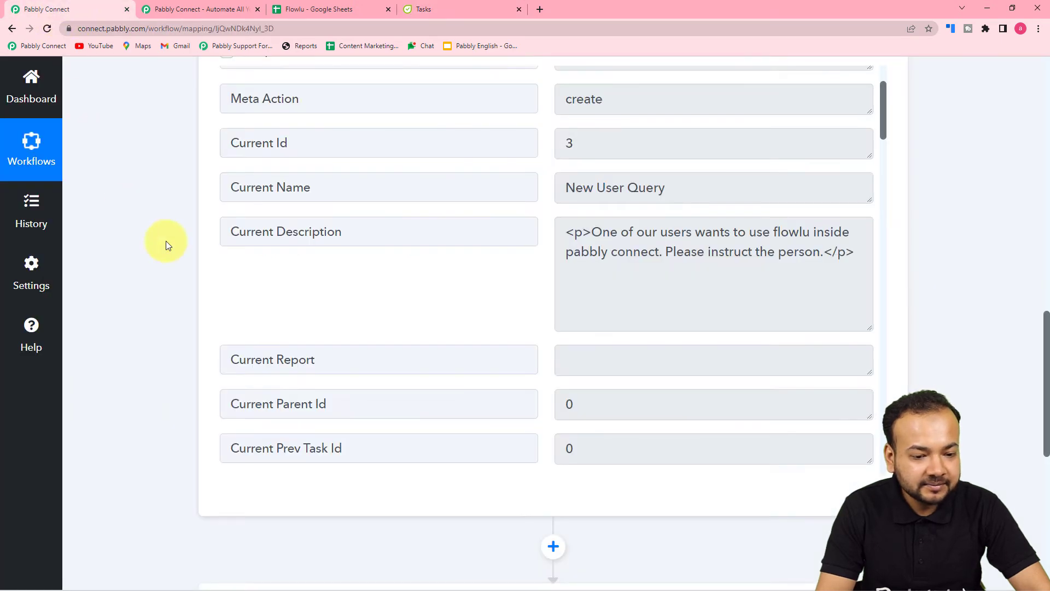
# Examine the remaining fields of the captured response, including the deadline, plan dates, responsible ID and owner ID
pyautogui.scroll(-3, 323, 280)
pyautogui.scroll(-2, 323, 283)
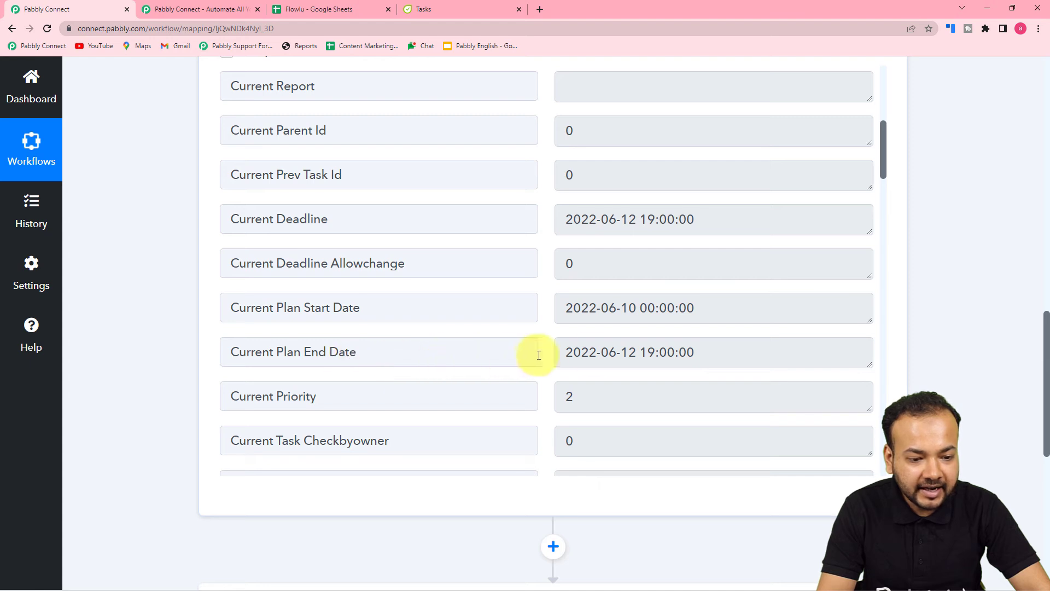
pyautogui.scroll(-9, 633, 289)
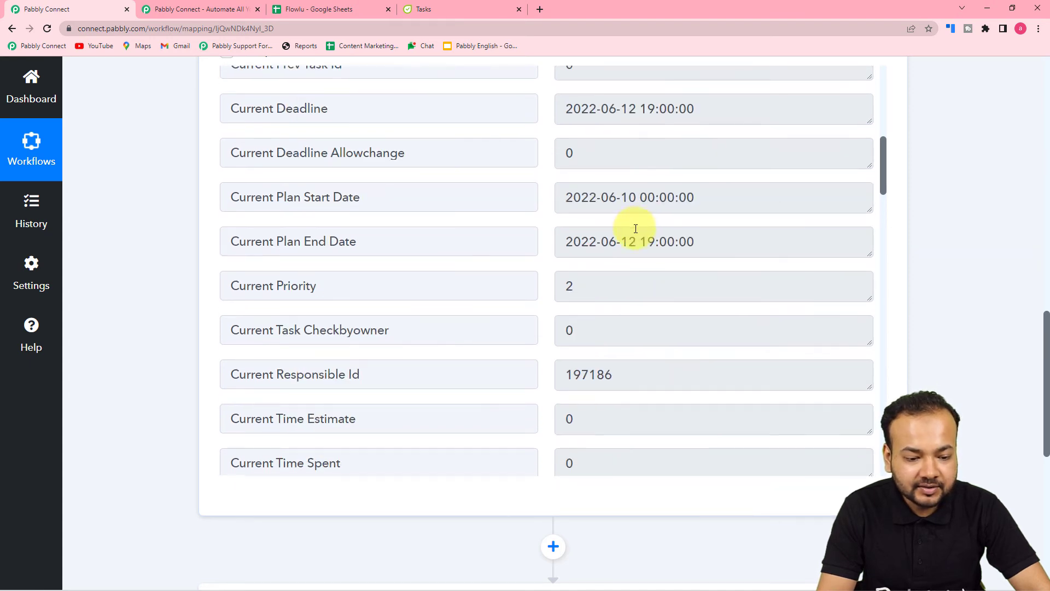
pyautogui.scroll(-16, 445, 262)
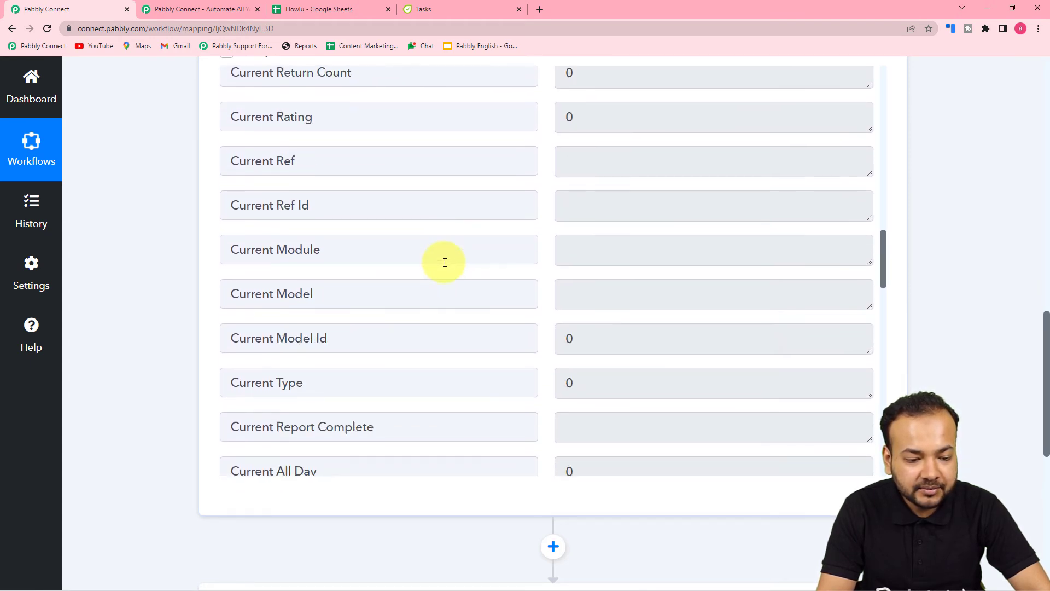
pyautogui.scroll(-13, 444, 262)
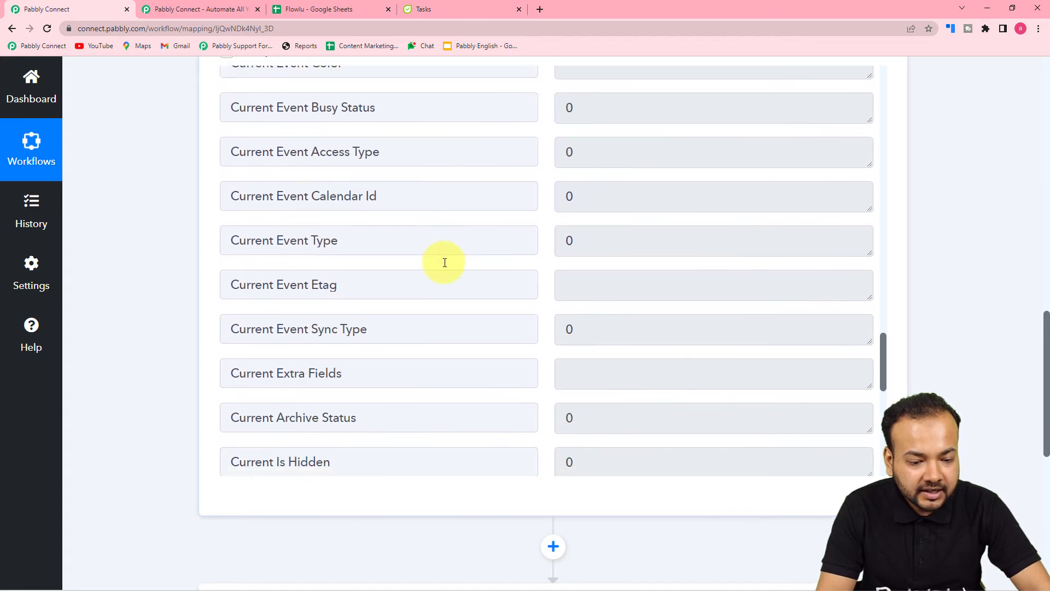
pyautogui.scroll(-1, 445, 263)
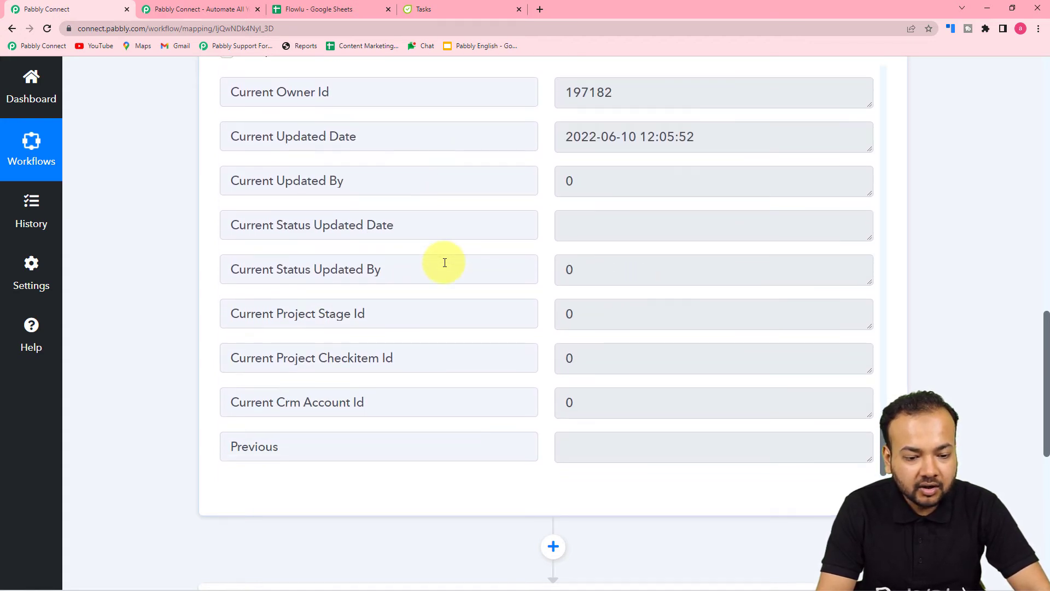
pyautogui.scroll(-1, 445, 263)
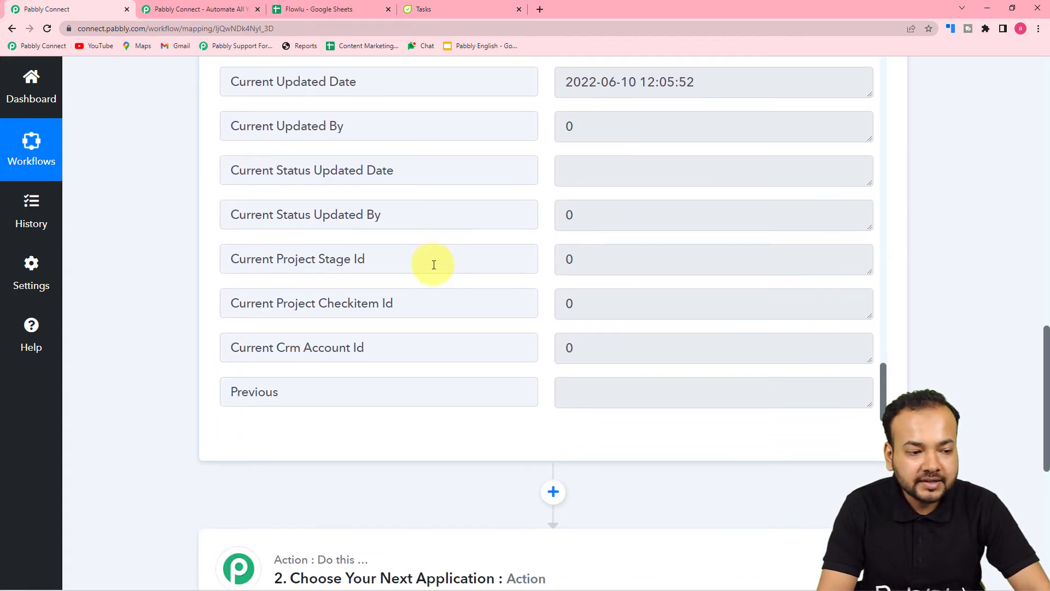
# Choose Flowlu as the application for the workflow's second step, the action
pyautogui.scroll(-4, 139, 267)
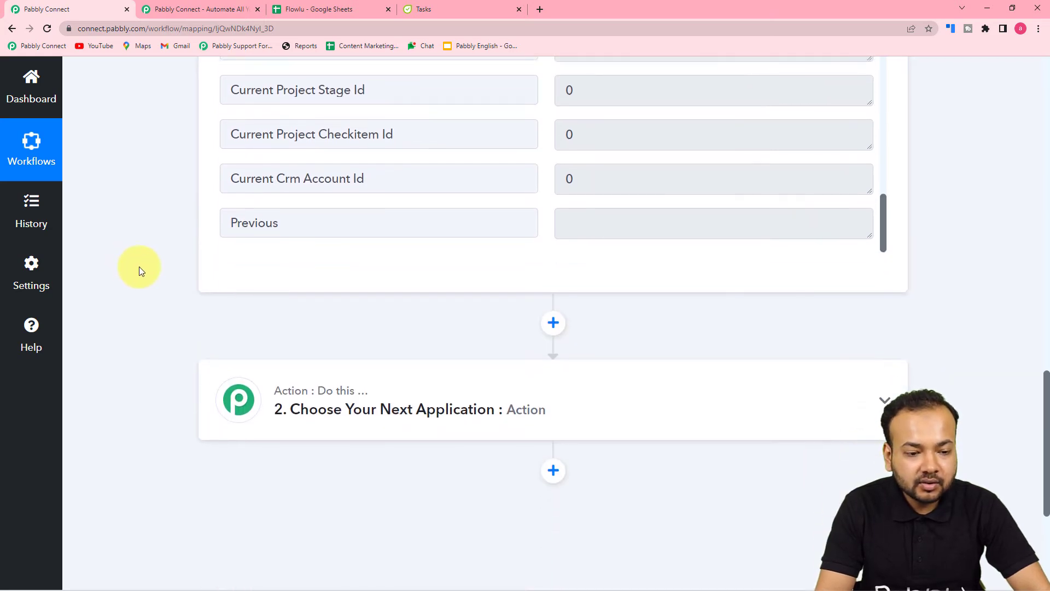
pyautogui.scroll(-3, 140, 272)
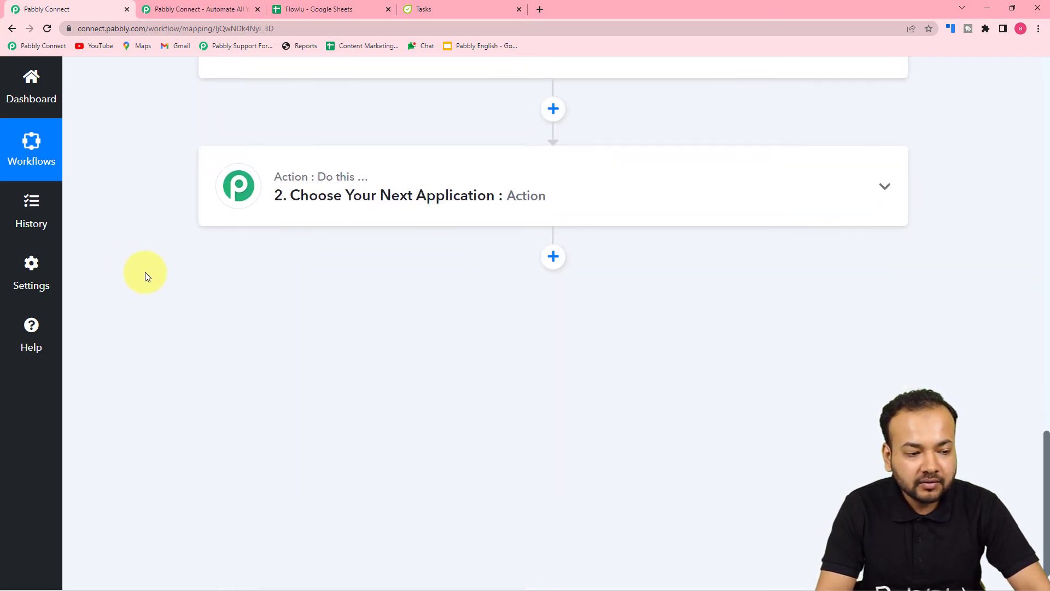
pyautogui.click(404, 196)
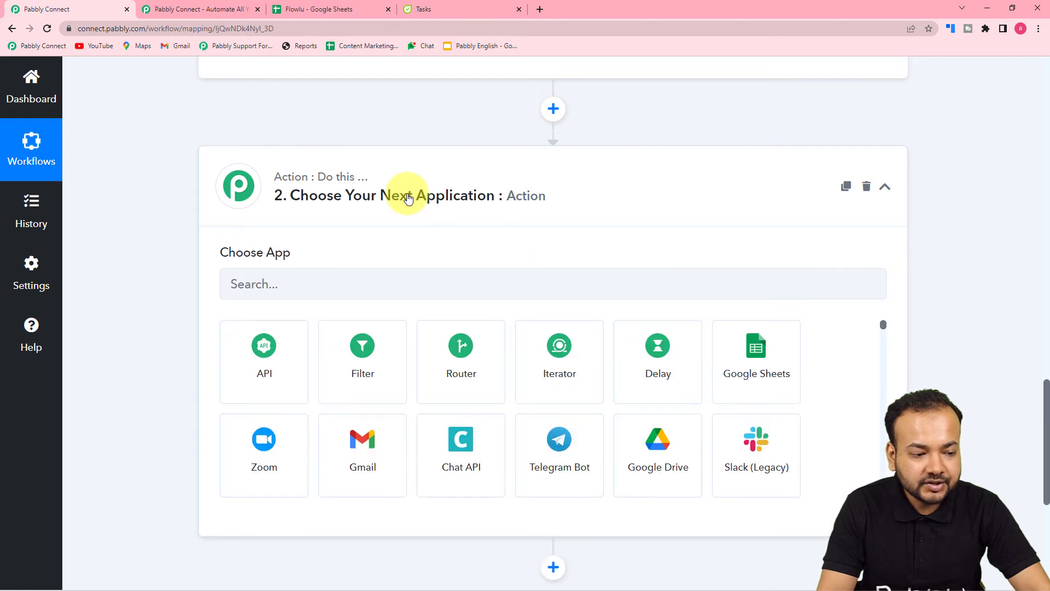
pyautogui.scroll(-1, 407, 197)
pyautogui.click(314, 220)
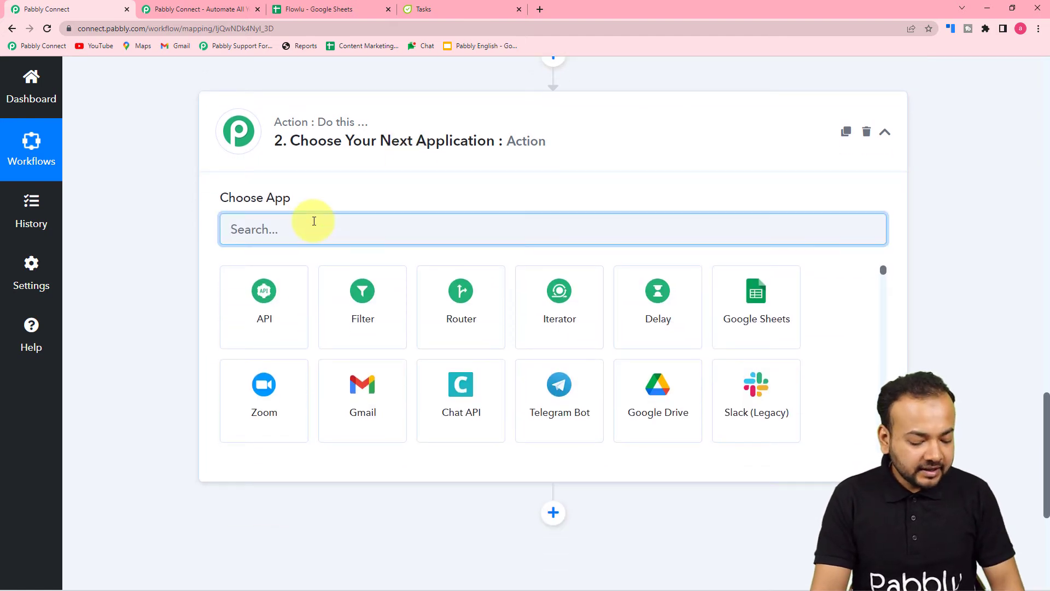
pyautogui.write('fliw')
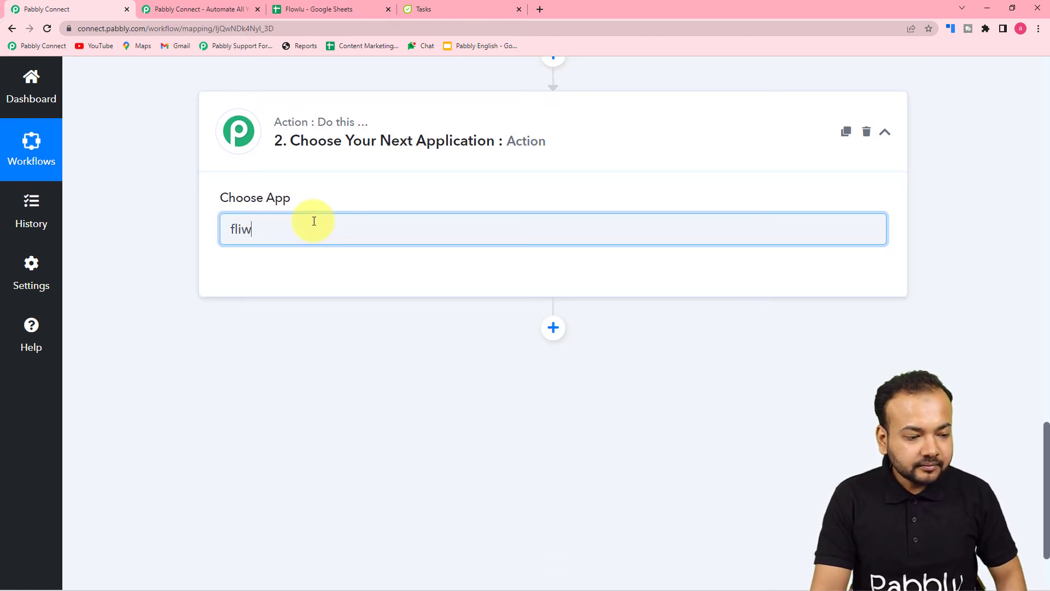
pyautogui.press('BackSpace')
pyautogui.press('BackSpace')
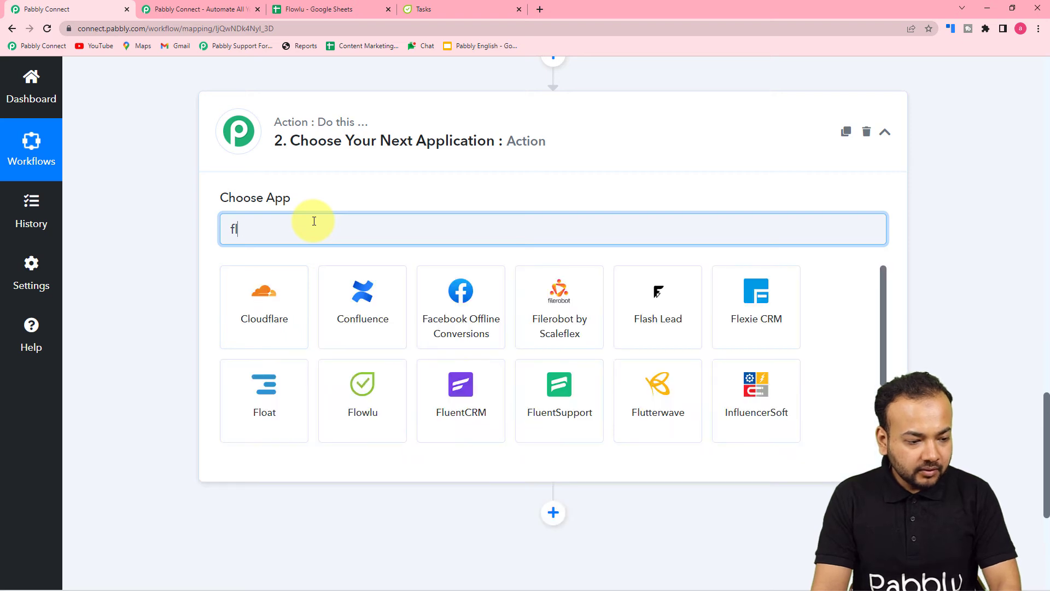
pyautogui.write('o')
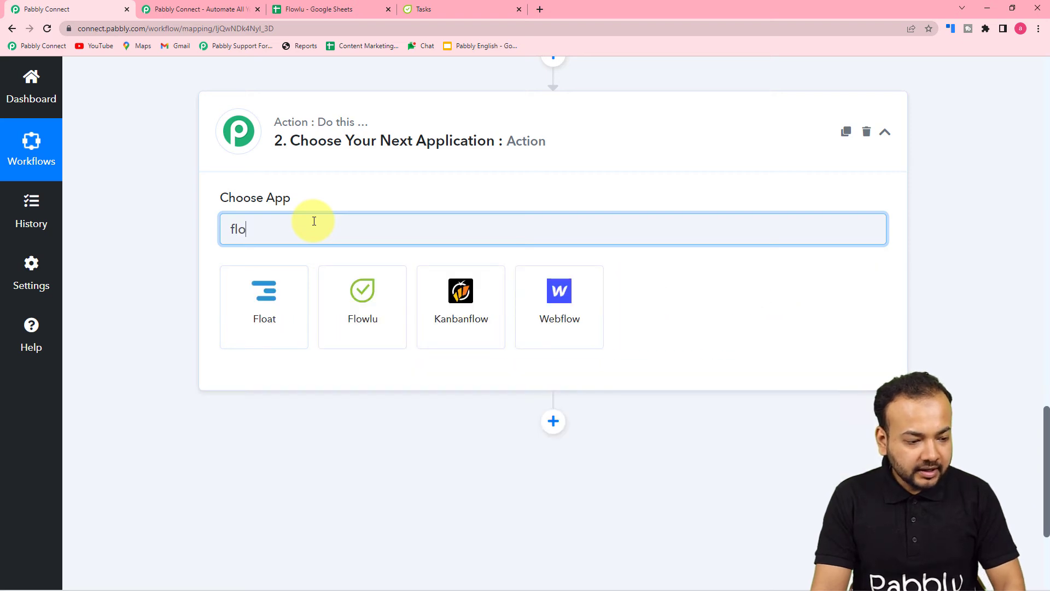
pyautogui.click(357, 311)
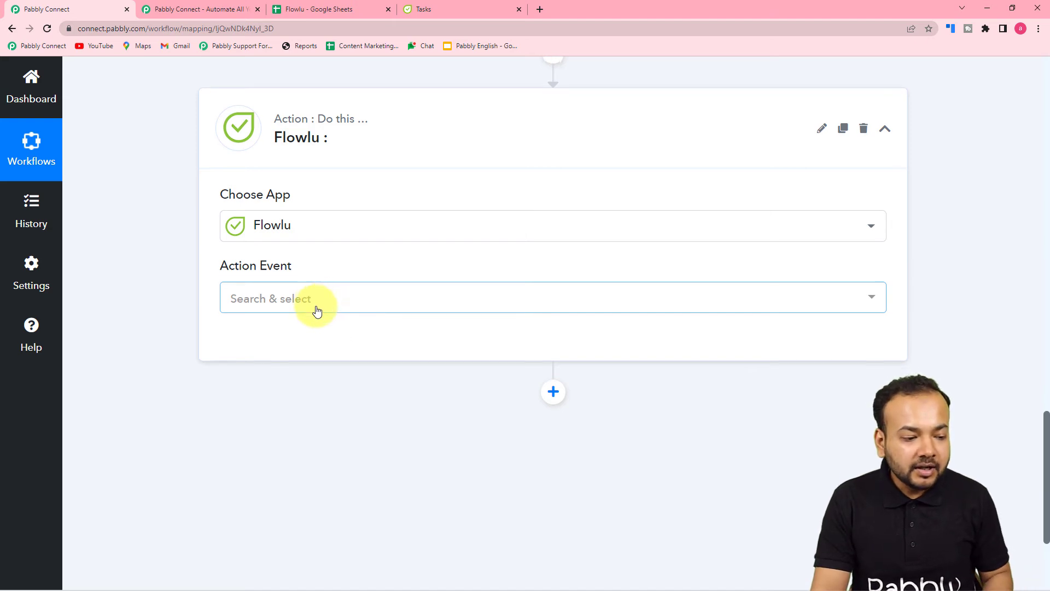
# Set the Flowlu action event to Get User by Id and connect it through the existing connection Flowlu #32
pyautogui.scroll(-1, 320, 306)
pyautogui.click(326, 251)
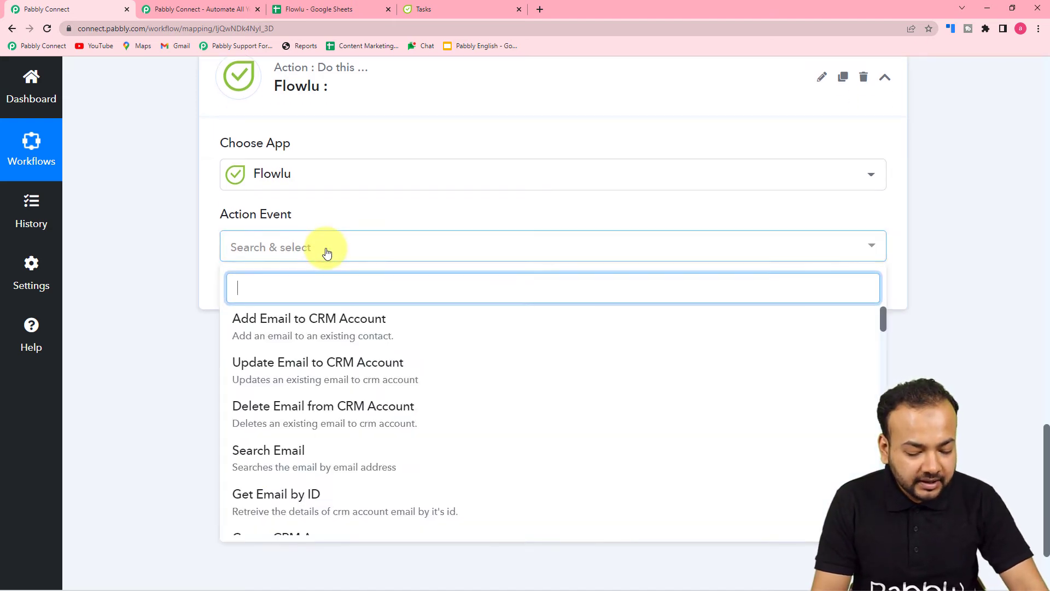
pyautogui.scroll(-3, 359, 387)
pyautogui.scroll(-6, 359, 387)
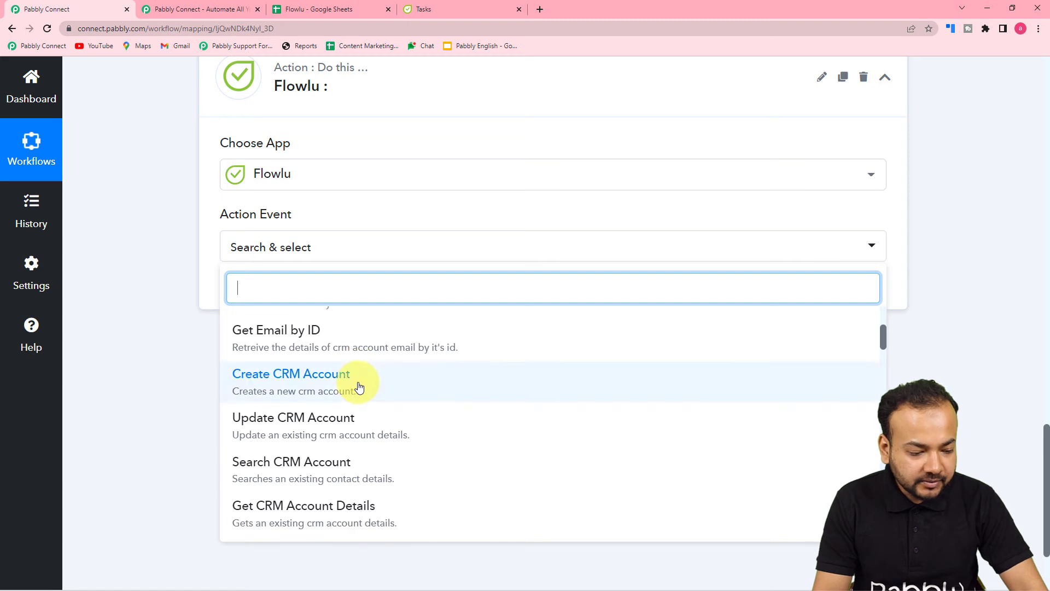
pyautogui.scroll(-8, 359, 387)
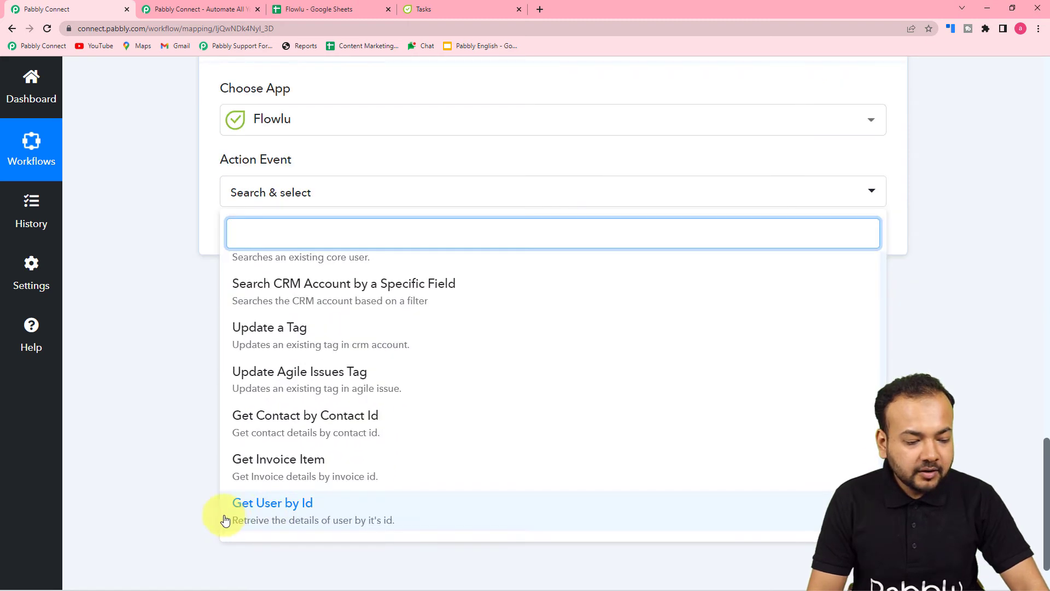
pyautogui.click(321, 522)
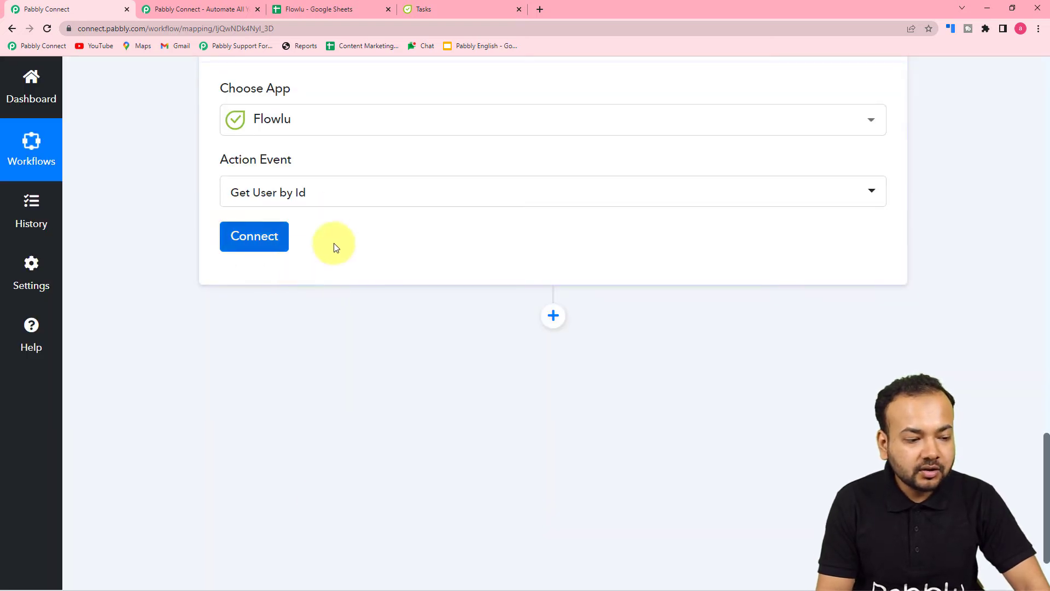
pyautogui.click(255, 236)
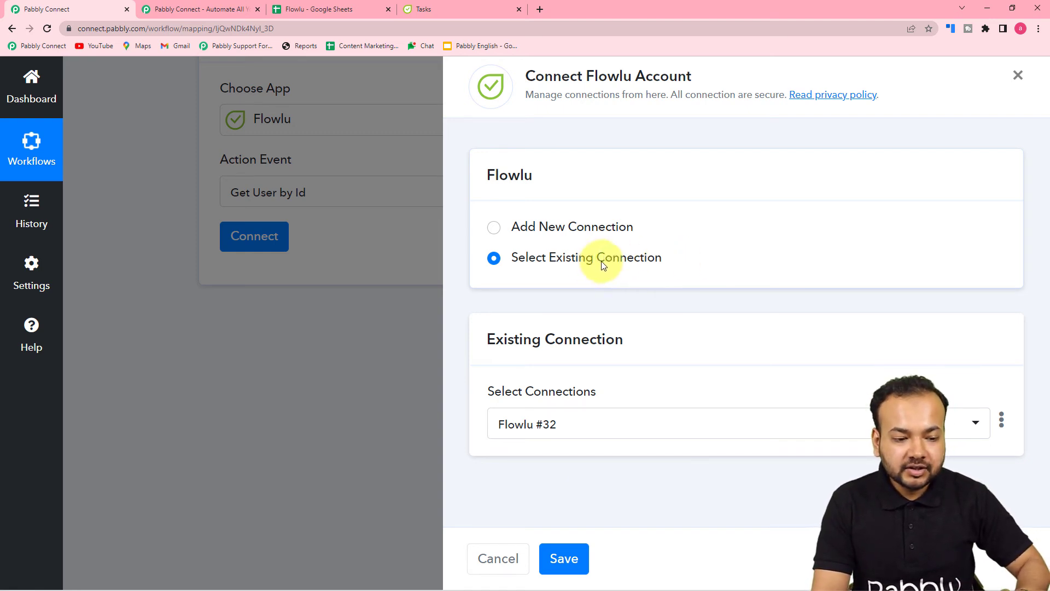
pyautogui.click(571, 558)
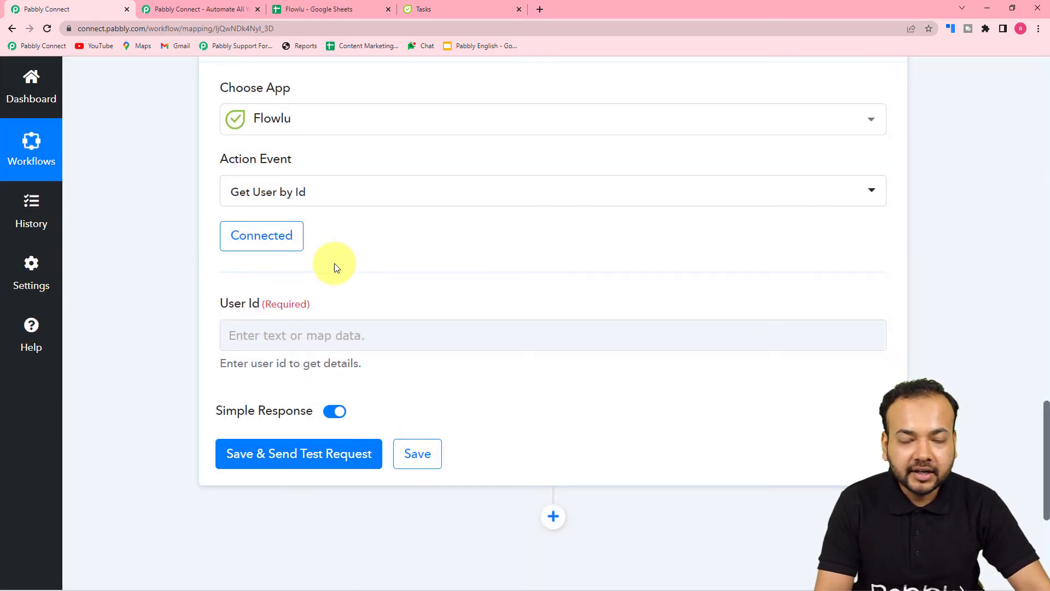
# Examine the Current Owner Id and Current Responsible Id fields in the captured webhook response as candidates for the User Id
pyautogui.scroll(-2, 332, 264)
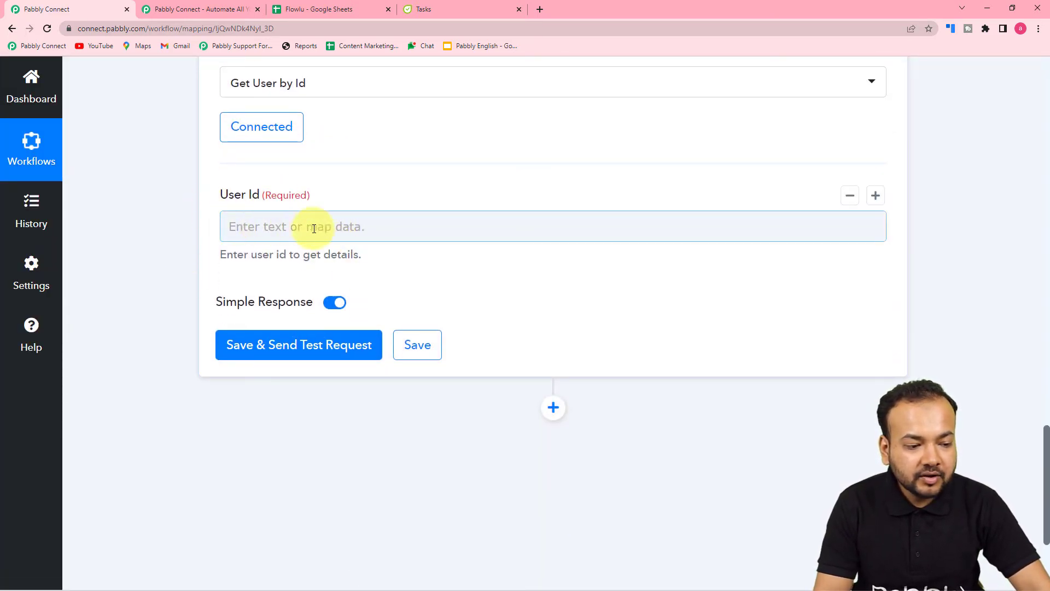
pyautogui.scroll(9, 394, 252)
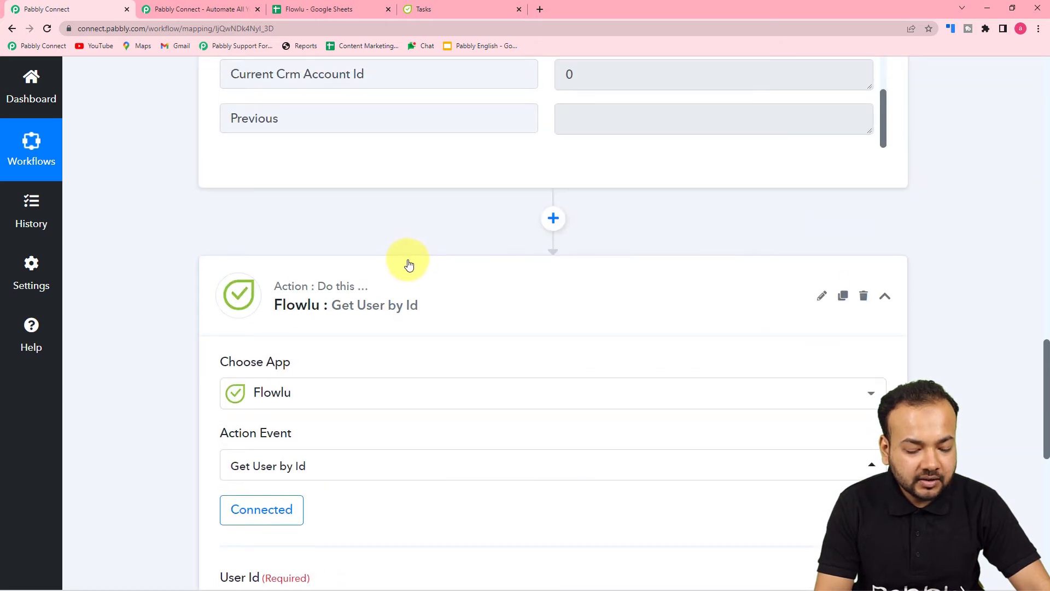
pyautogui.scroll(1, 410, 265)
pyautogui.scroll(2, 240, 279)
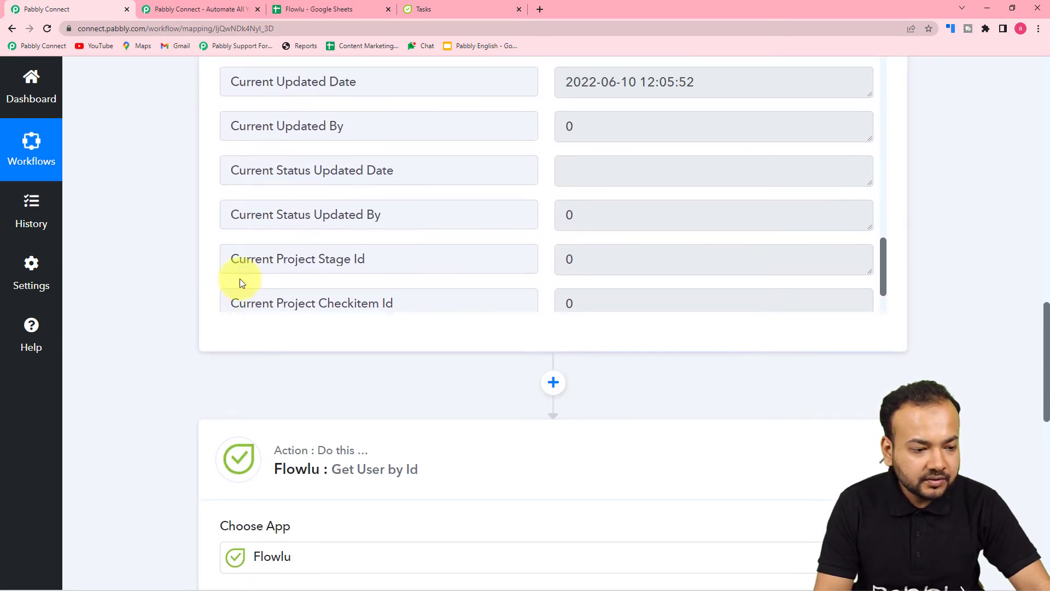
pyautogui.scroll(1, 120, 265)
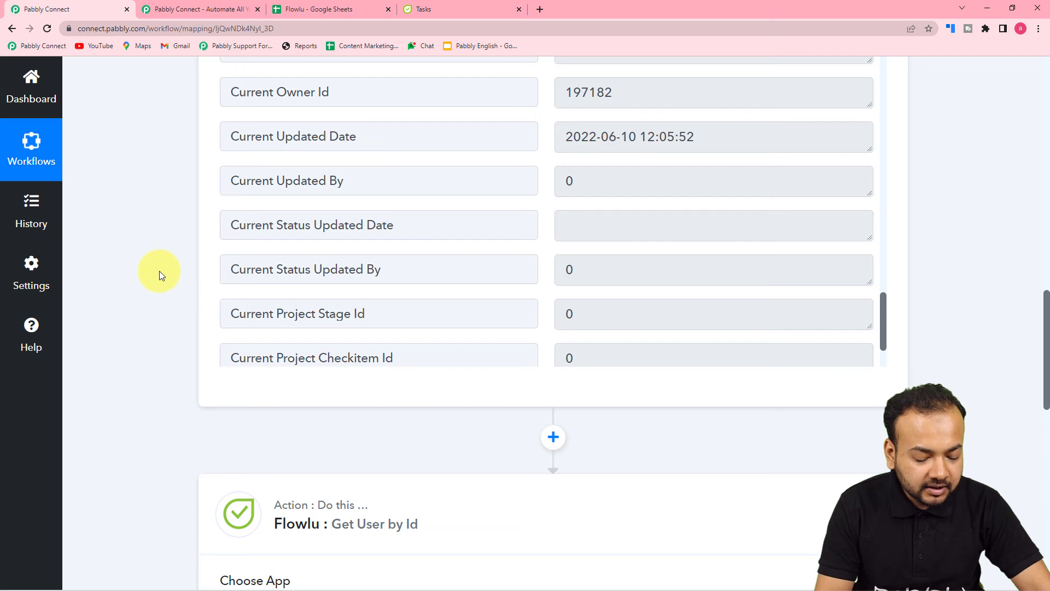
pyautogui.scroll(3, 336, 271)
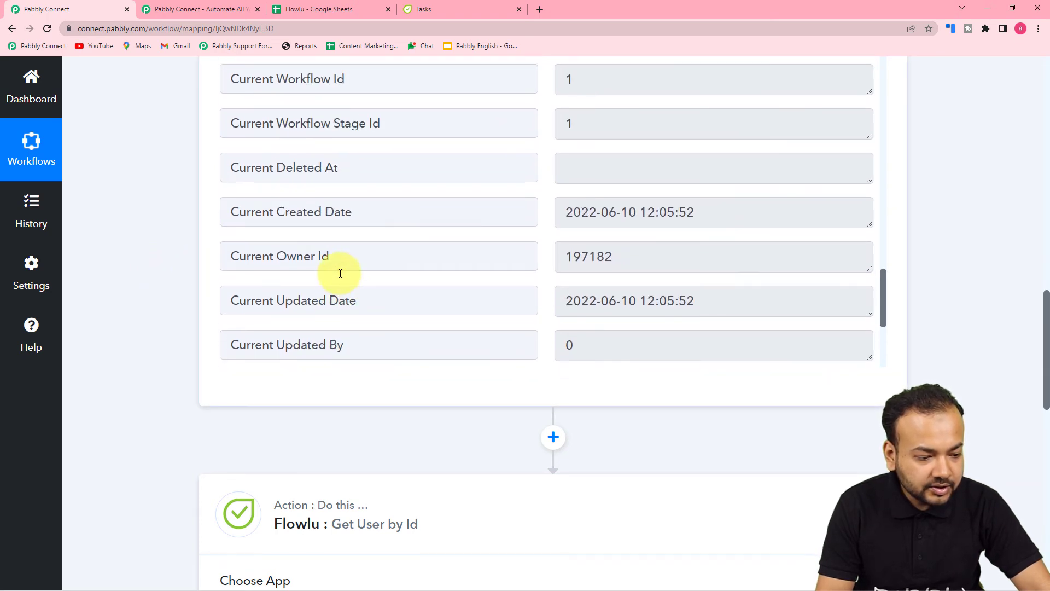
pyautogui.scroll(5, 217, 277)
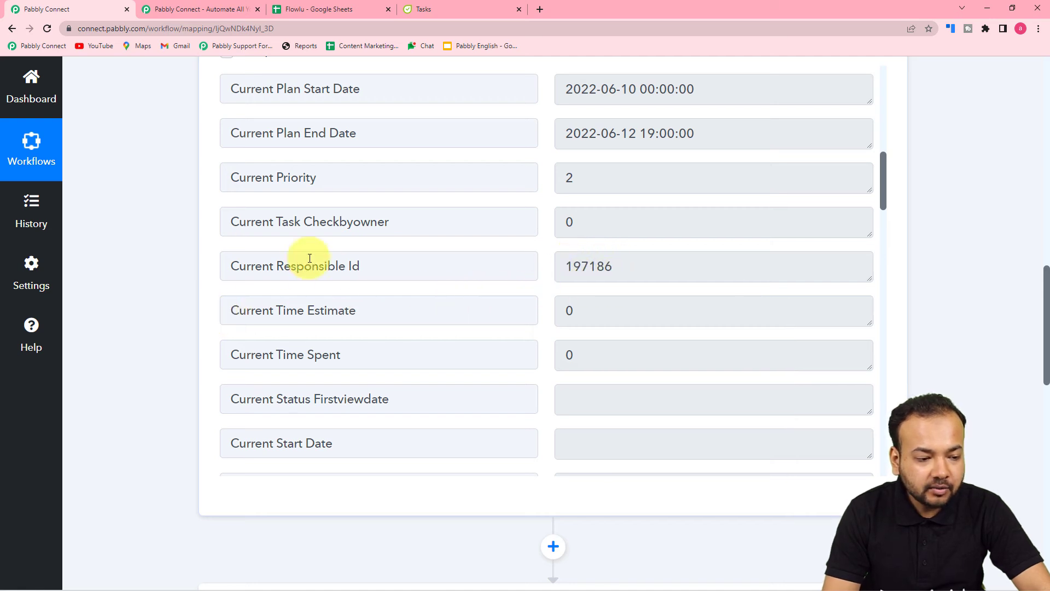
pyautogui.scroll(-5, 199, 342)
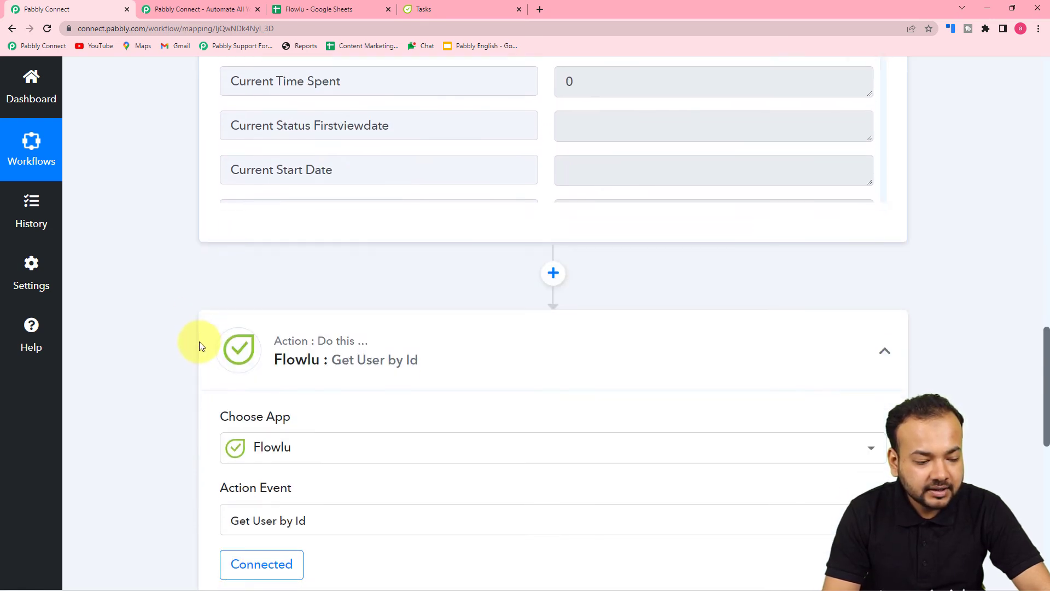
pyautogui.scroll(-8, 199, 341)
# Map the Get User by Id action's User Id to the webhook's Current Responsible Id, then save and send a test request
pyautogui.click(399, 231)
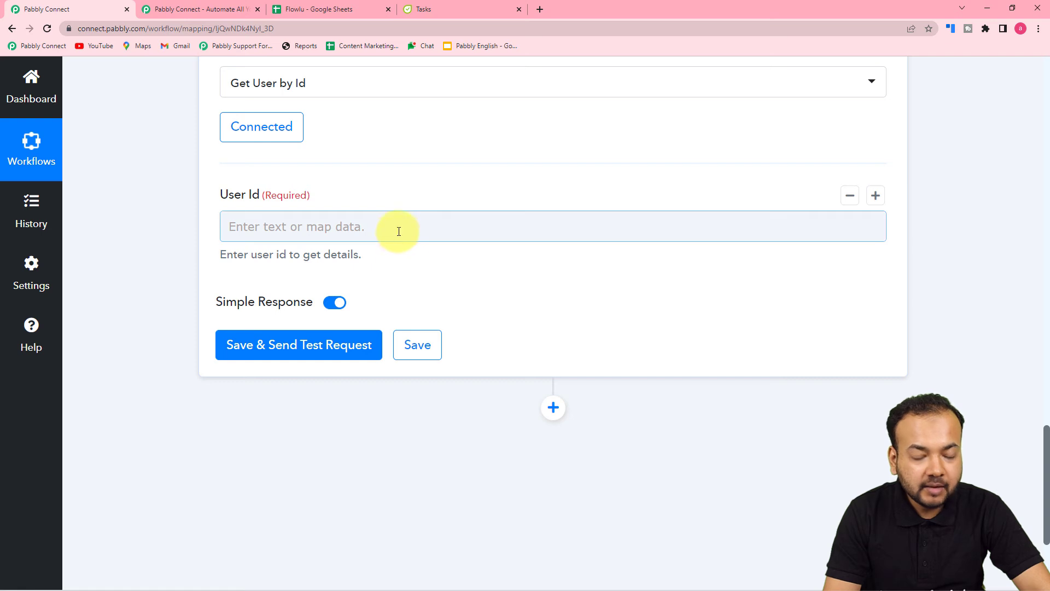
pyautogui.click(365, 229)
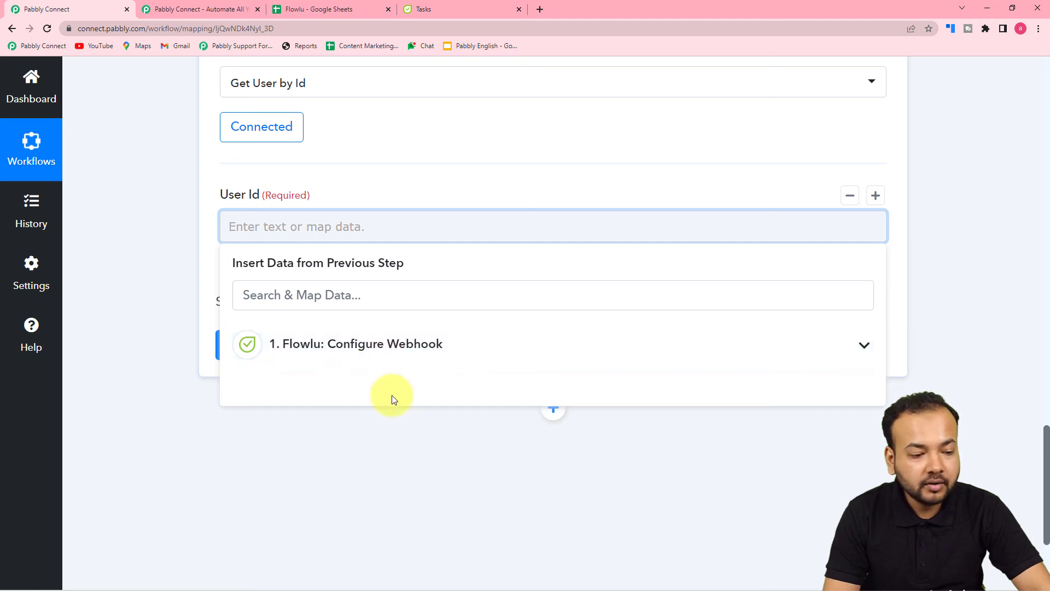
pyautogui.click(375, 359)
pyautogui.scroll(-3, 370, 484)
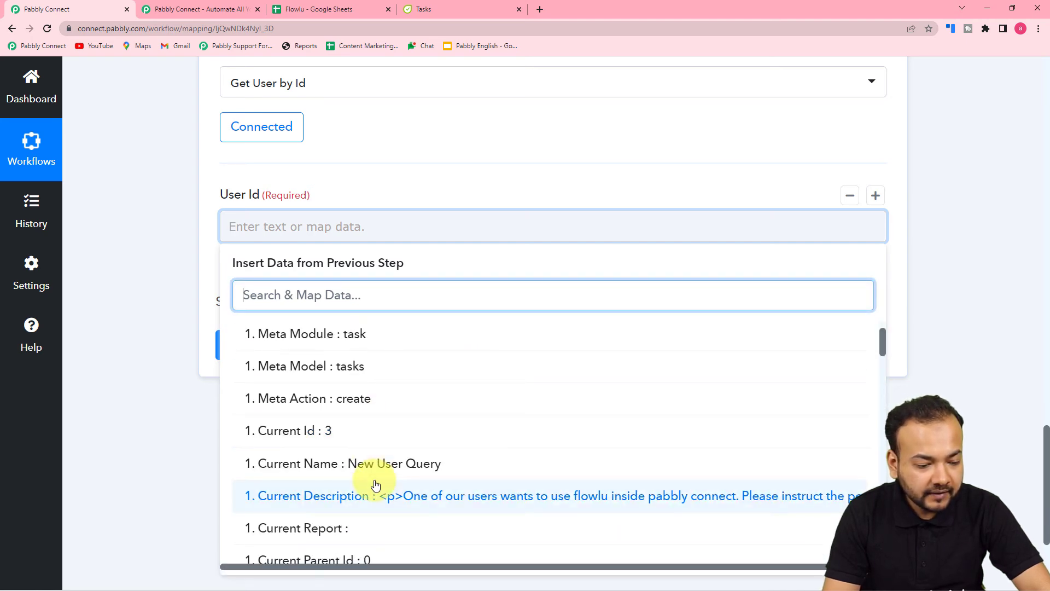
pyautogui.scroll(-3, 375, 485)
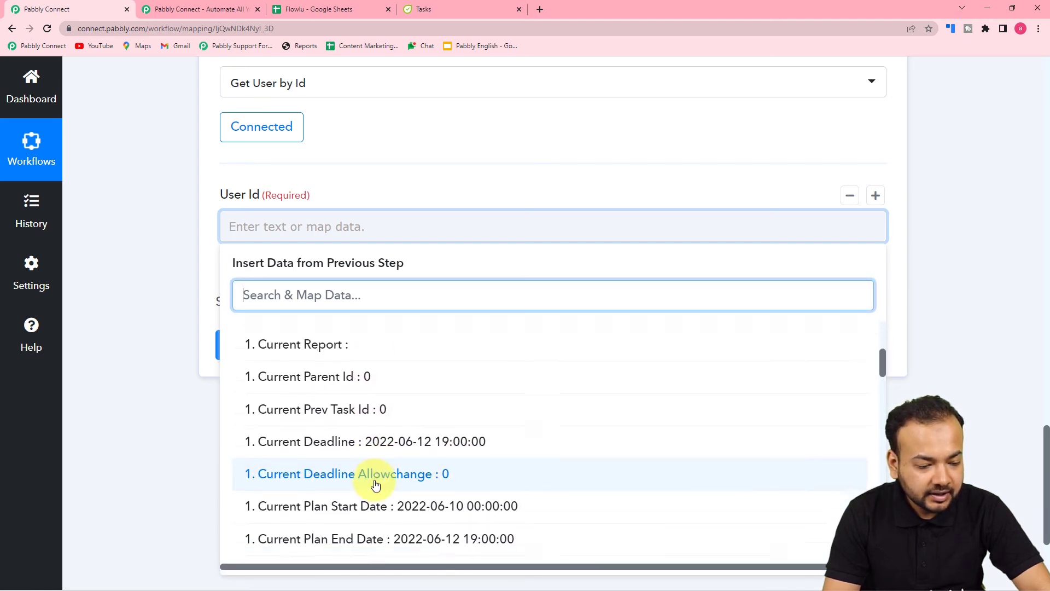
pyautogui.scroll(-3, 376, 484)
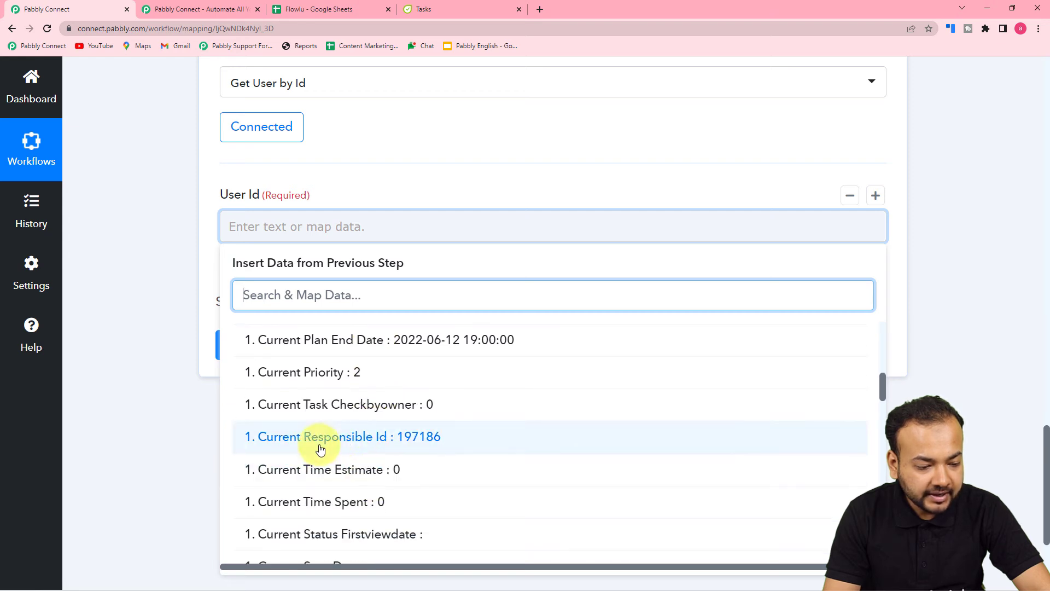
pyautogui.click(333, 440)
pyautogui.click(180, 312)
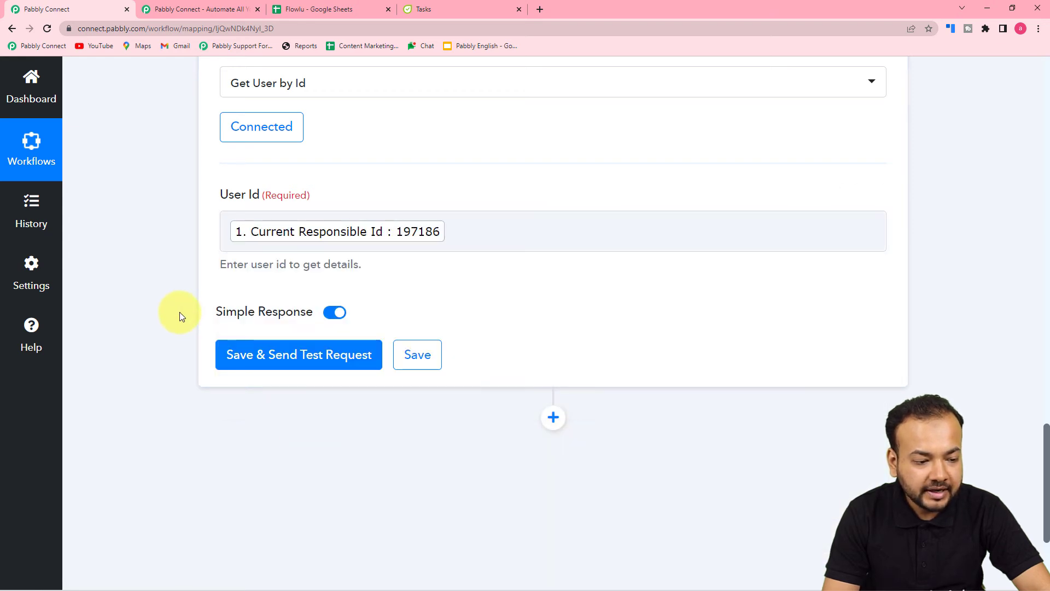
pyautogui.click(248, 369)
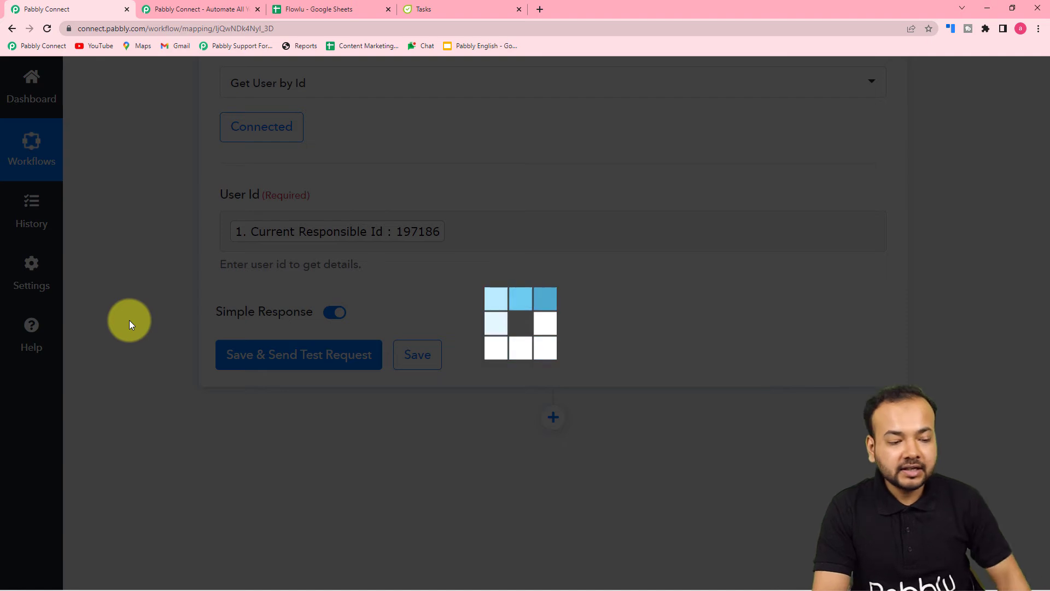
# Examine the user details returned by the Get User by Id test, including username, first name, last name and full name
pyautogui.scroll(-3, 195, 299)
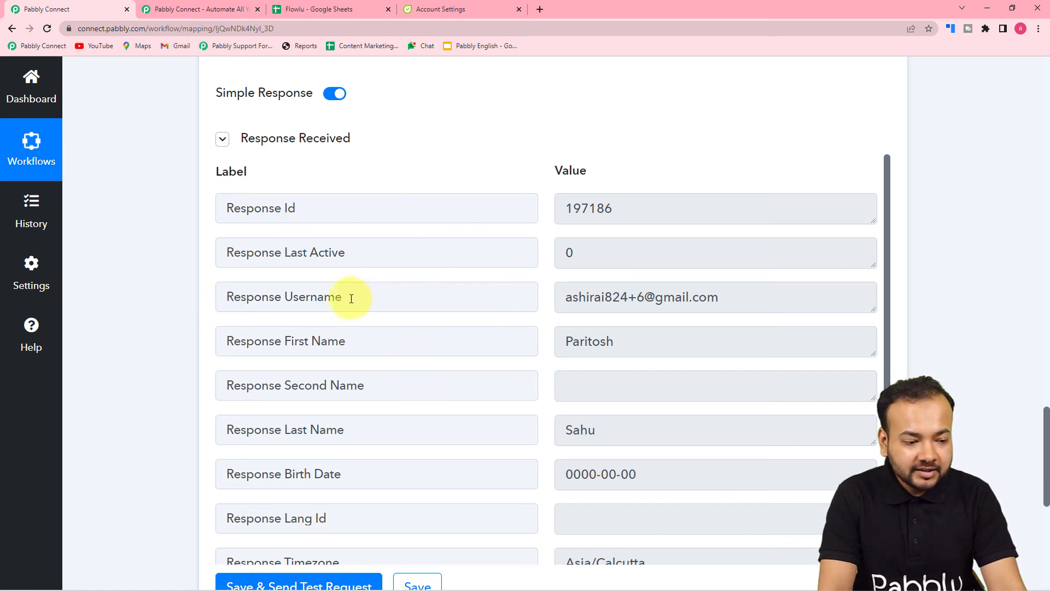
pyautogui.scroll(-1, 525, 335)
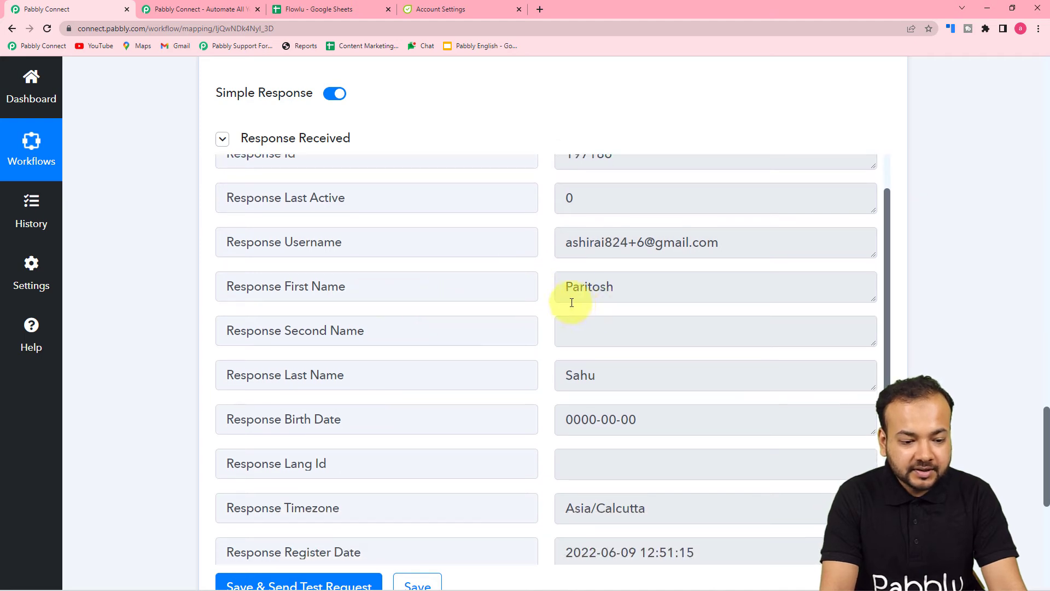
pyautogui.scroll(-2, 522, 364)
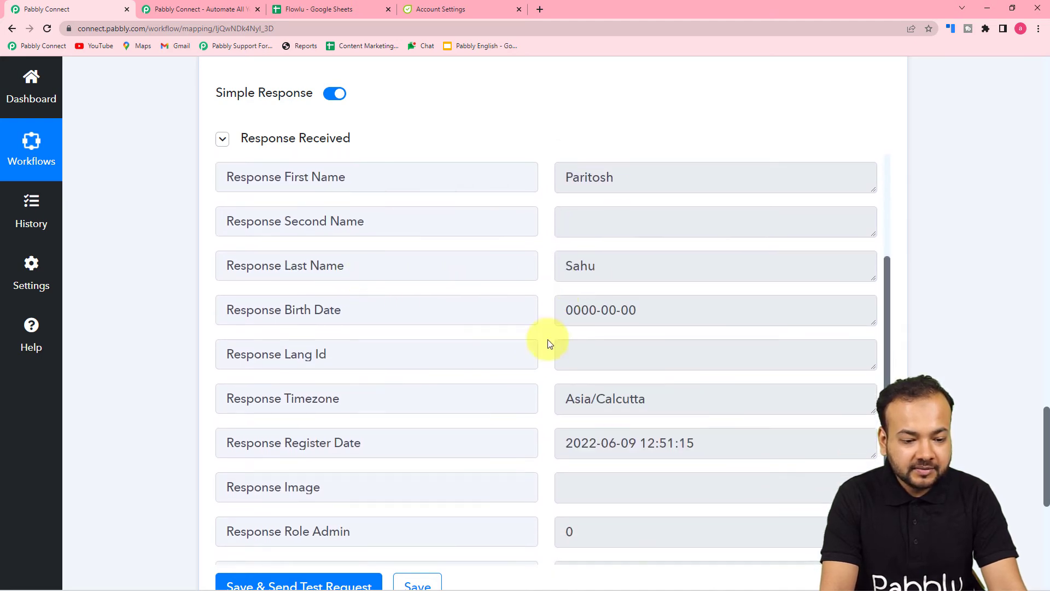
pyautogui.scroll(-2, 547, 347)
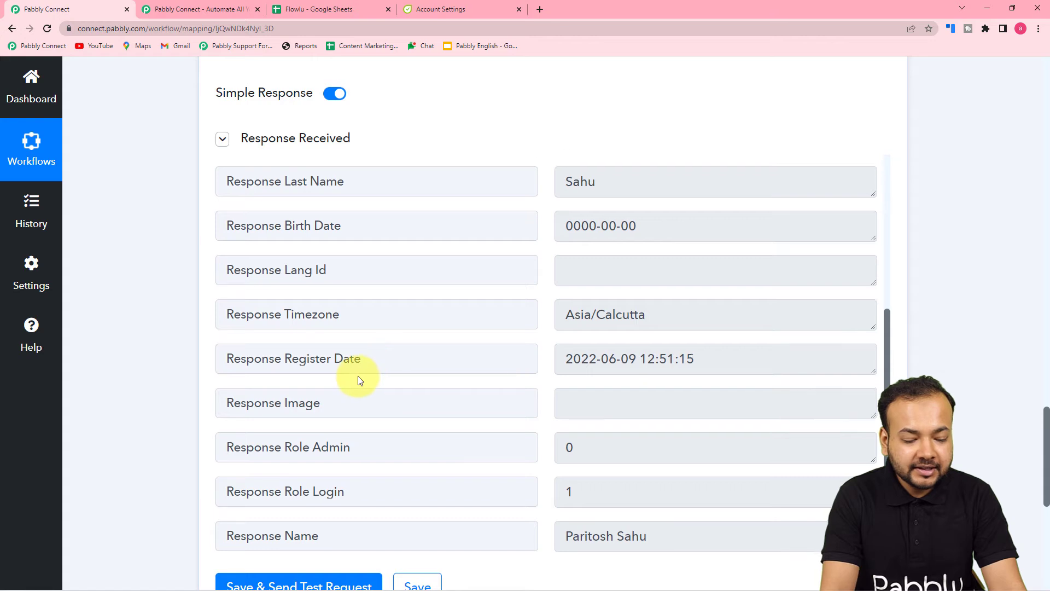
pyautogui.scroll(-2, 151, 377)
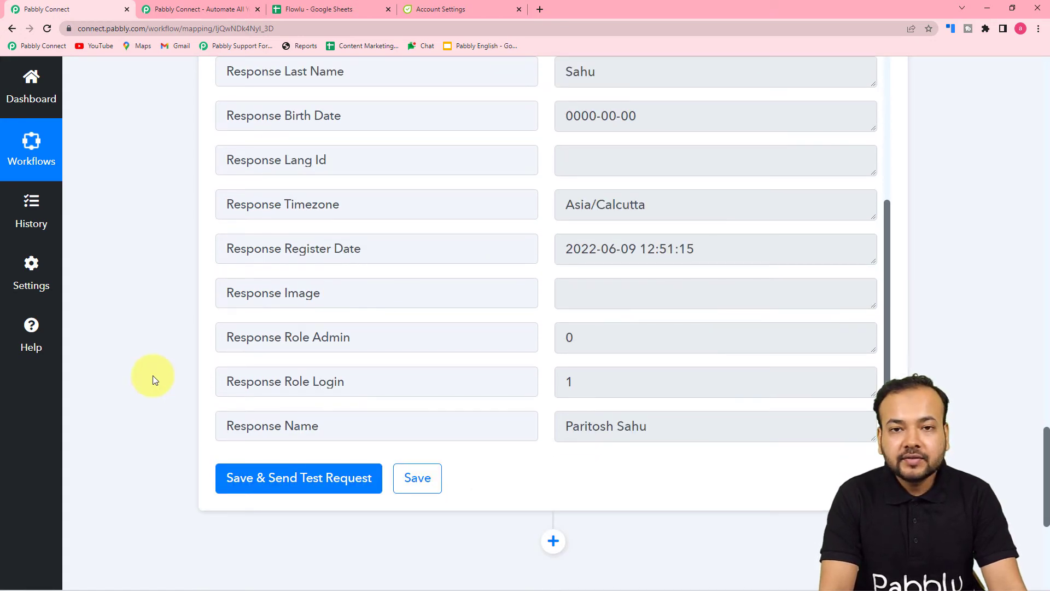
pyautogui.scroll(4, 154, 376)
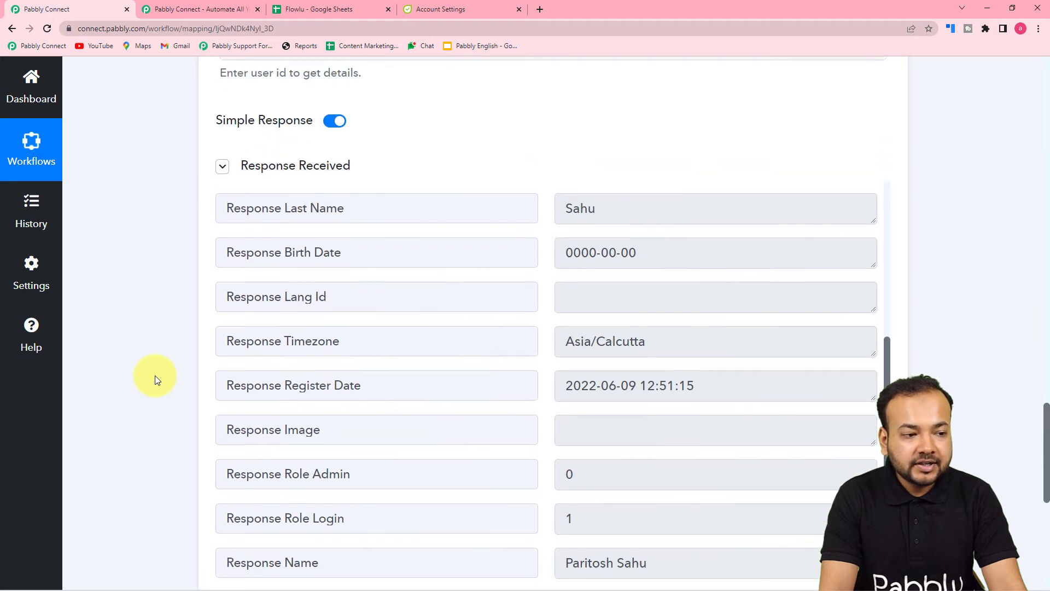
# Check the Flowlu spreadsheet's columns in Google Sheets, then return to Pabbly Connect and examine the webhook response's Current Description
pyautogui.click(291, 10)
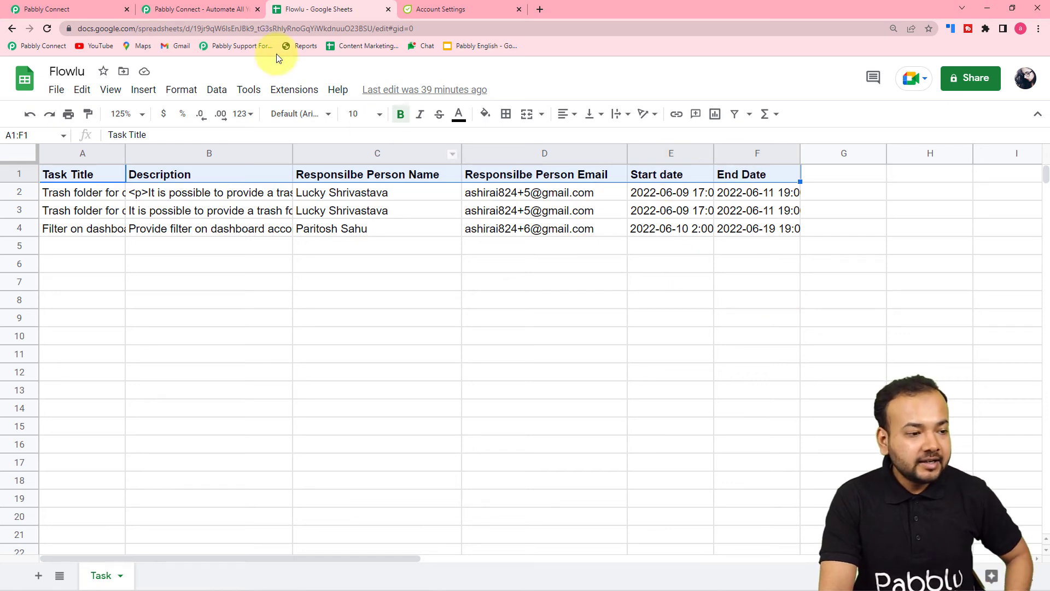
pyautogui.click(94, 10)
pyautogui.scroll(8, 148, 203)
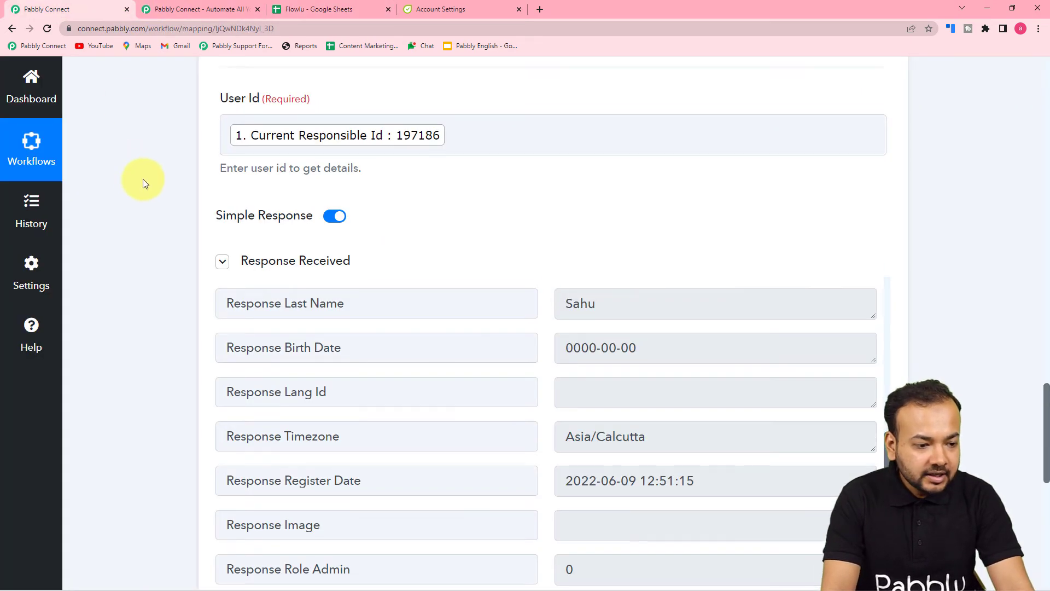
pyautogui.scroll(8, 525, 263)
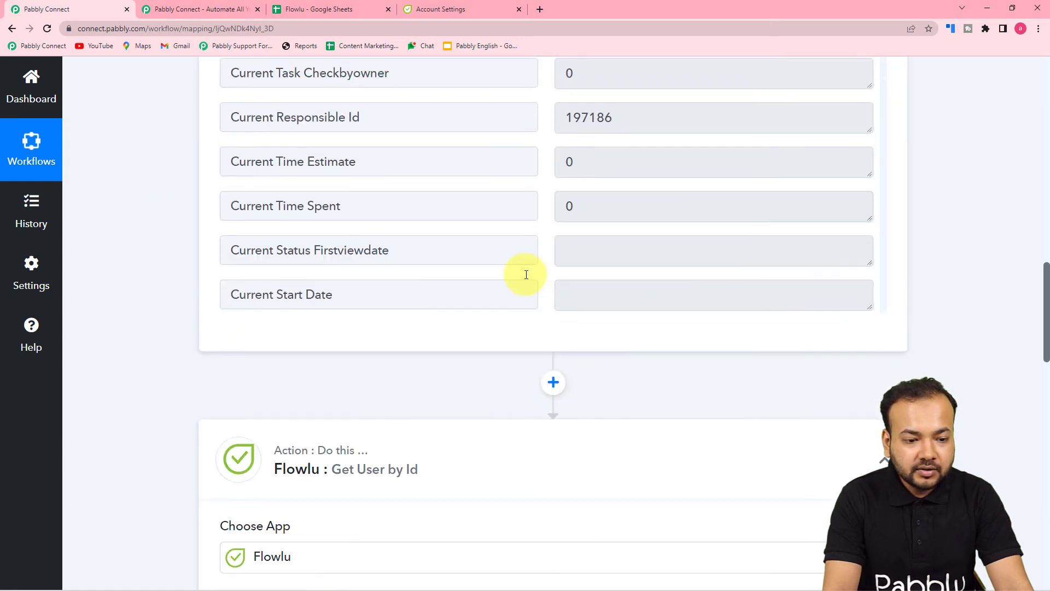
pyautogui.scroll(4, 478, 300)
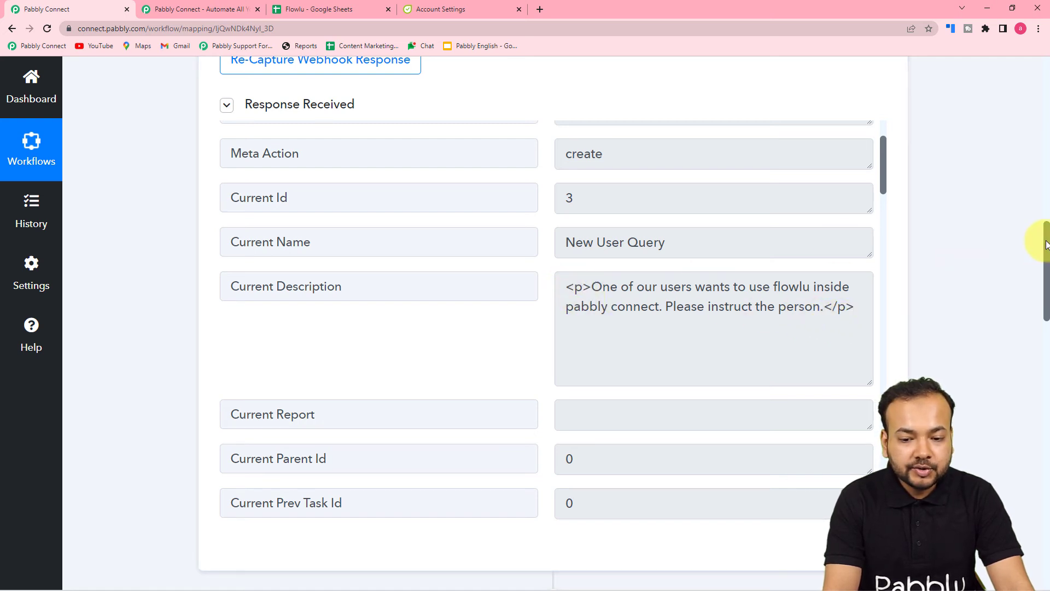
# Add a third step after Get User by Id and choose Data Transformer by Pabbly as its application
pyautogui.moveTo(1046, 244); pyautogui.dragTo(1025, 506)
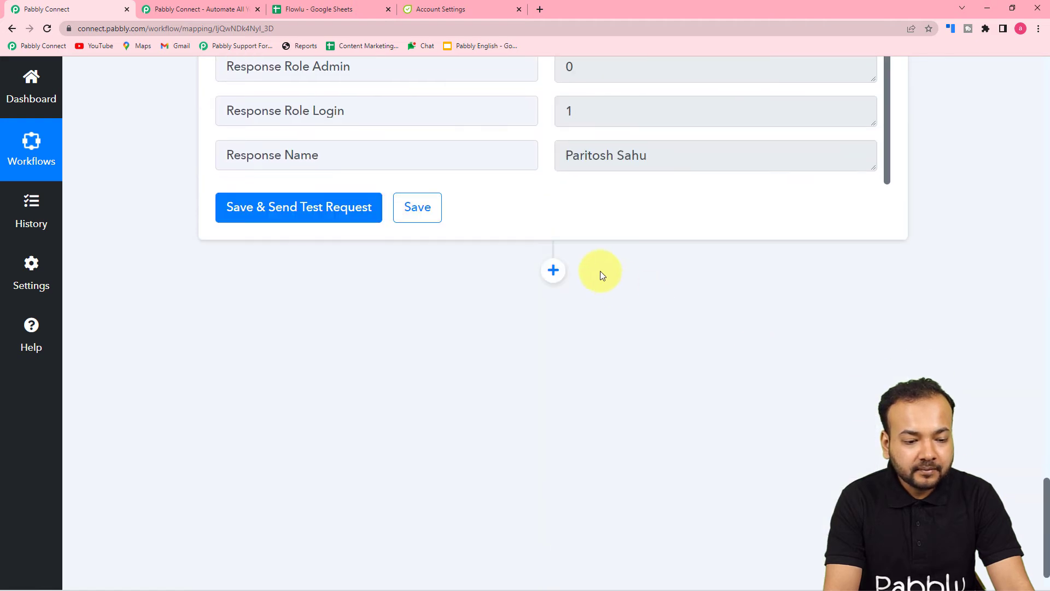
pyautogui.click(554, 270)
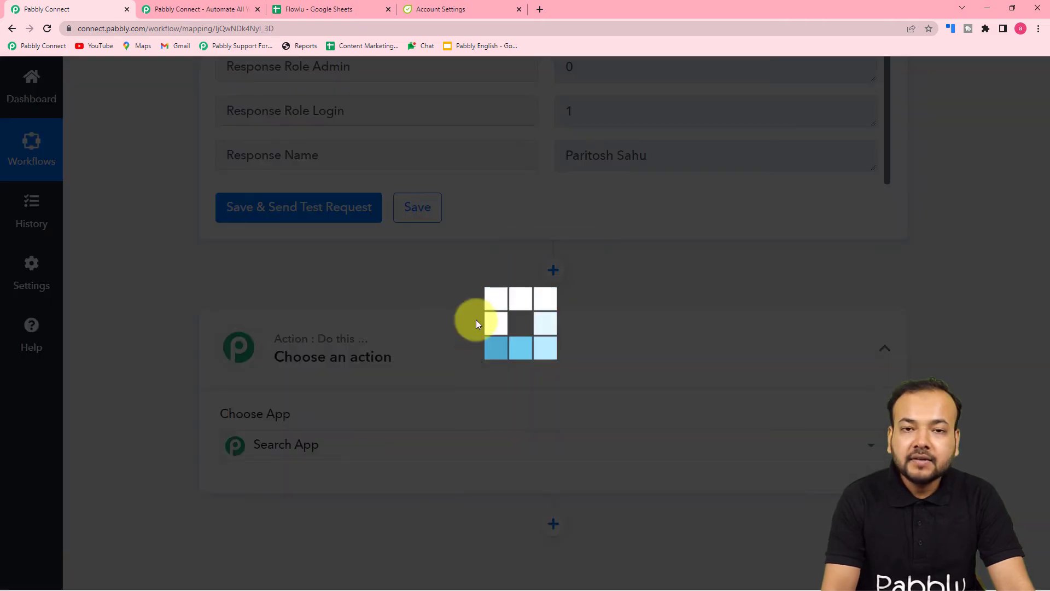
pyautogui.scroll(-3, 479, 291)
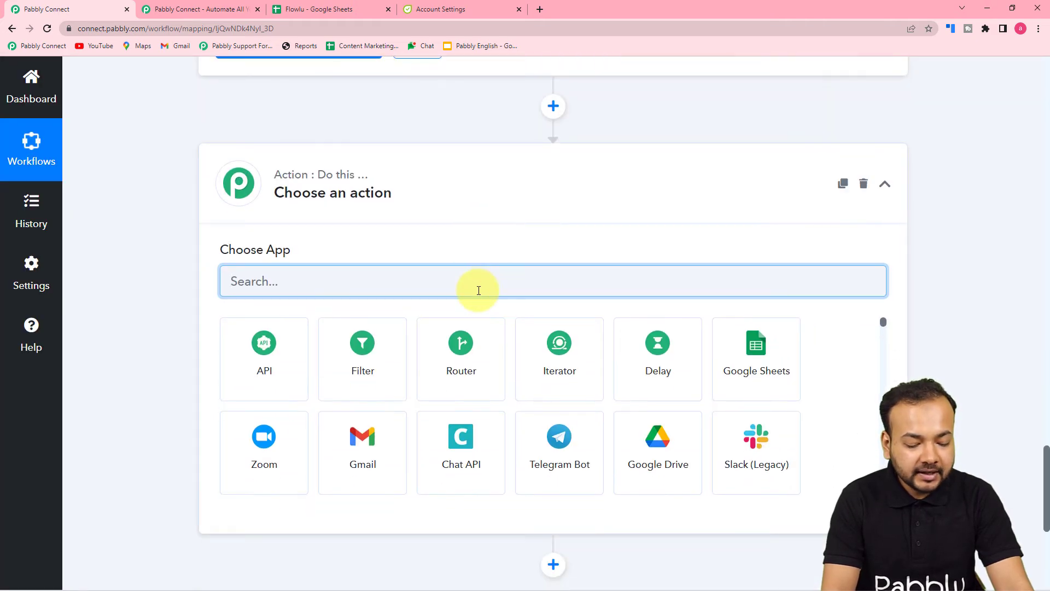
pyautogui.scroll(-1, 479, 290)
pyautogui.write('data')
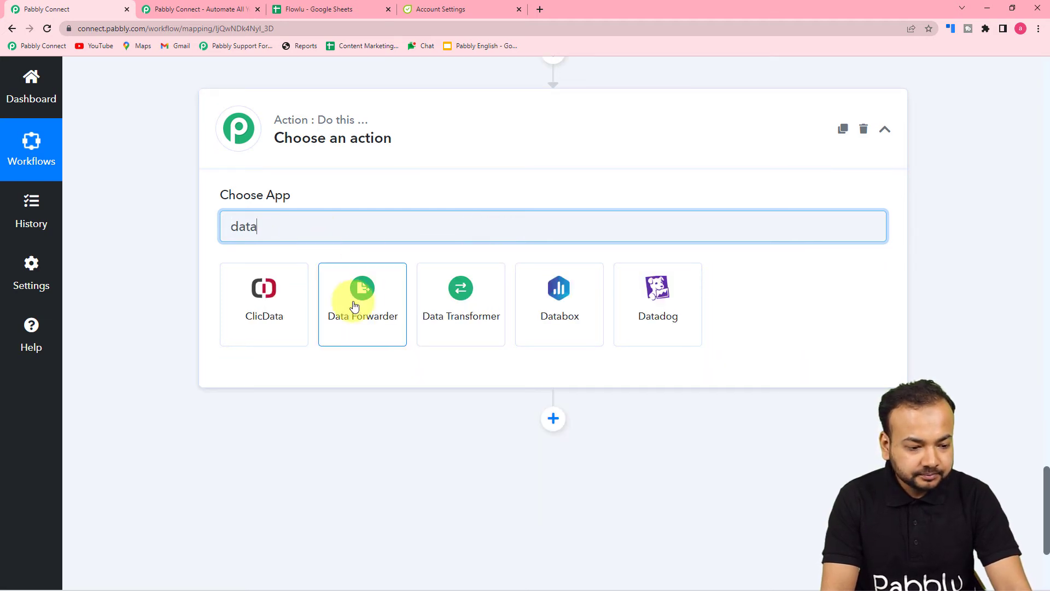
pyautogui.click(467, 309)
pyautogui.scroll(-2, 170, 228)
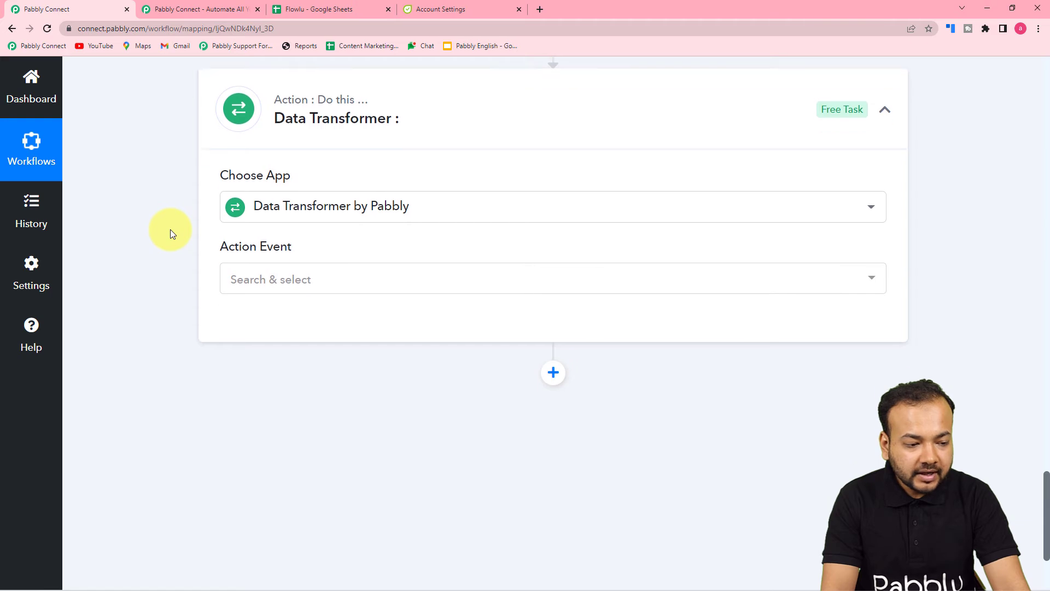
# Set the Data Transformer action event to Strip HTML Tags and connect it
pyautogui.click(293, 190)
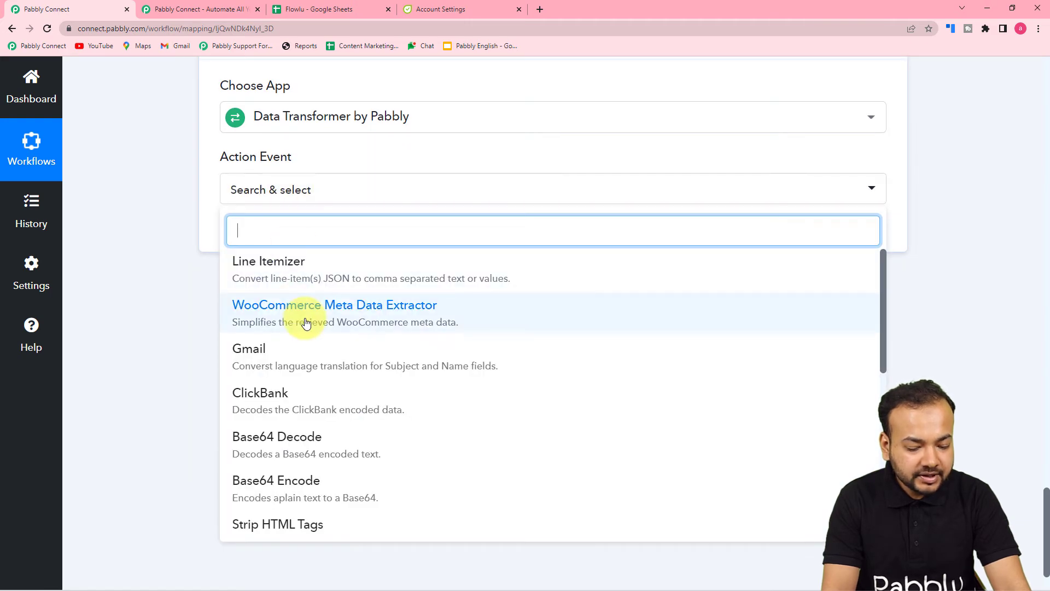
pyautogui.scroll(-2, 305, 322)
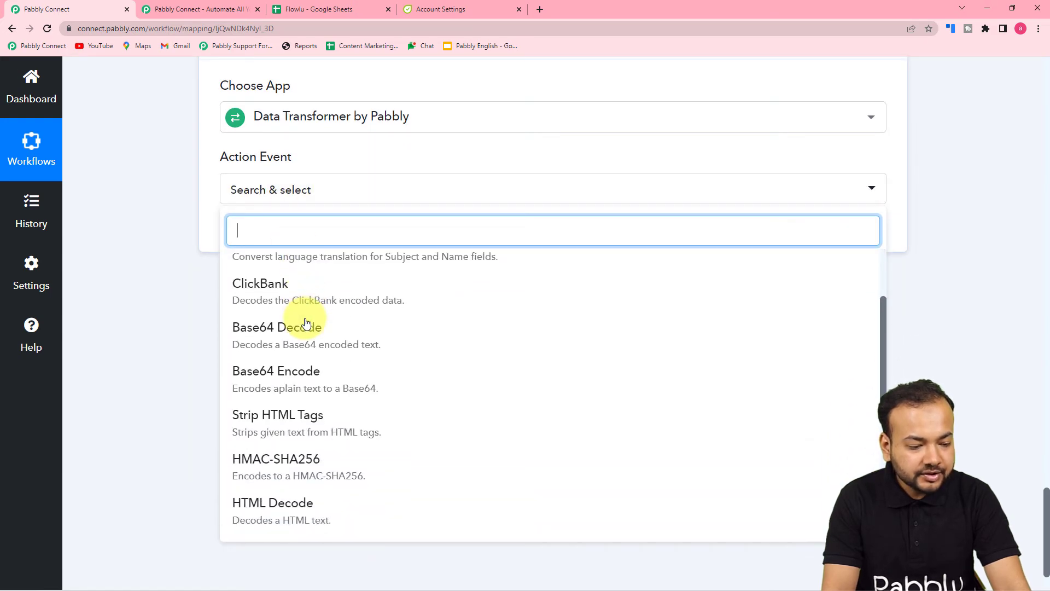
pyautogui.click(280, 422)
pyautogui.click(248, 239)
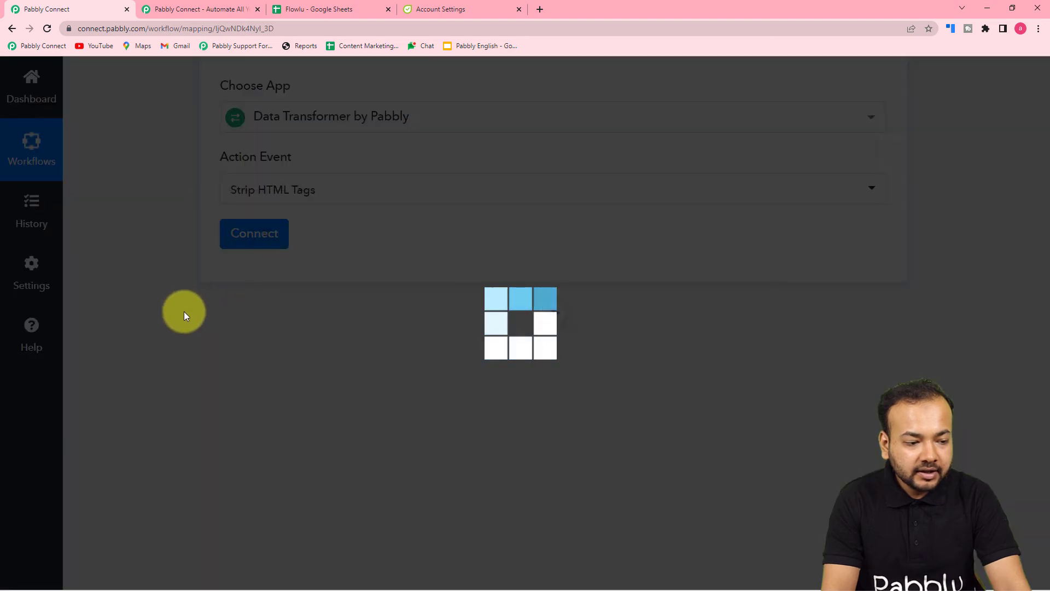
pyautogui.scroll(-2, 183, 311)
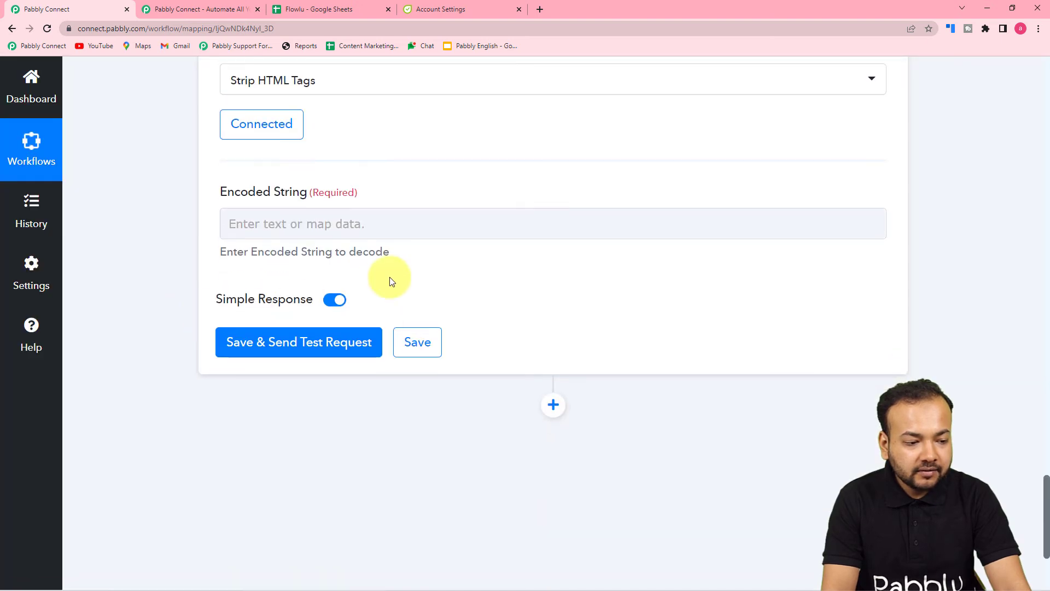
# Map the Configure Webhook step's Current Description into the Encoded String field of the Strip HTML Tags step
pyautogui.click(310, 225)
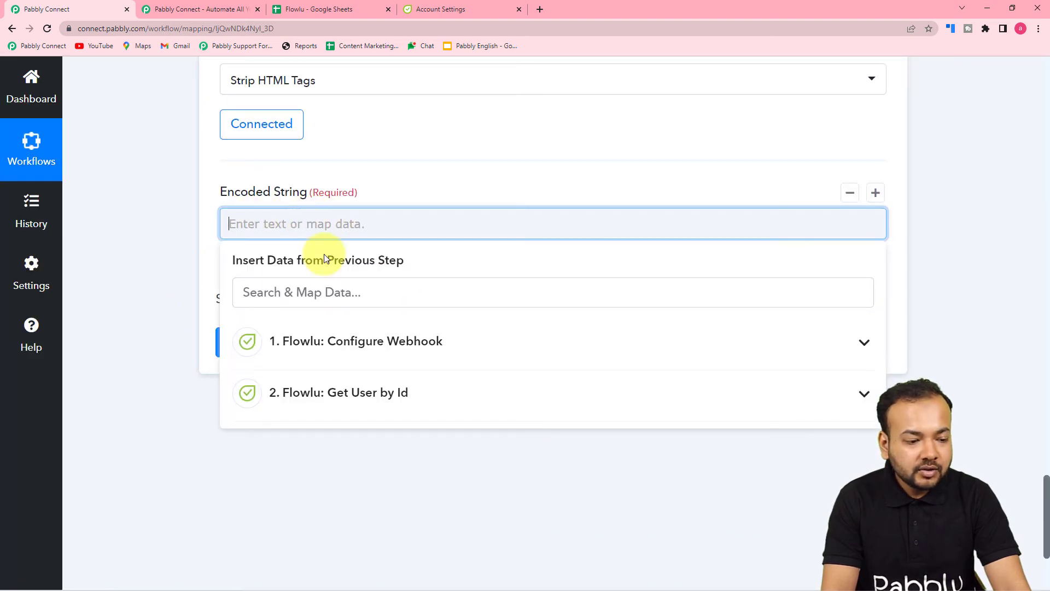
pyautogui.click(340, 339)
pyautogui.scroll(-3, 348, 395)
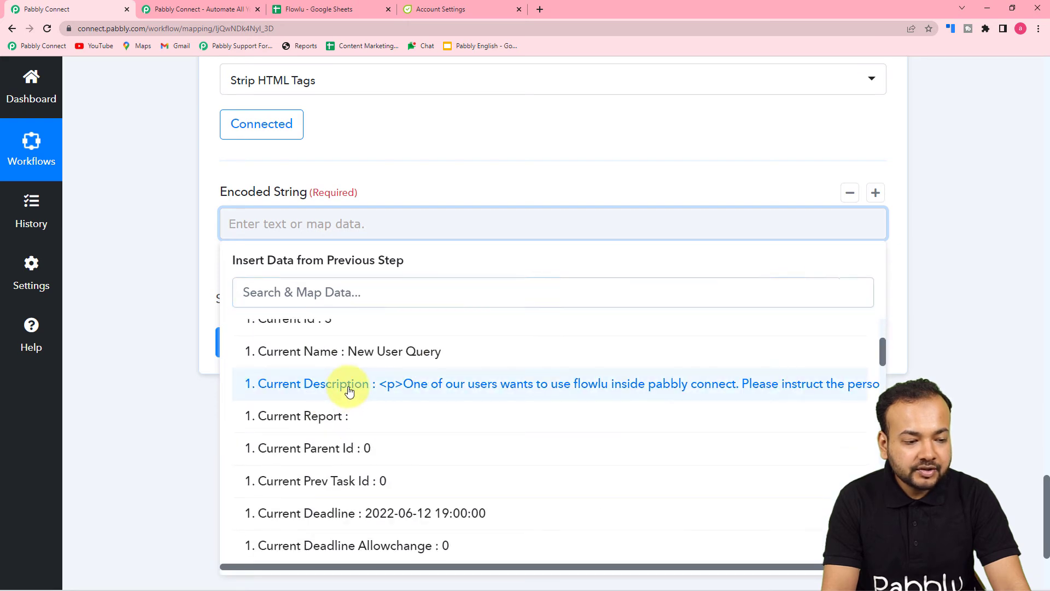
pyautogui.click(348, 395)
pyautogui.click(189, 267)
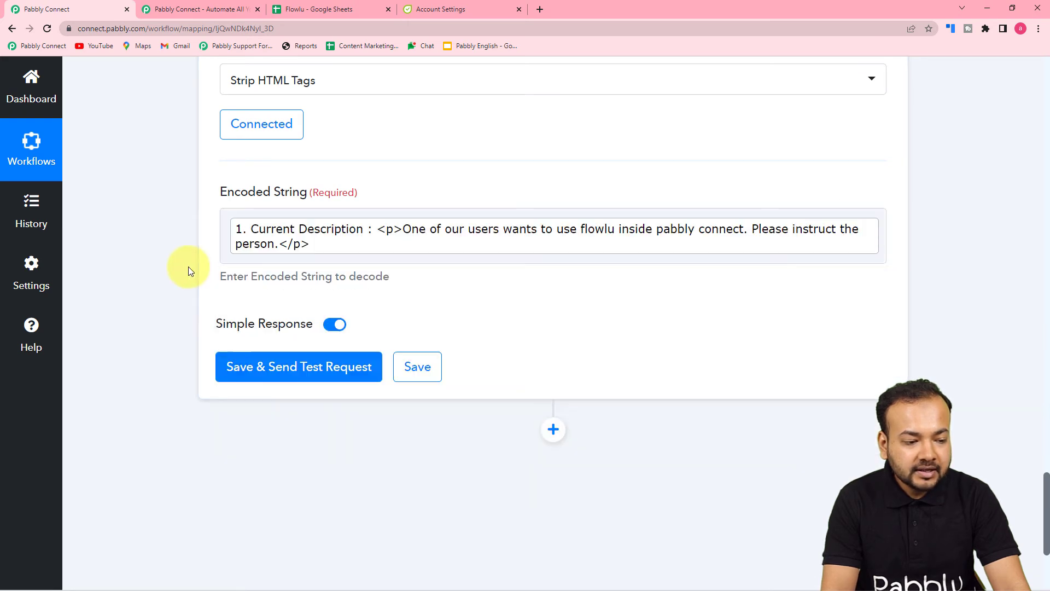
# Save the Strip HTML Tags step, send its test request, and enlarge the Result value to read the full text
pyautogui.click(251, 378)
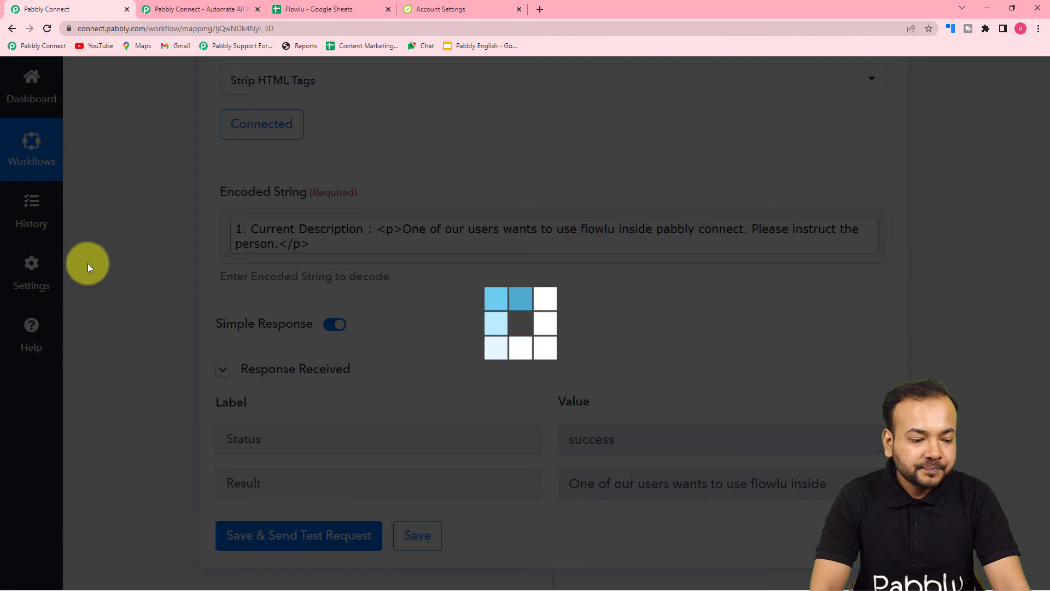
pyautogui.scroll(-2, 93, 266)
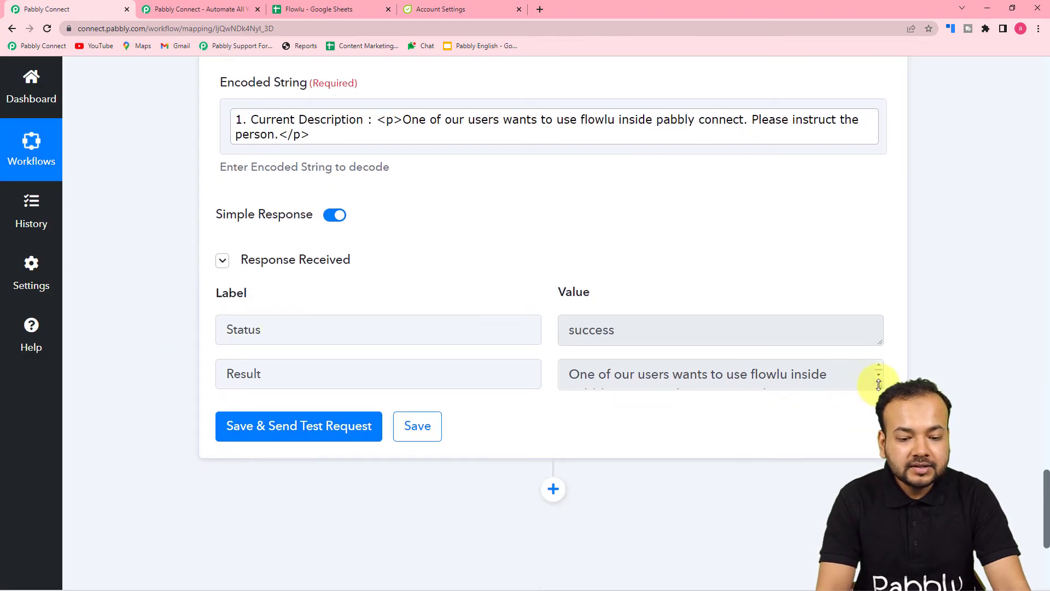
pyautogui.moveTo(879, 384); pyautogui.dragTo(879, 480)
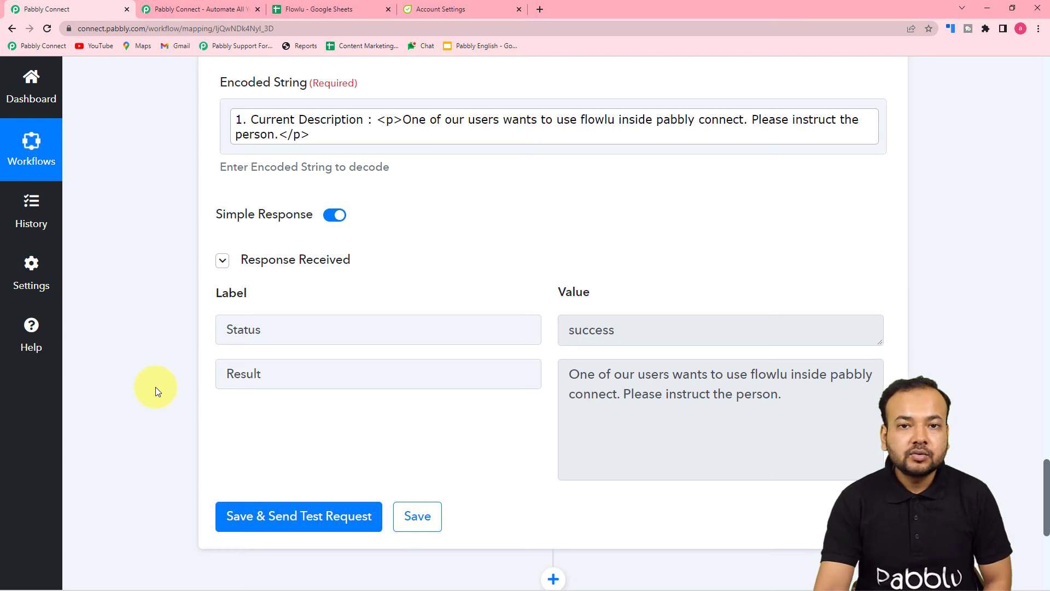
# Add a Google Sheets step after Strip HTML Tags and set its action event to Add New Row
pyautogui.scroll(-4, 139, 380)
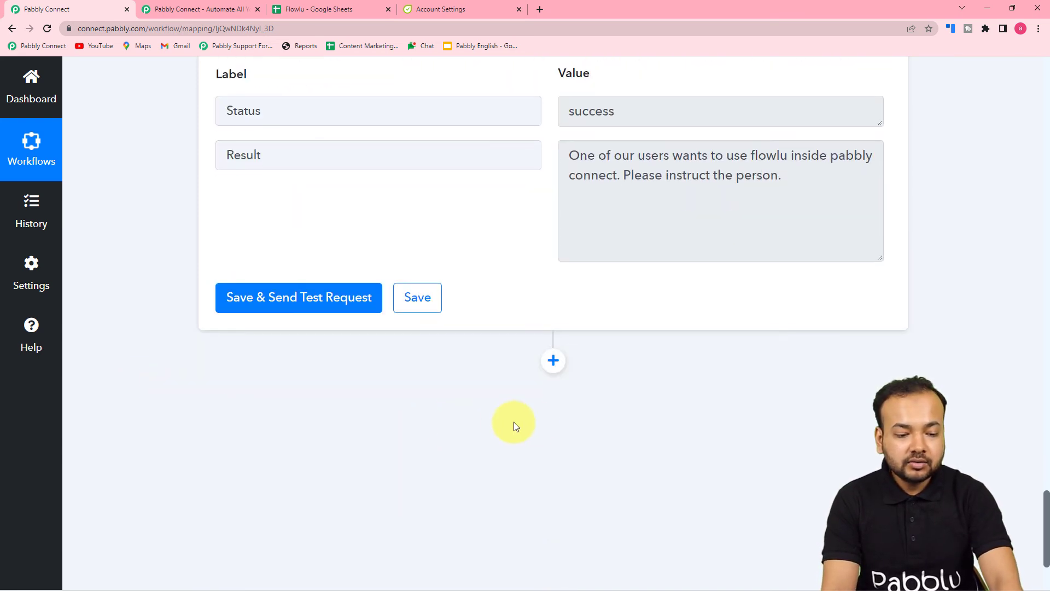
pyautogui.click(553, 361)
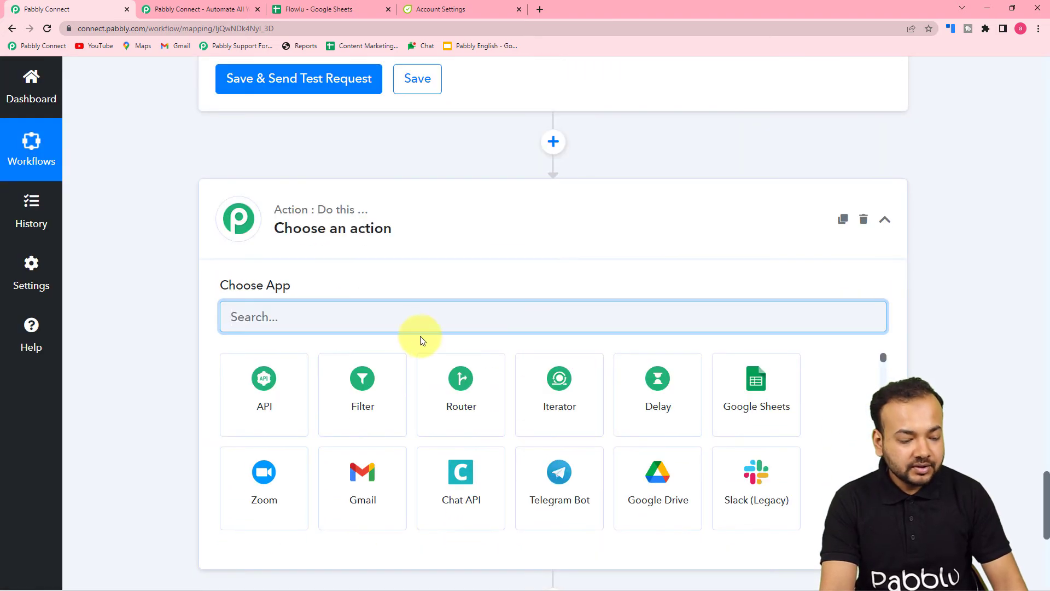
pyautogui.write('g')
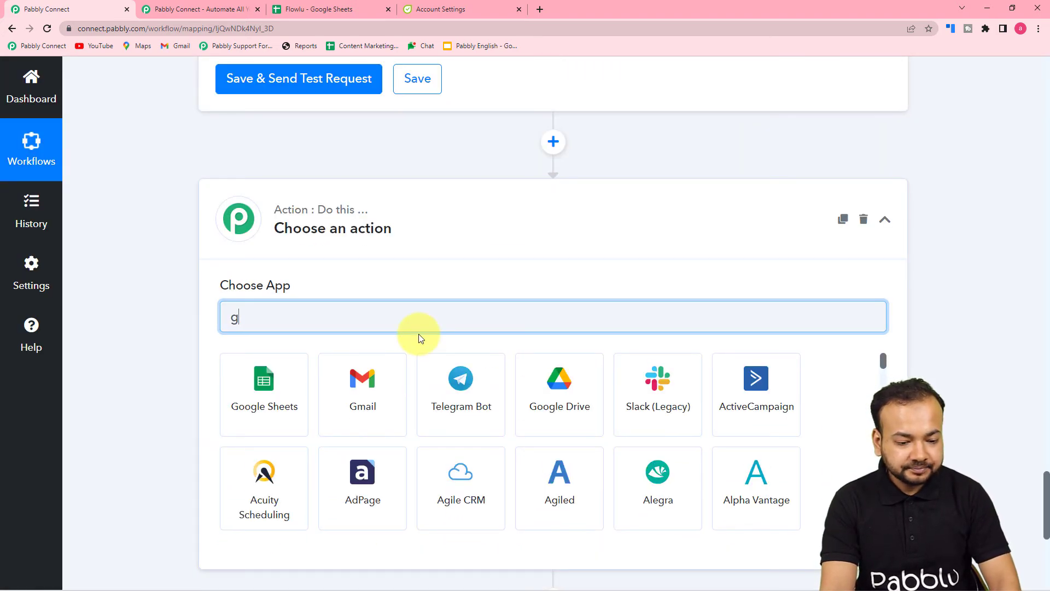
pyautogui.write('oo')
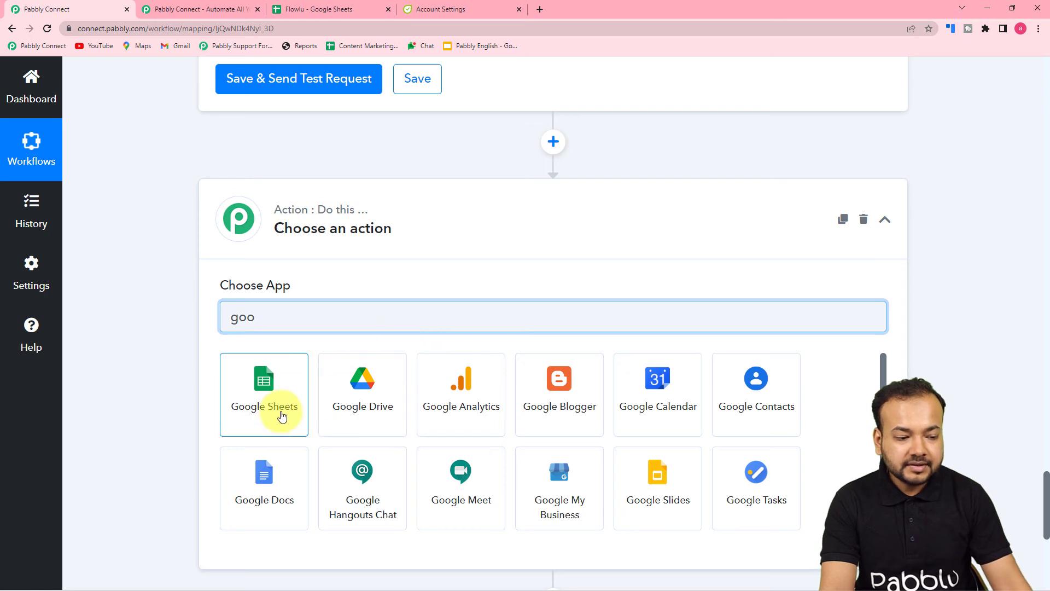
pyautogui.click(282, 416)
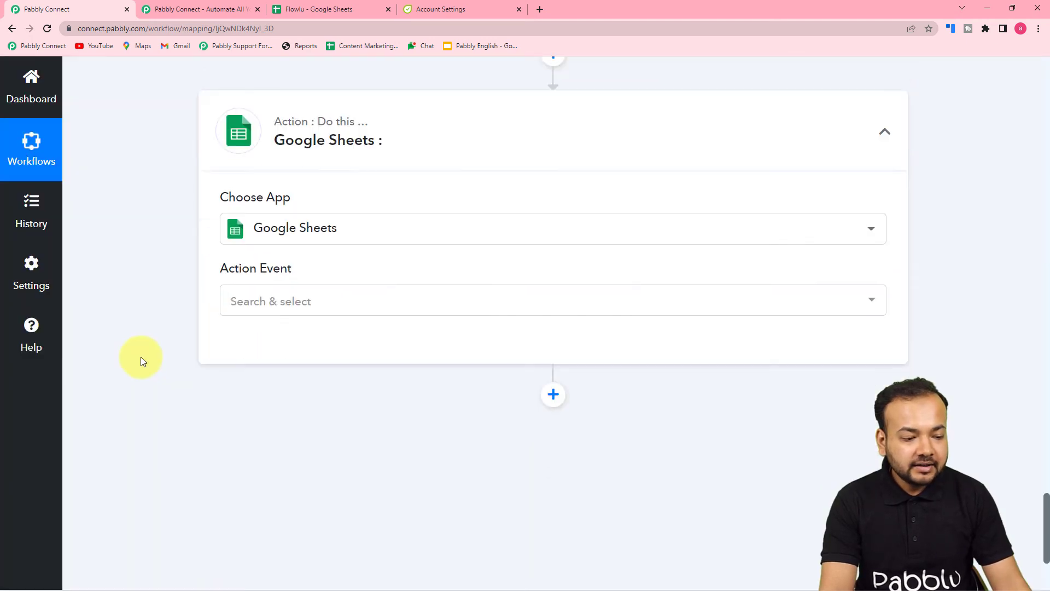
pyautogui.click(279, 280)
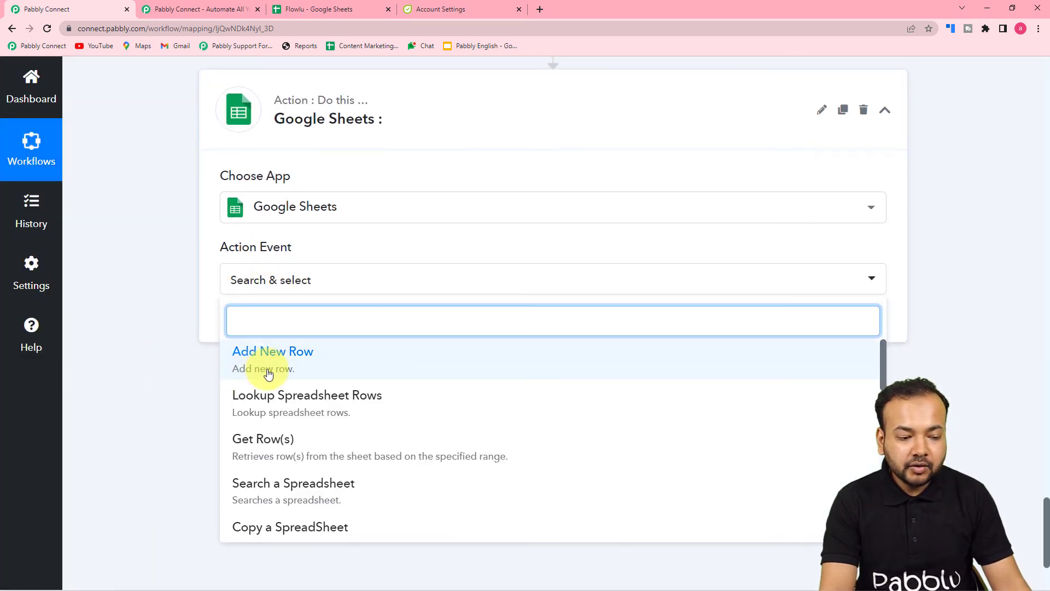
pyautogui.click(268, 373)
# Connect Google Sheets through a new connection, choosing the Google account that holds the Flowlu sheet and approving the access request
pyautogui.click(253, 324)
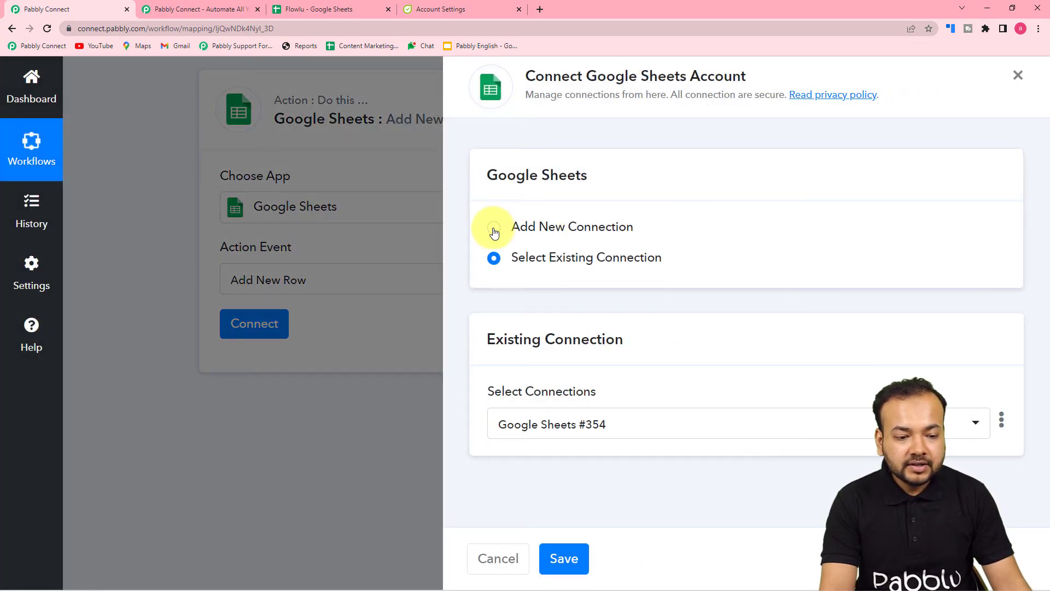
pyautogui.click(494, 229)
pyautogui.click(540, 402)
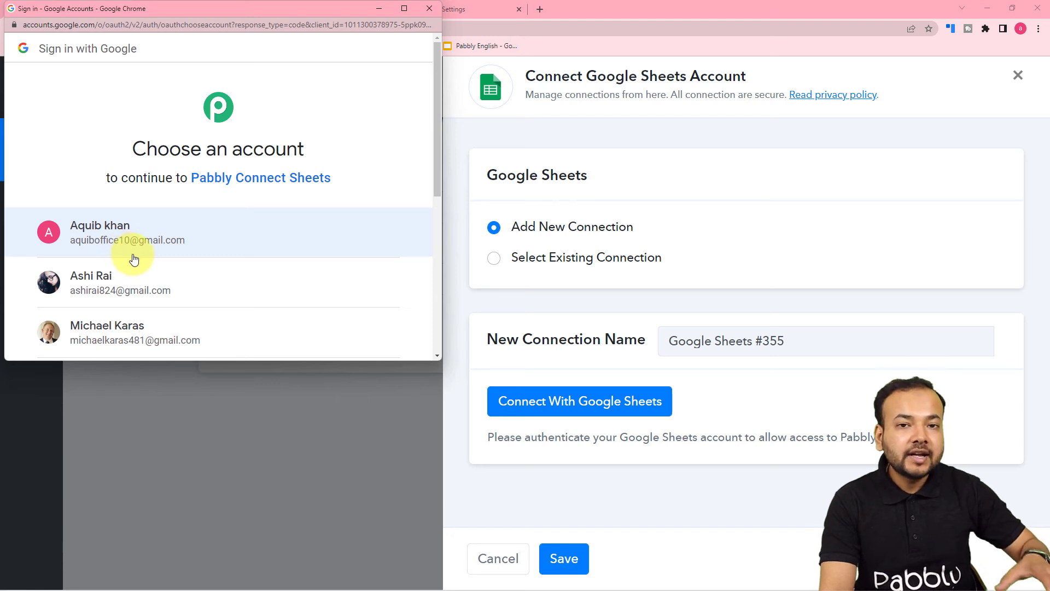
pyautogui.click(110, 287)
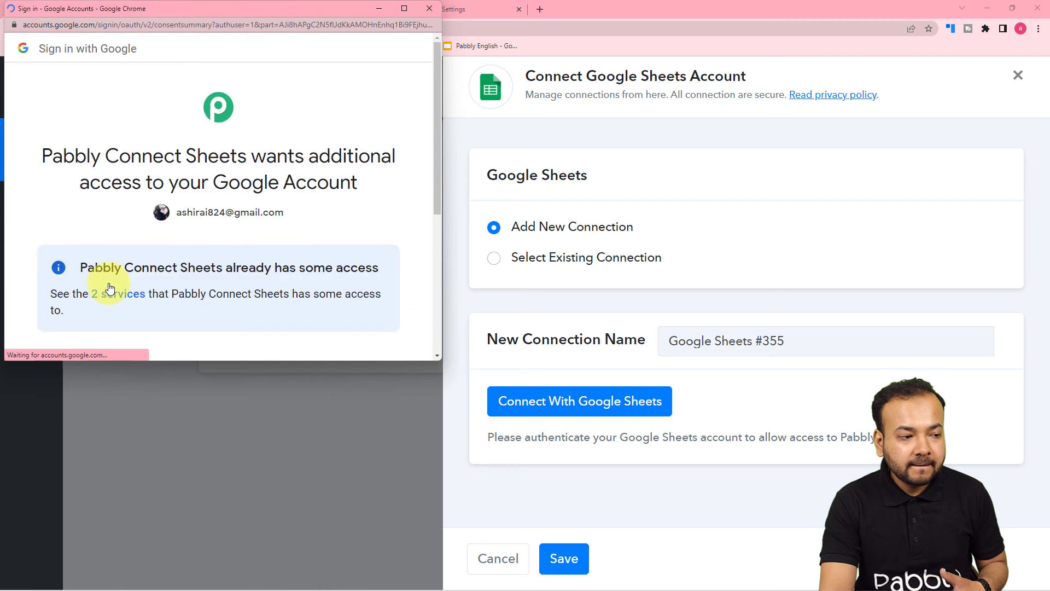
pyautogui.scroll(-1, 110, 288)
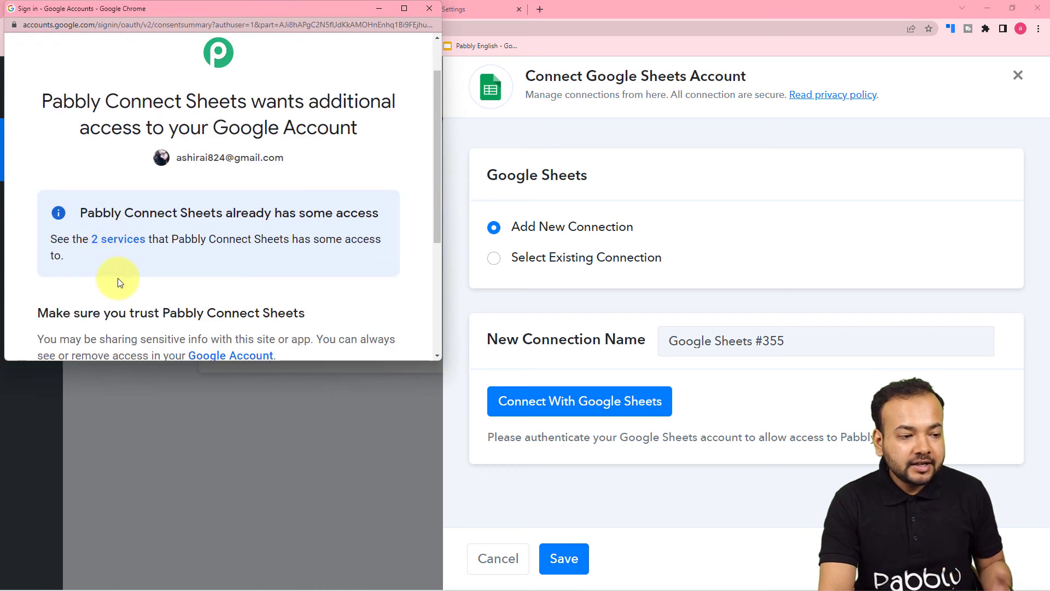
pyautogui.scroll(-3, 145, 197)
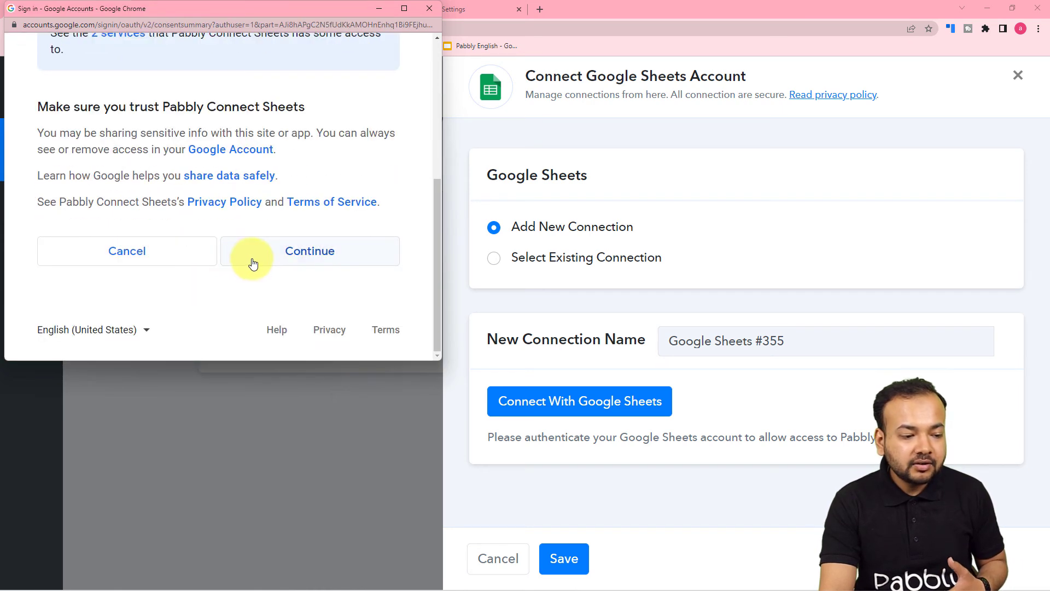
pyautogui.click(257, 271)
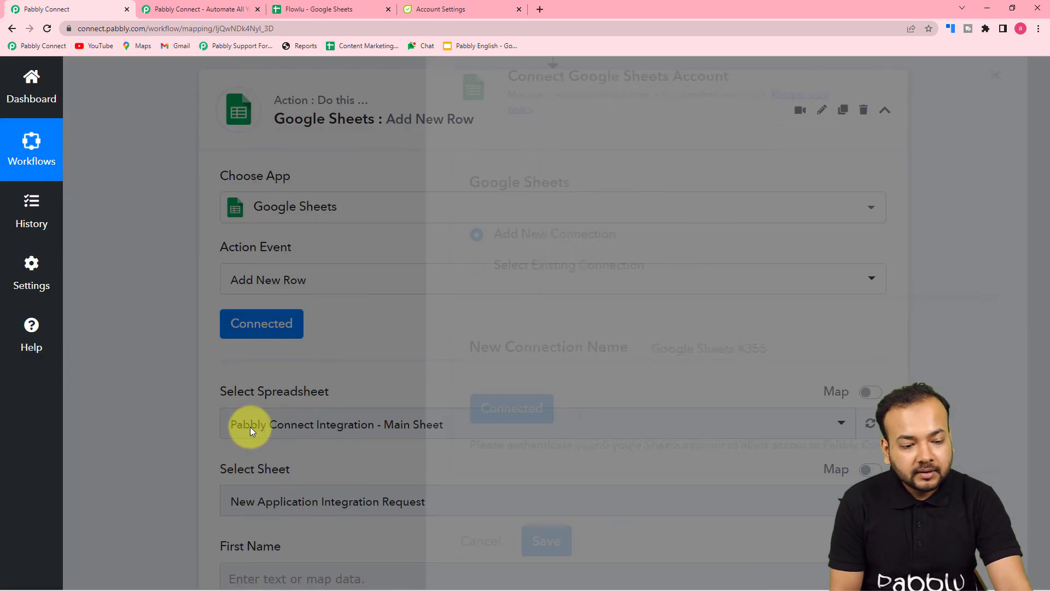
# Check the spreadsheet's name in Google Sheets and select Flowlu as the spreadsheet in Pabbly Connect's Add New Row step
pyautogui.scroll(-2, 253, 402)
pyautogui.scroll(-2, 135, 321)
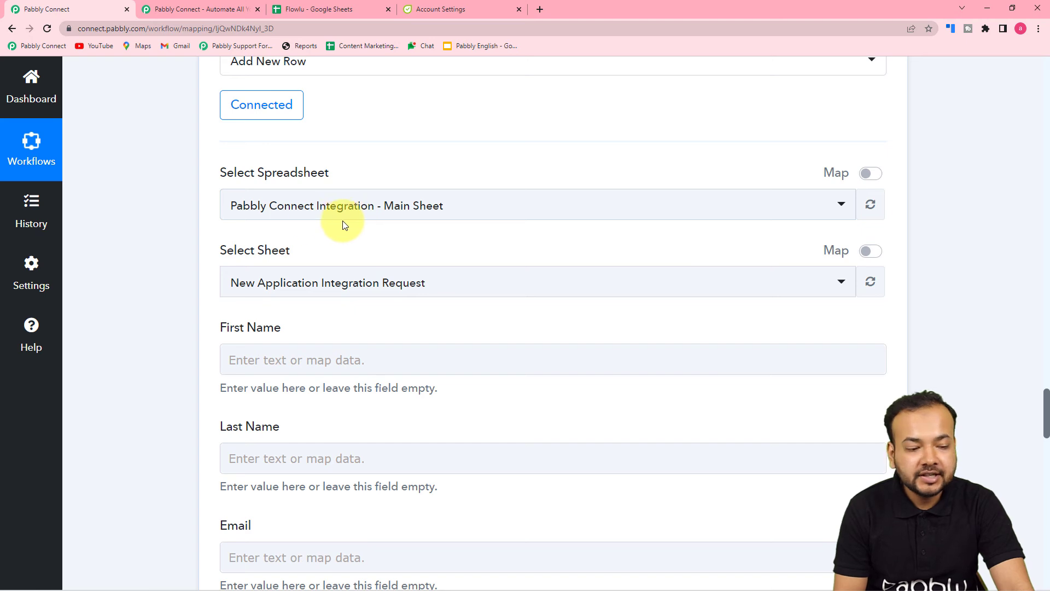
pyautogui.click(326, 13)
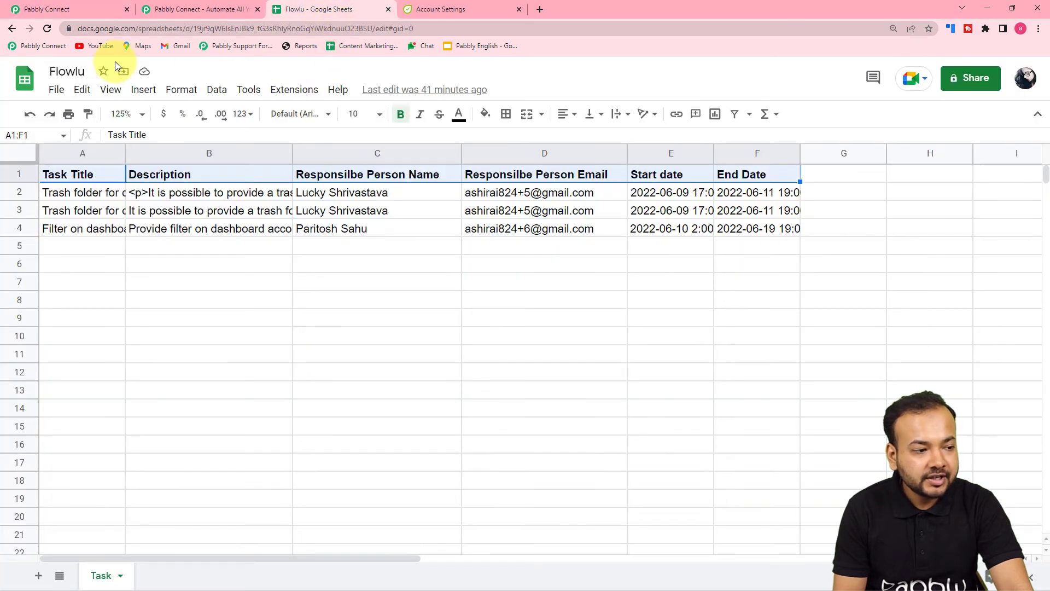
pyautogui.click(84, 6)
pyautogui.click(262, 213)
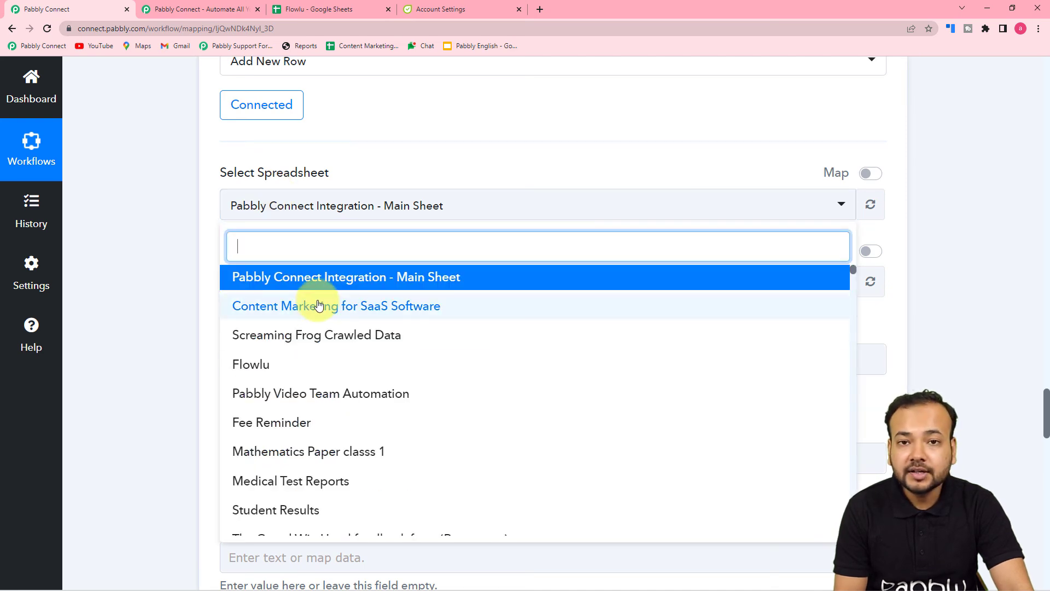
pyautogui.scroll(-3, 312, 304)
pyautogui.scroll(3, 317, 306)
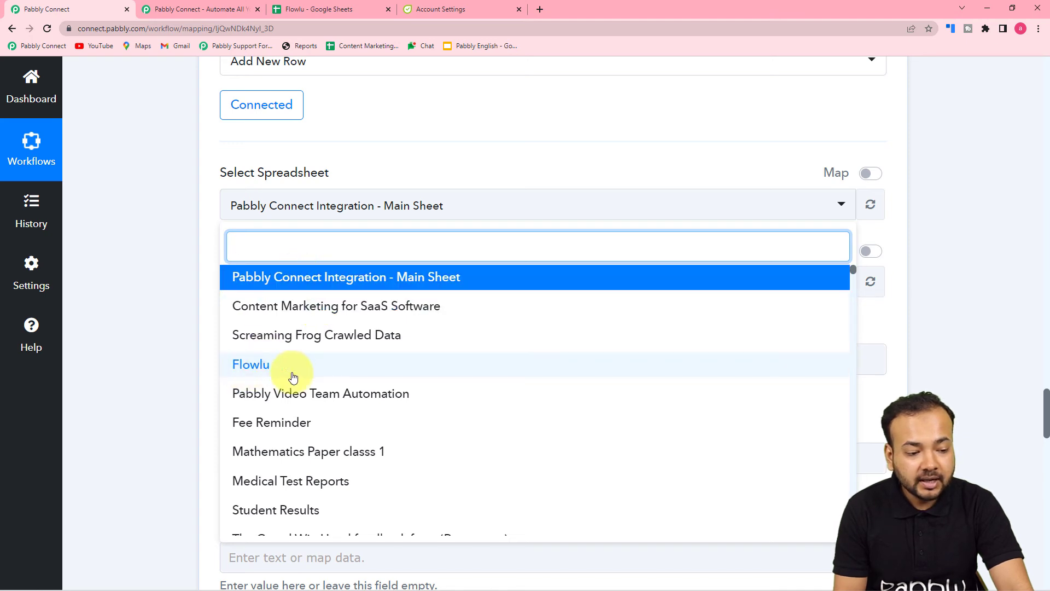
pyautogui.click(266, 370)
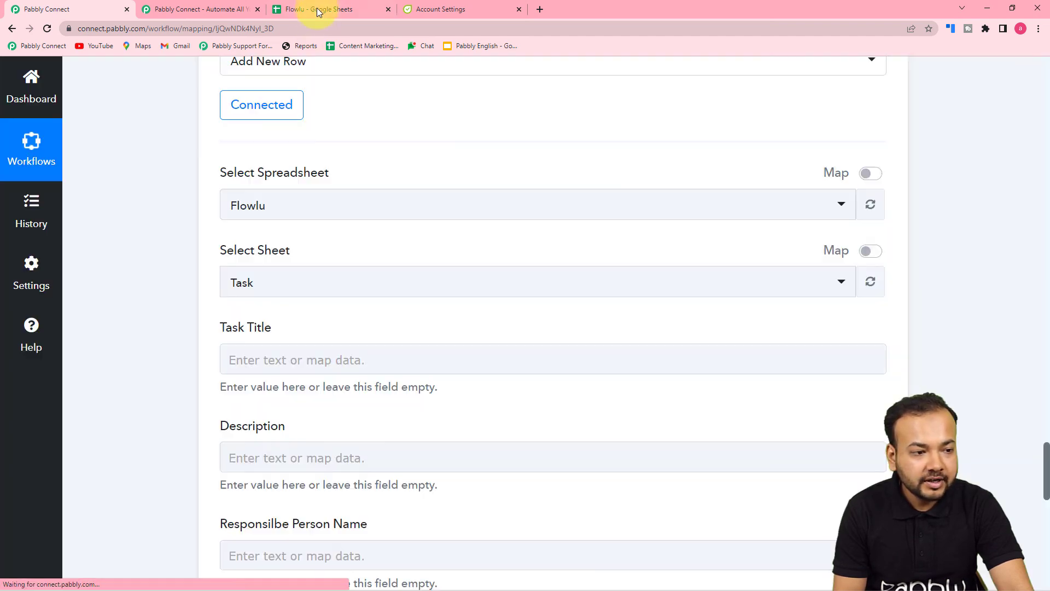
# Compare the Flowlu spreadsheet's Task tab and column headings in Google Sheets with the Add New Row fields in Pabbly Connect
pyautogui.click(315, 9)
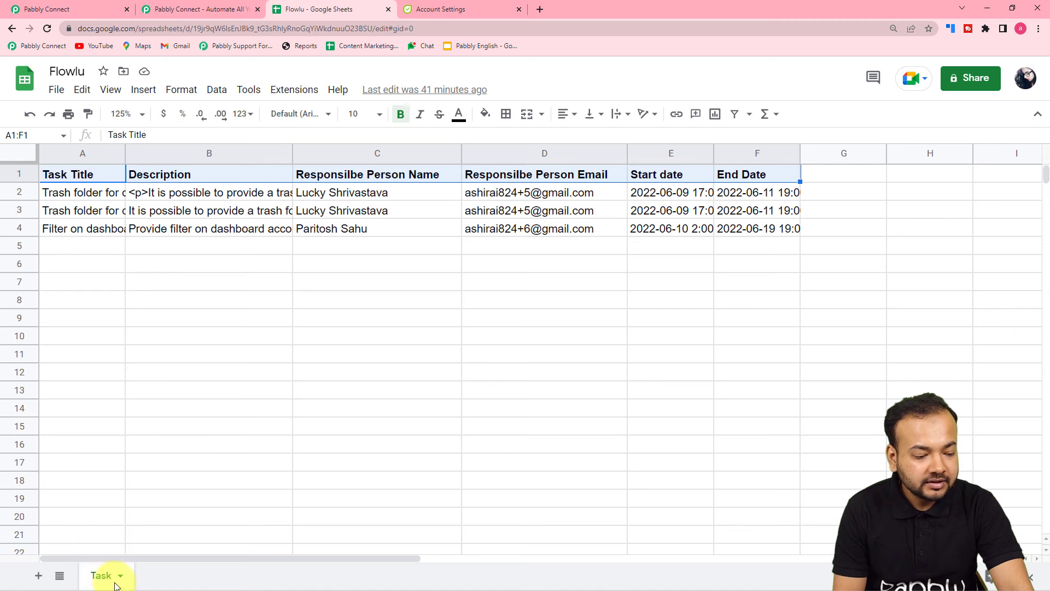
pyautogui.click(65, 8)
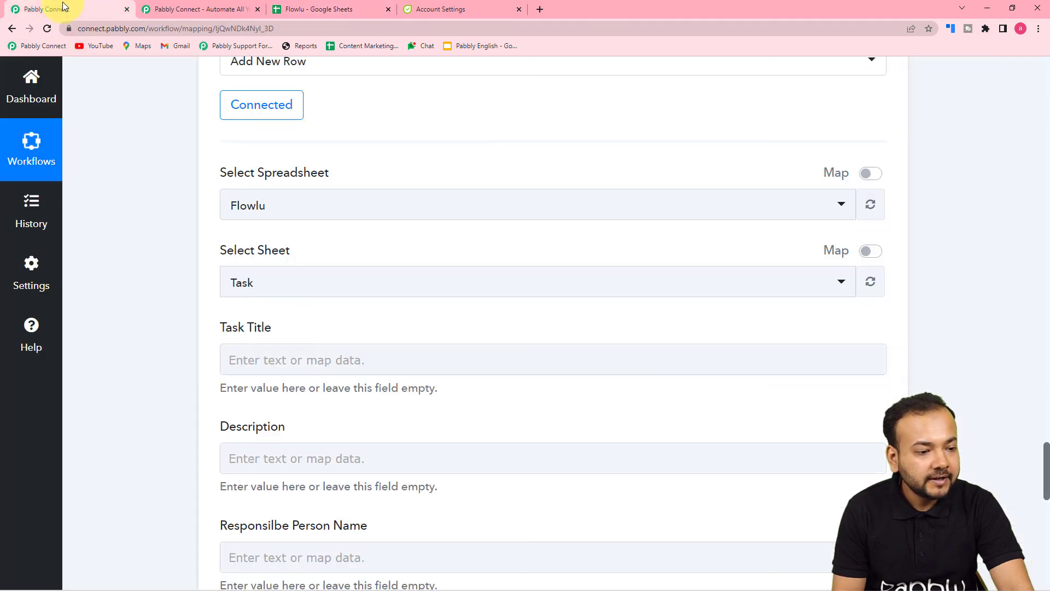
pyautogui.scroll(-1, 140, 243)
pyautogui.scroll(-2, 237, 183)
pyautogui.scroll(-2, 330, 192)
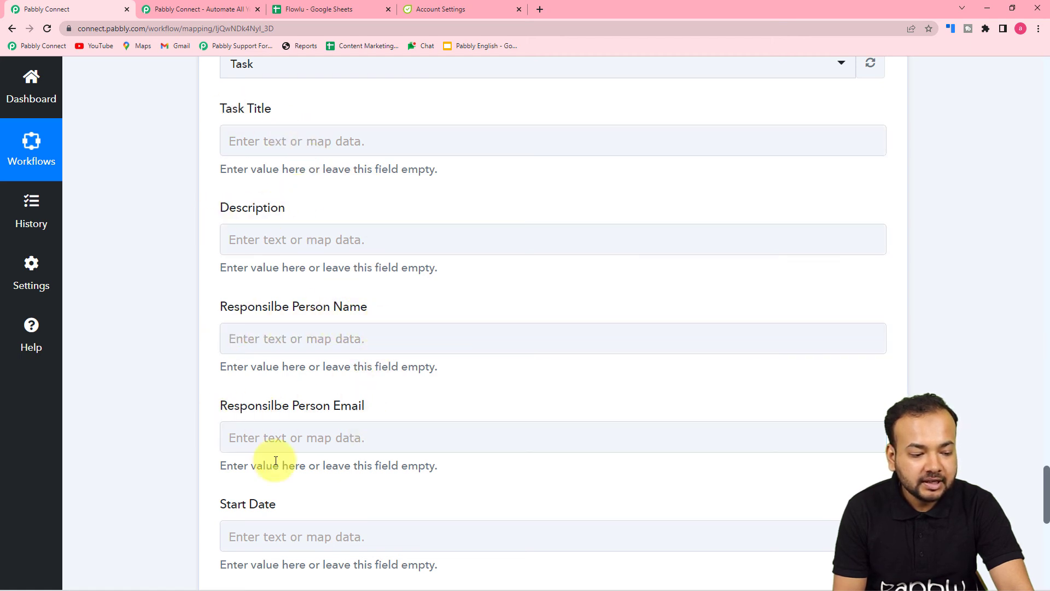
pyautogui.scroll(-2, 277, 458)
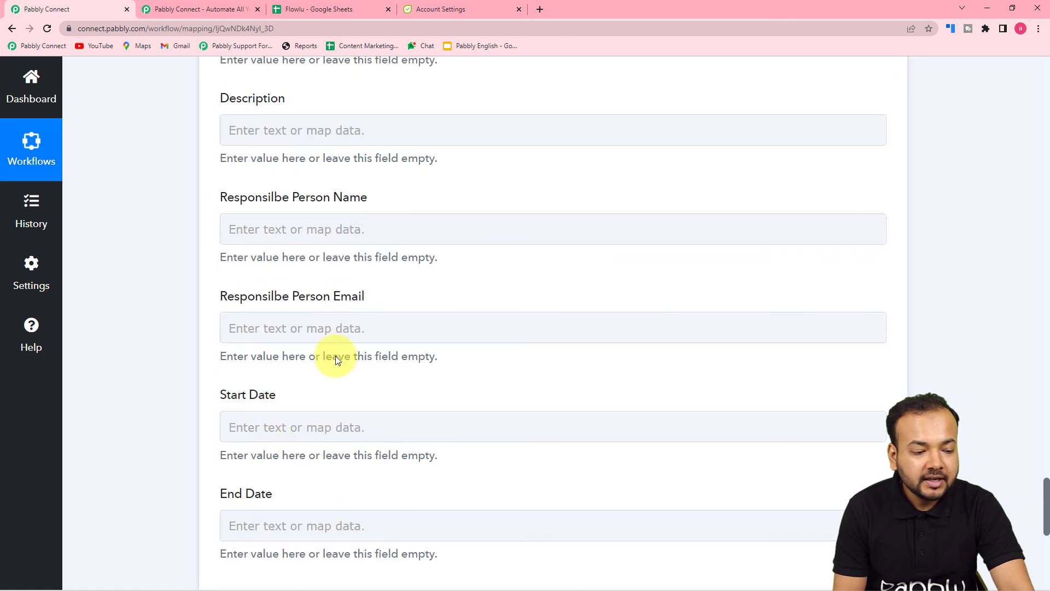
pyautogui.click(299, 6)
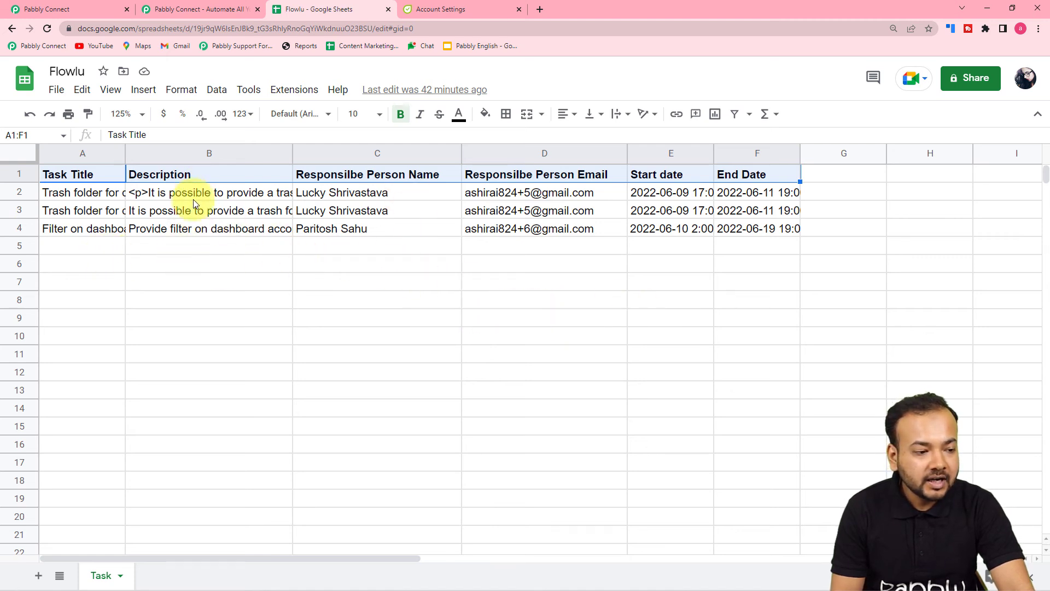
pyautogui.moveTo(127, 150); pyautogui.dragTo(160, 154)
pyautogui.click(66, 9)
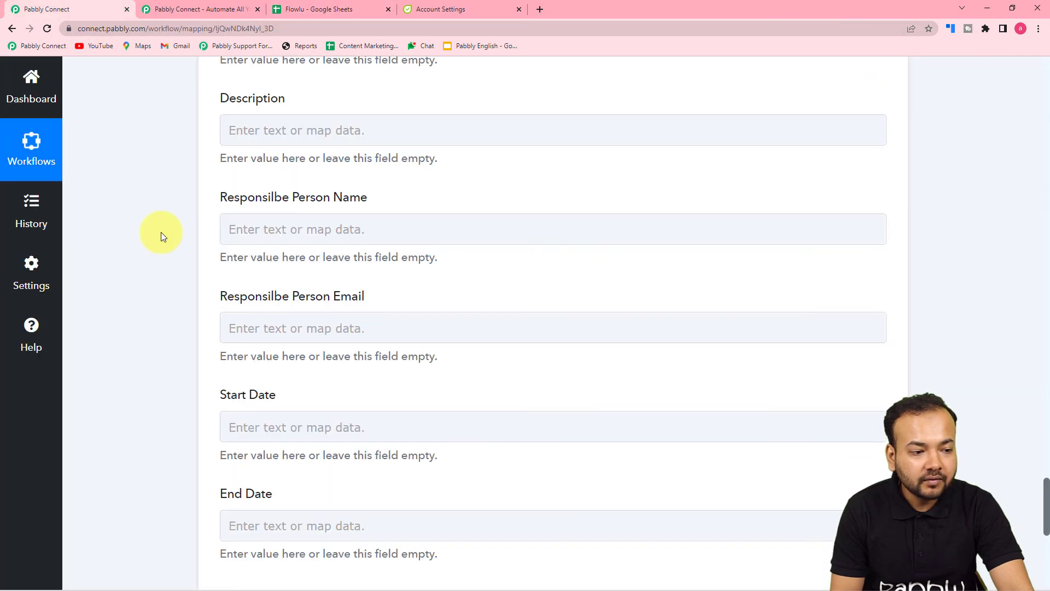
# Map the Add New Row step's Task Title to Current Name from the Flowlu Configure Webhook data
pyautogui.scroll(4, 160, 236)
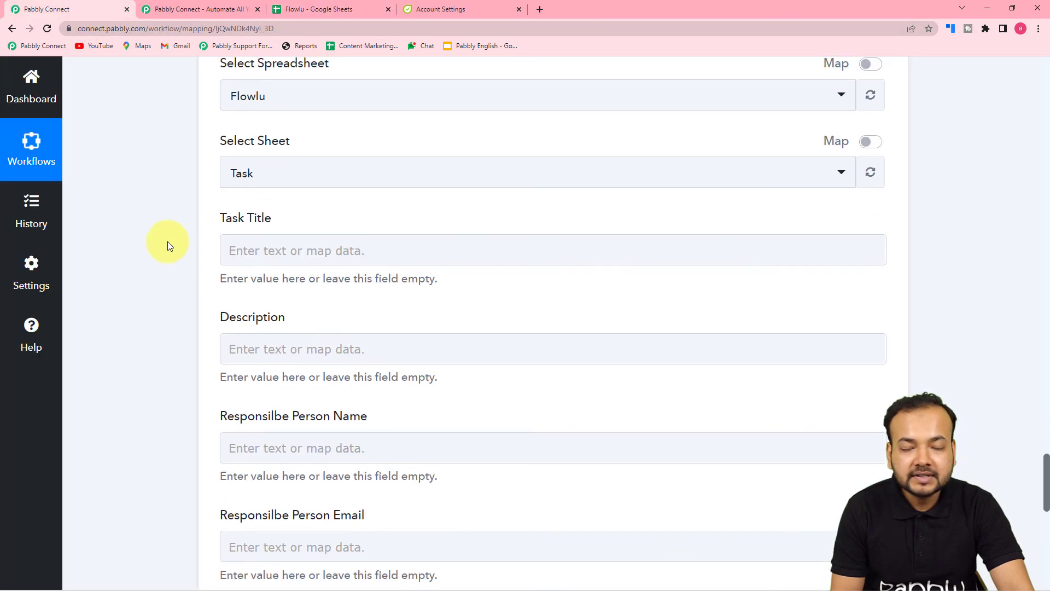
pyautogui.scroll(9, 167, 241)
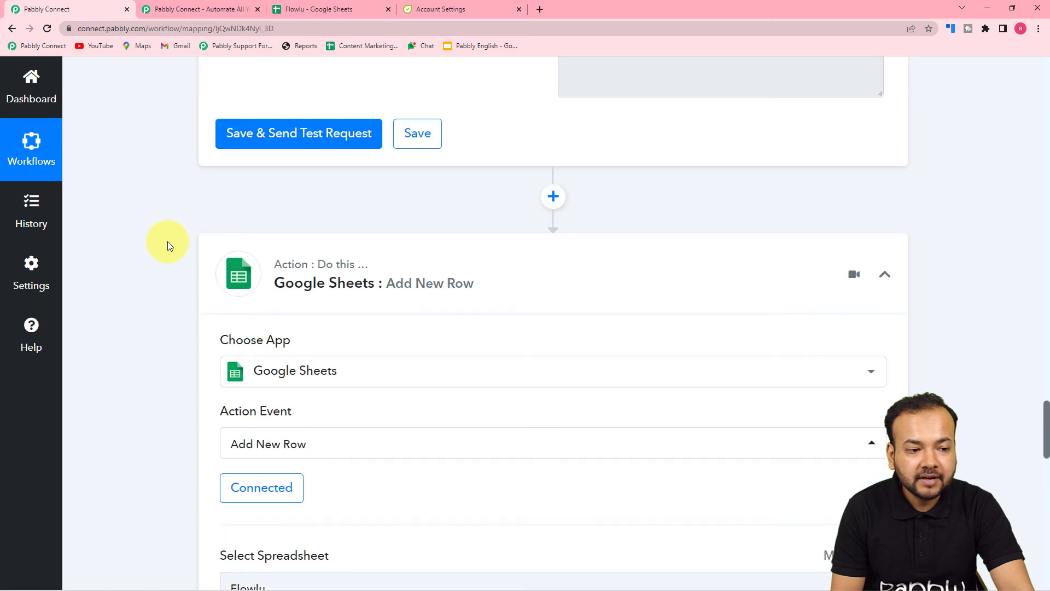
pyautogui.scroll(15, 167, 242)
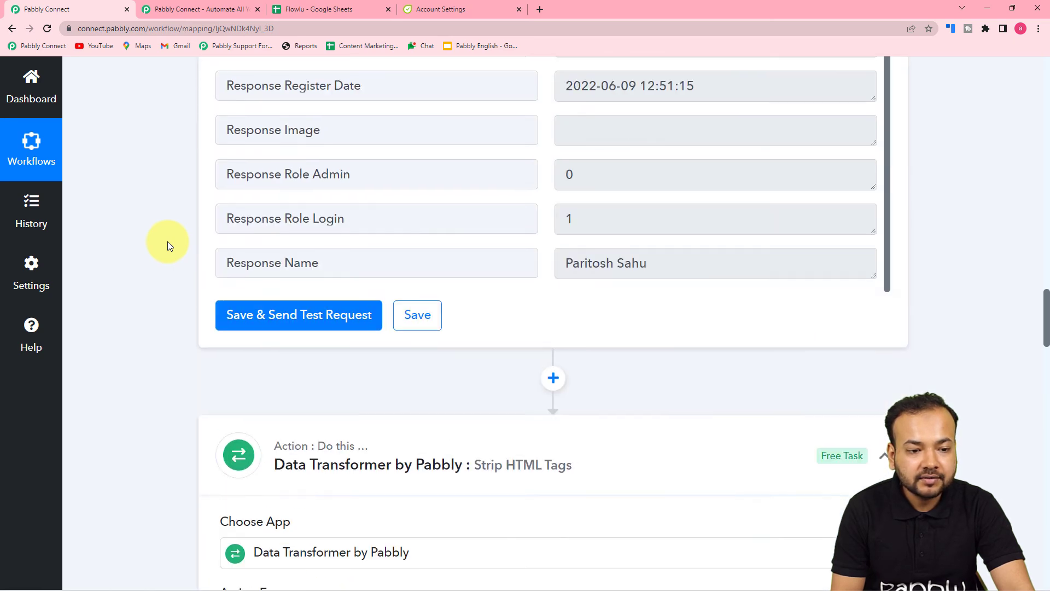
pyautogui.scroll(-5, 168, 241)
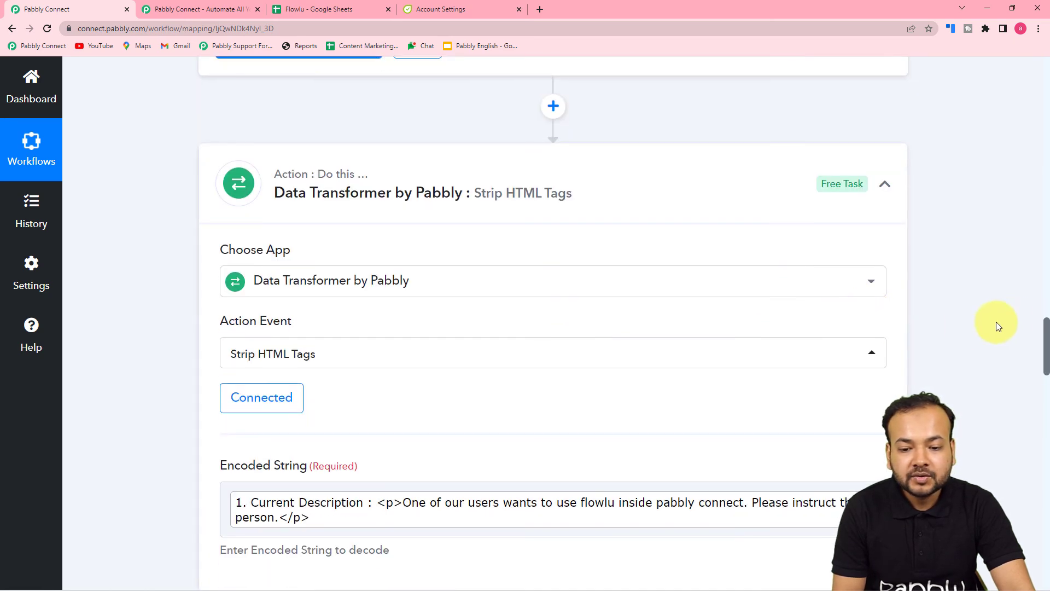
pyautogui.moveTo(1047, 331); pyautogui.dragTo(1033, 469)
pyautogui.click(355, 241)
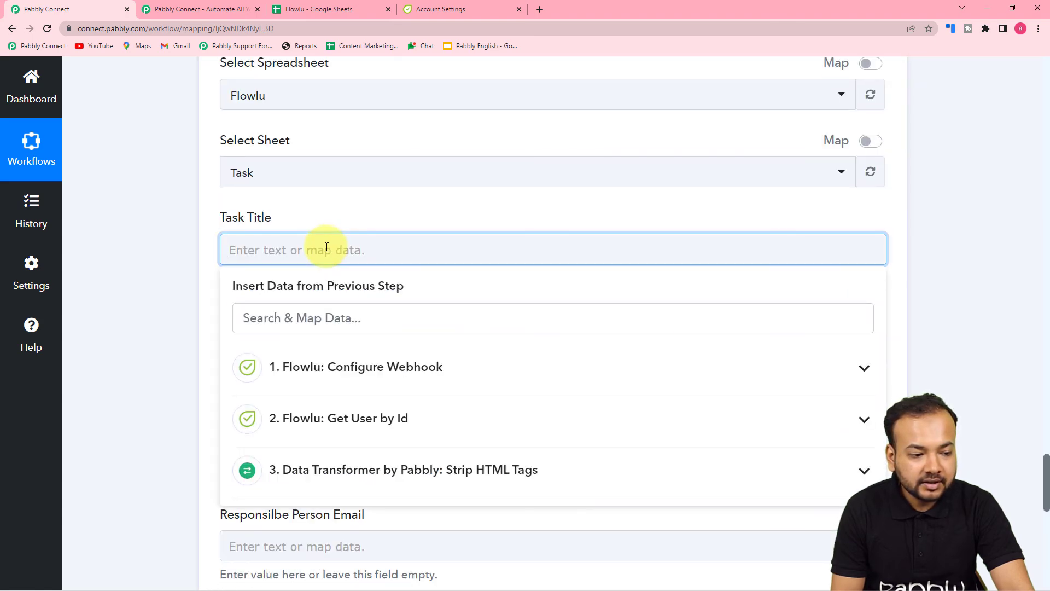
pyautogui.scroll(-2, 327, 246)
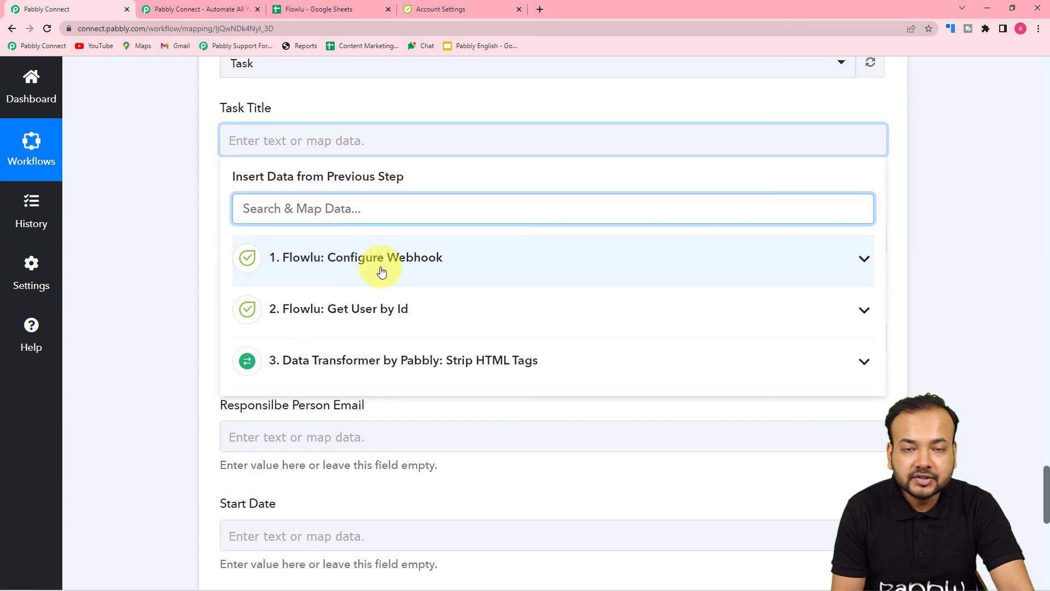
pyautogui.click(381, 272)
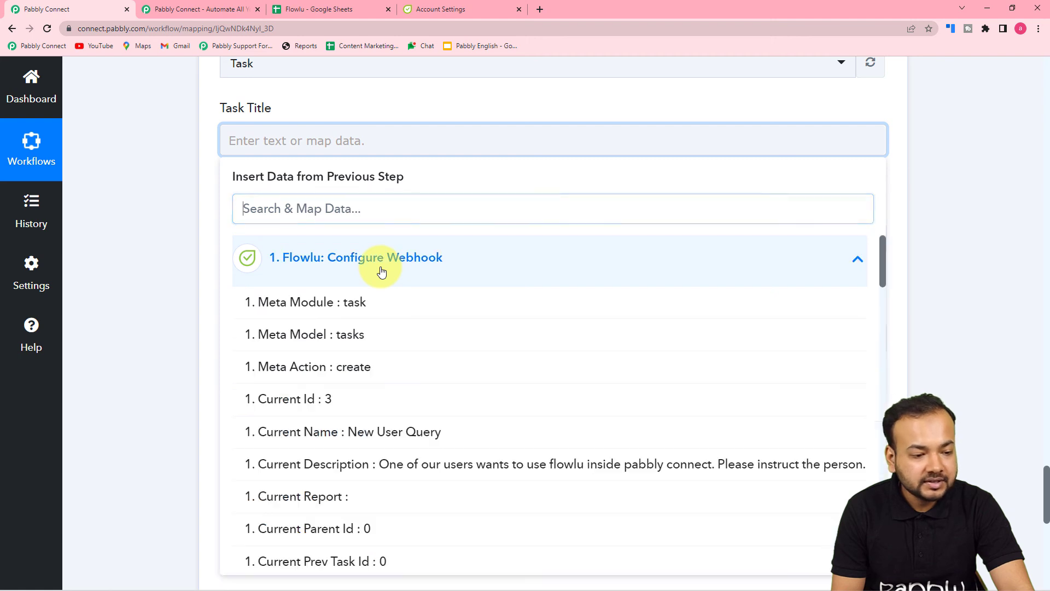
pyautogui.click(344, 434)
pyautogui.click(177, 242)
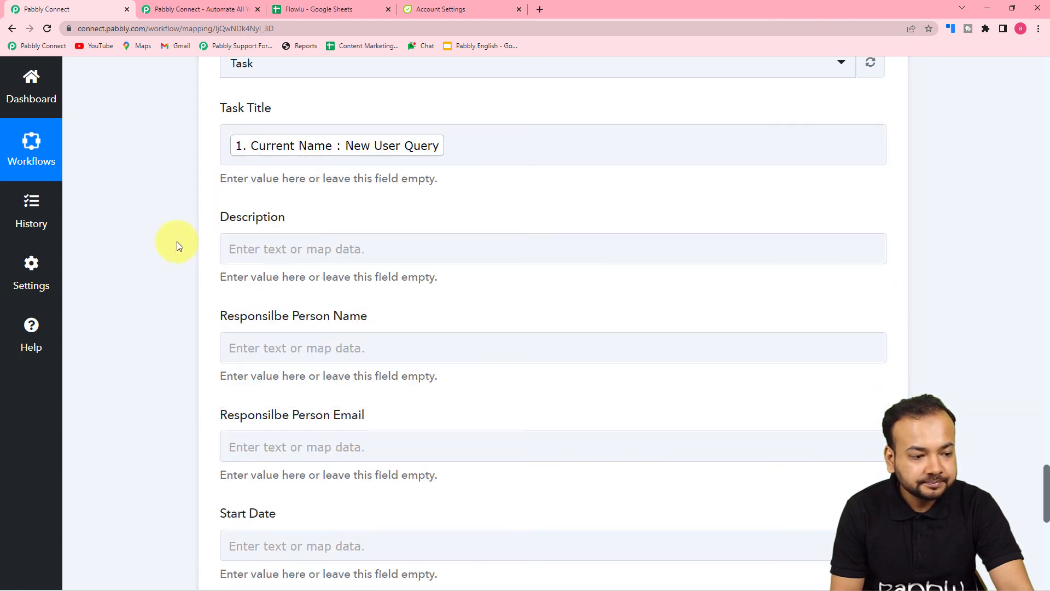
# Map the Description field to Result from the Strip HTML Tags step
pyautogui.scroll(-2, 341, 147)
pyautogui.click(340, 138)
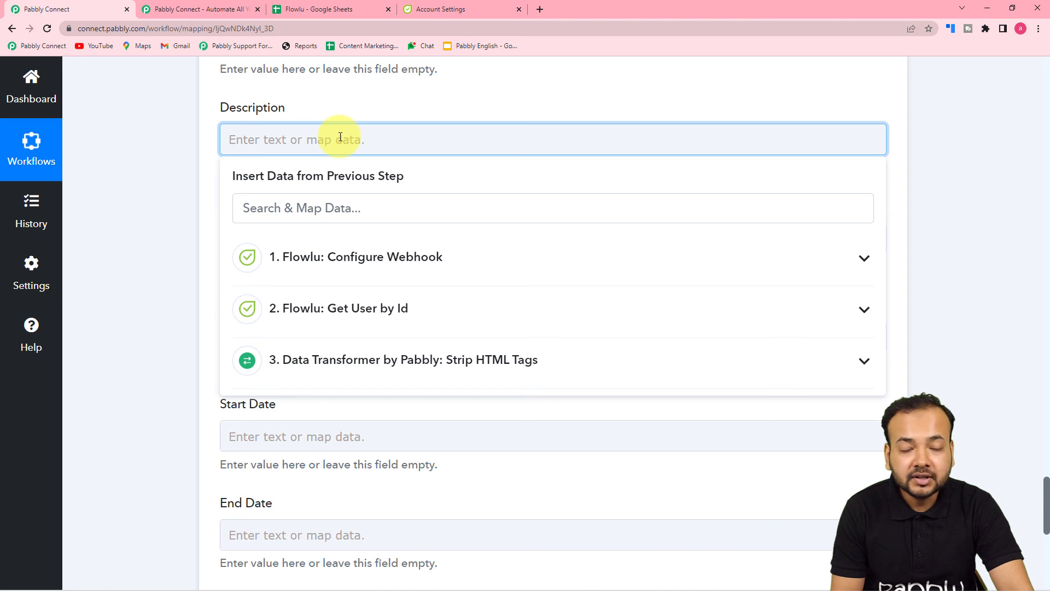
pyautogui.click(363, 366)
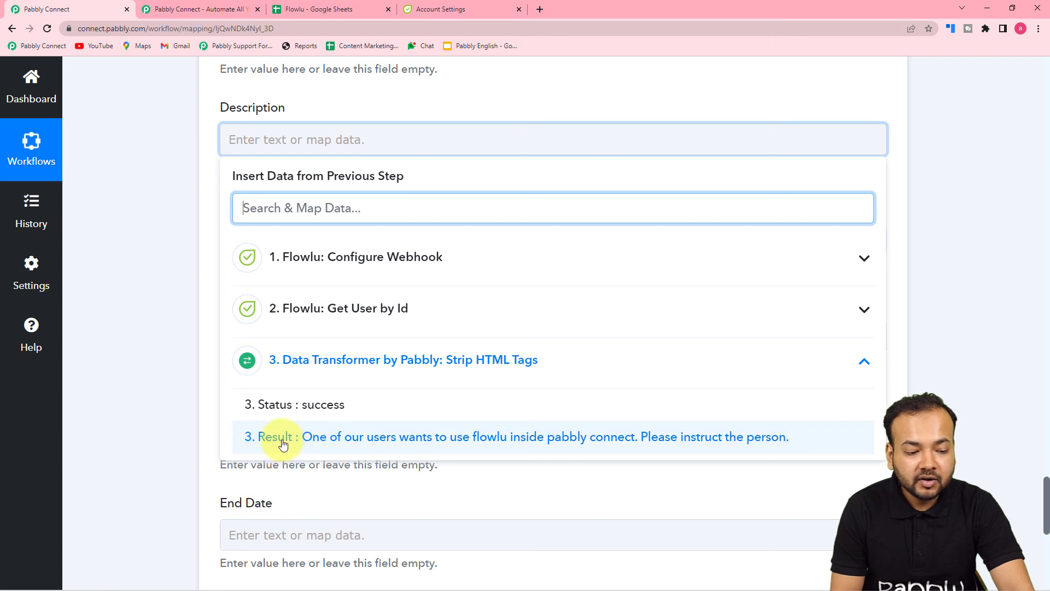
pyautogui.click(422, 438)
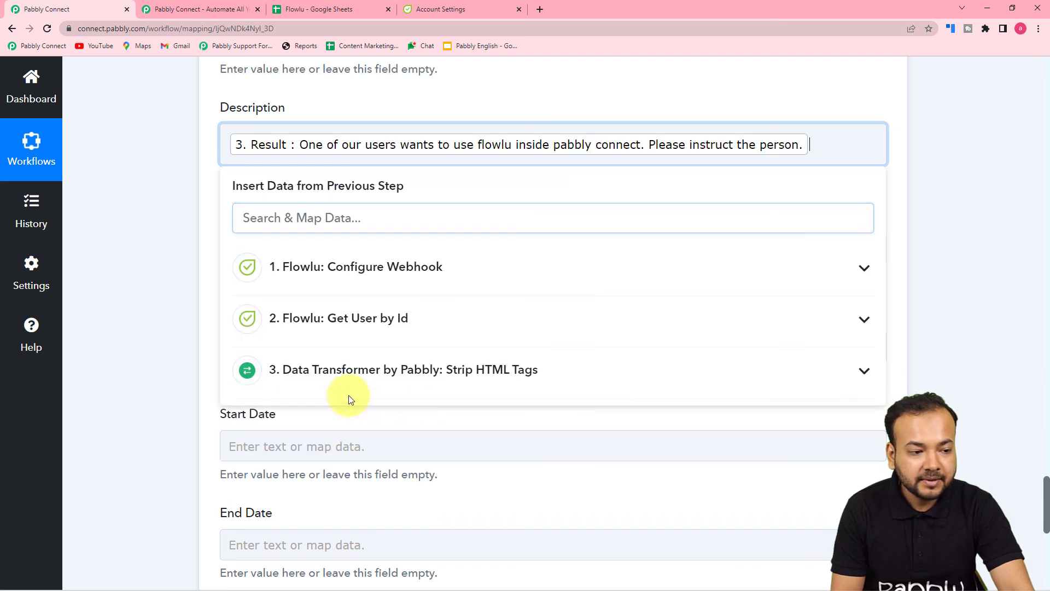
pyautogui.click(175, 228)
# Map the responsible person's name field to Response Name from the Flowlu Get User by Id step
pyautogui.scroll(-2, 176, 228)
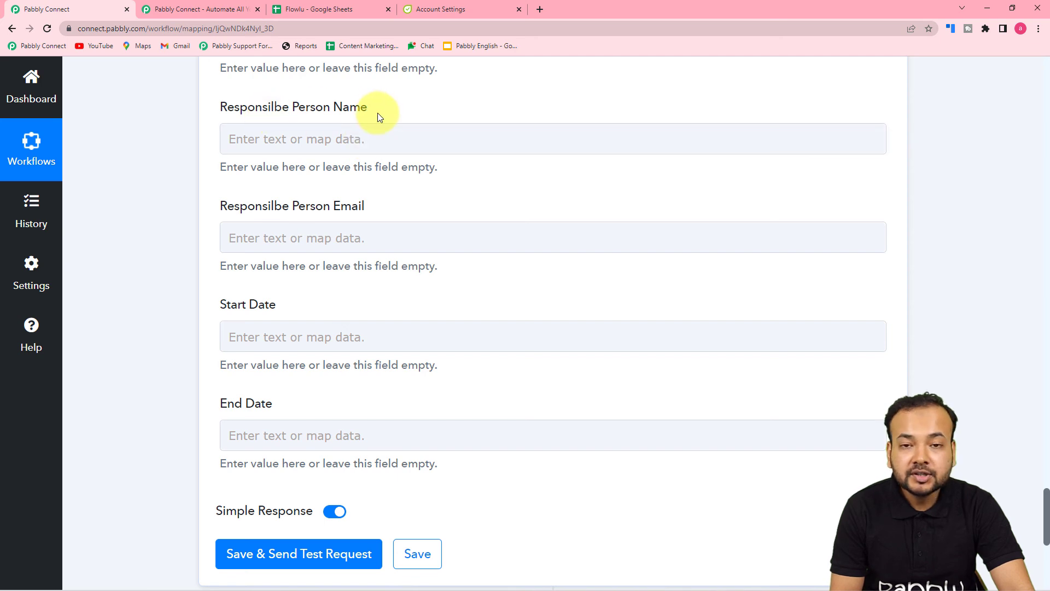
pyautogui.click(402, 141)
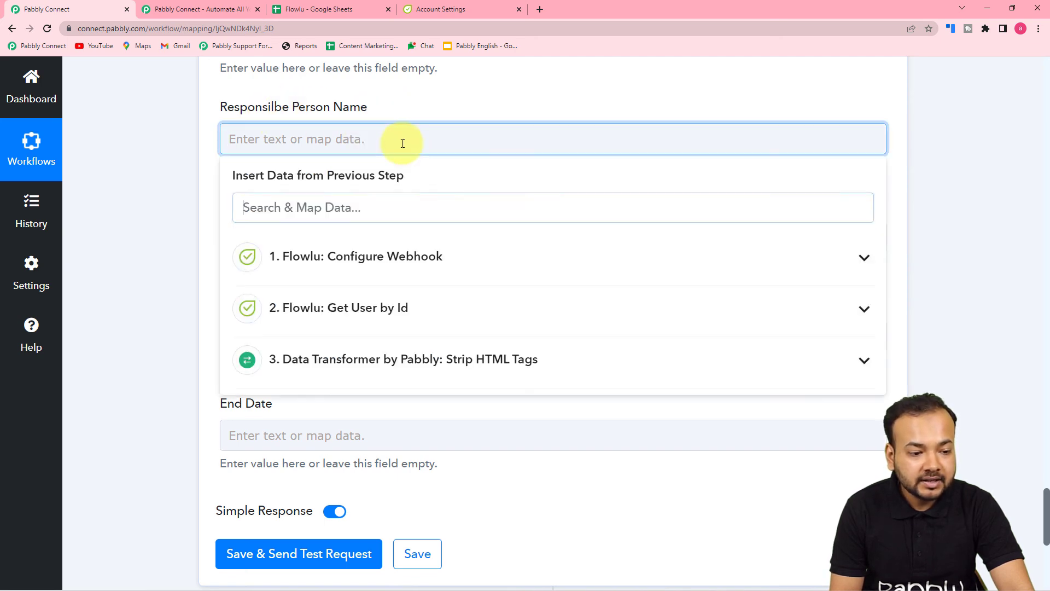
pyautogui.click(344, 318)
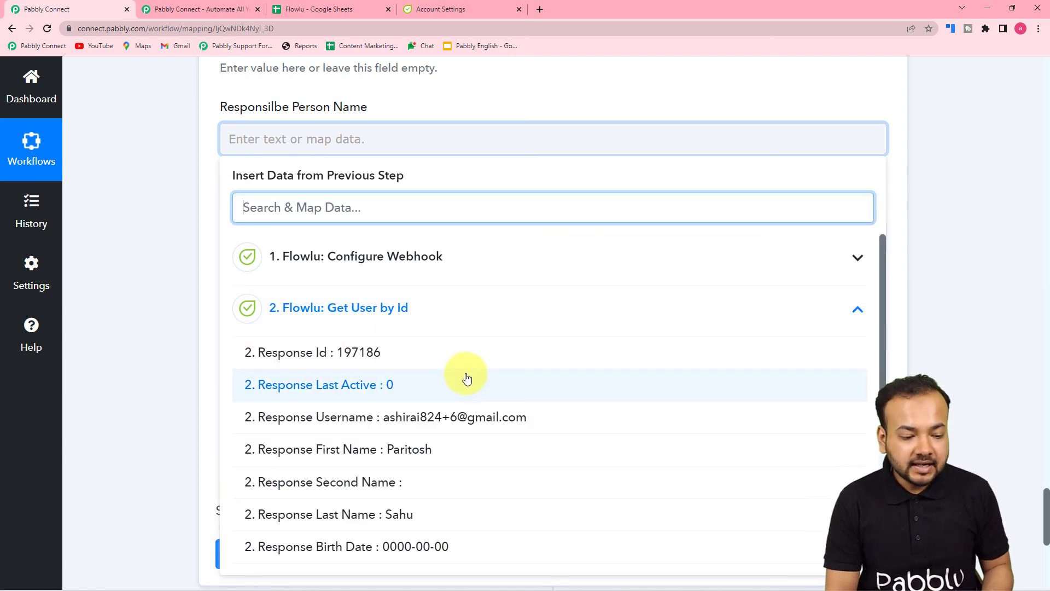
pyautogui.scroll(-3, 397, 488)
pyautogui.scroll(-2, 398, 490)
pyautogui.click(394, 503)
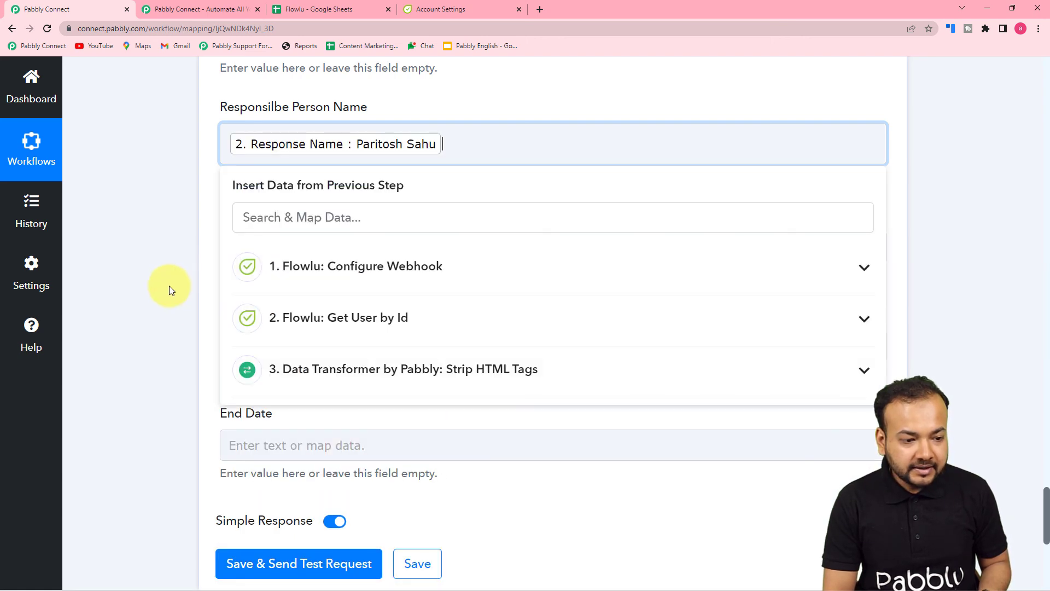
pyautogui.click(170, 289)
# Map the responsible person's email field to Response Username from the Flowlu Get User by Id step
pyautogui.scroll(-2, 170, 289)
pyautogui.click(351, 141)
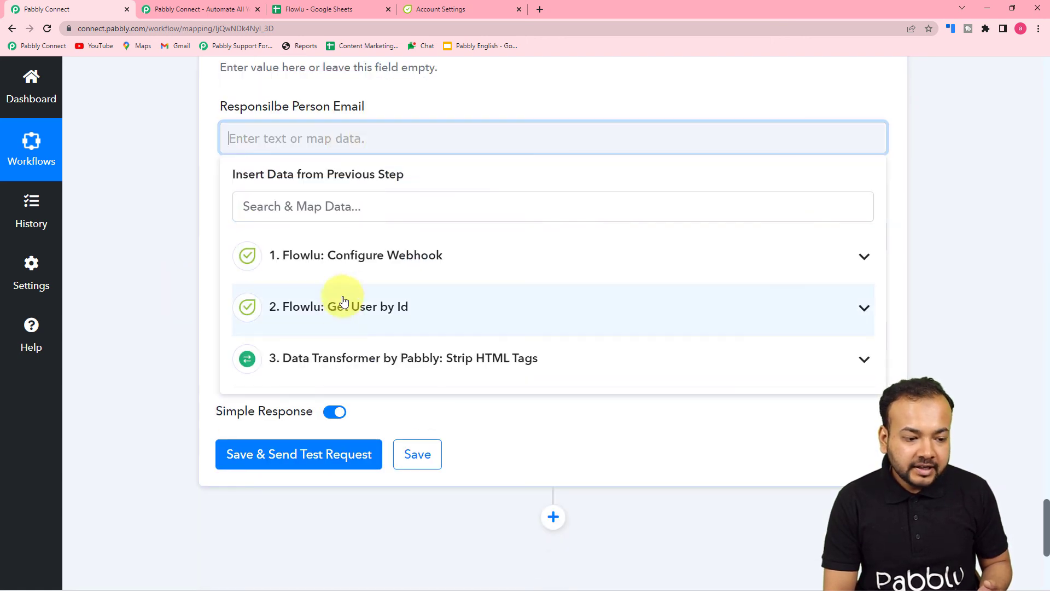
pyautogui.click(343, 318)
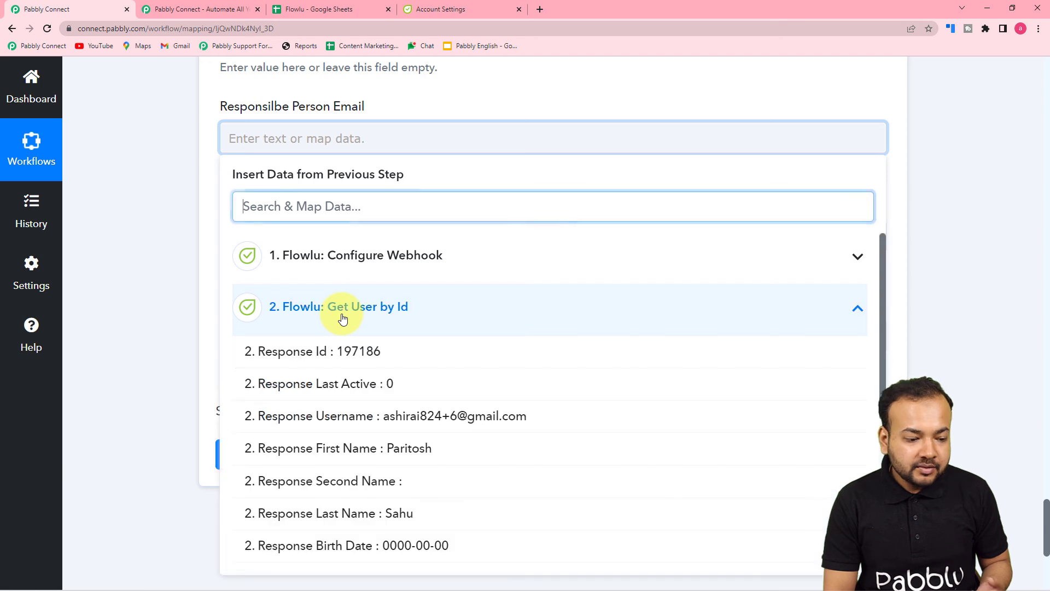
pyautogui.click(386, 429)
pyautogui.click(156, 244)
# Map the Start Date field to Current Plan Start Date from the Flowlu Configure Webhook data
pyautogui.scroll(-1, 156, 244)
pyautogui.click(341, 193)
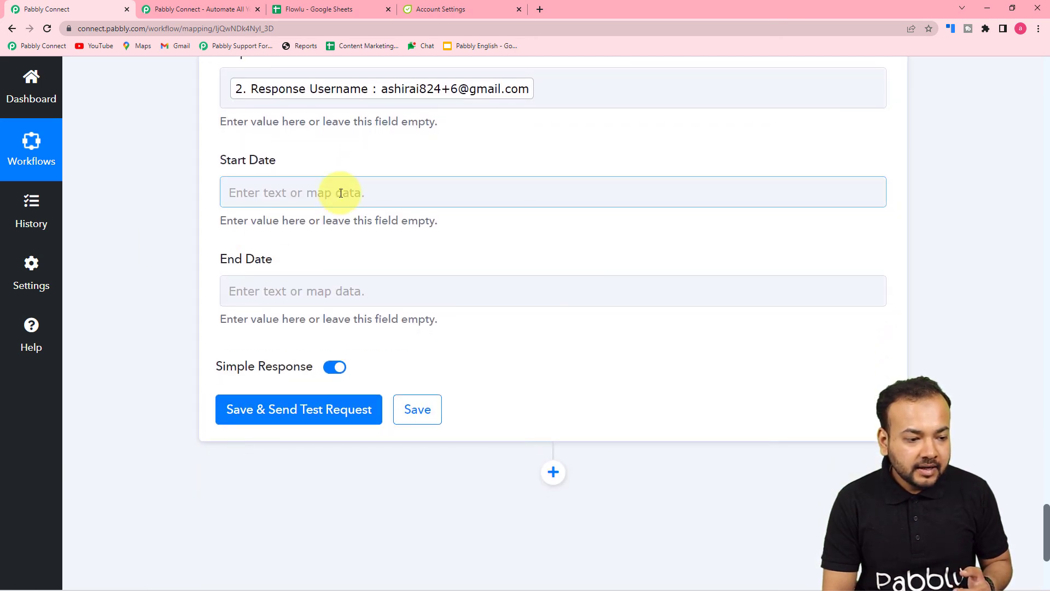
pyautogui.scroll(-2, 340, 192)
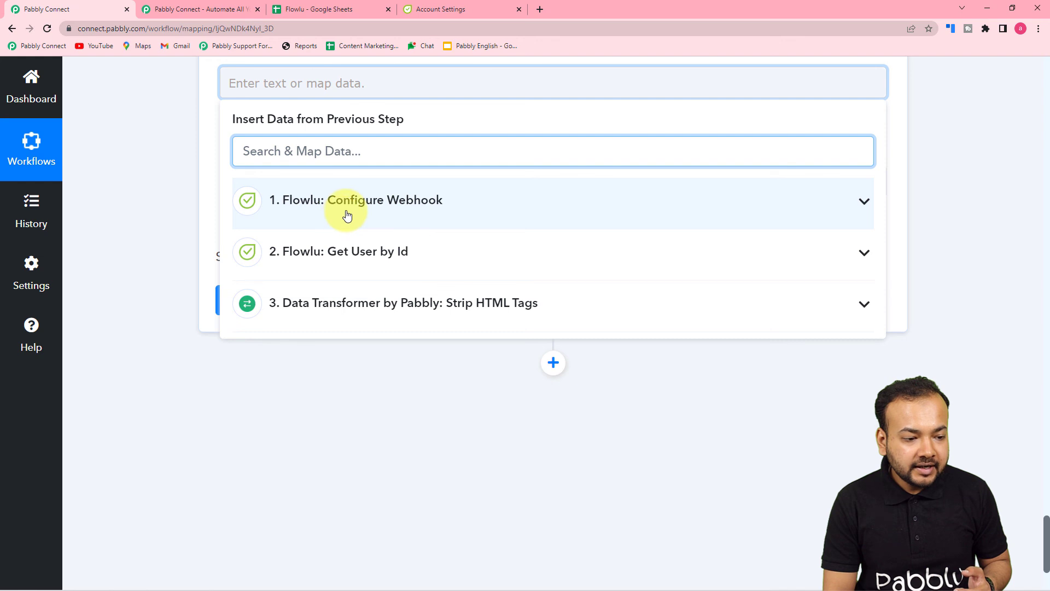
pyautogui.click(347, 215)
pyautogui.scroll(-1, 361, 421)
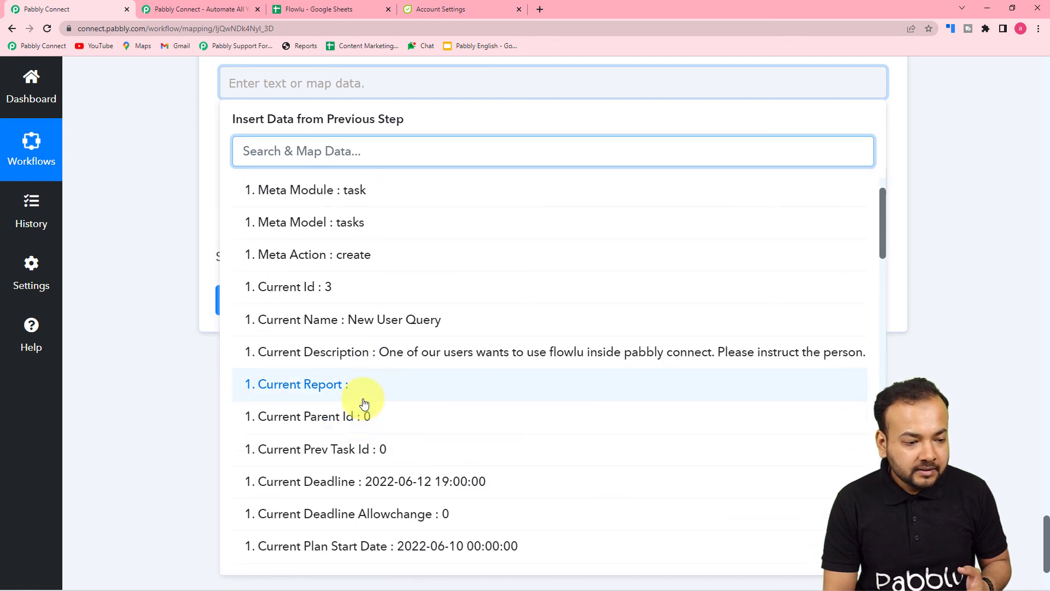
pyautogui.scroll(-5, 363, 403)
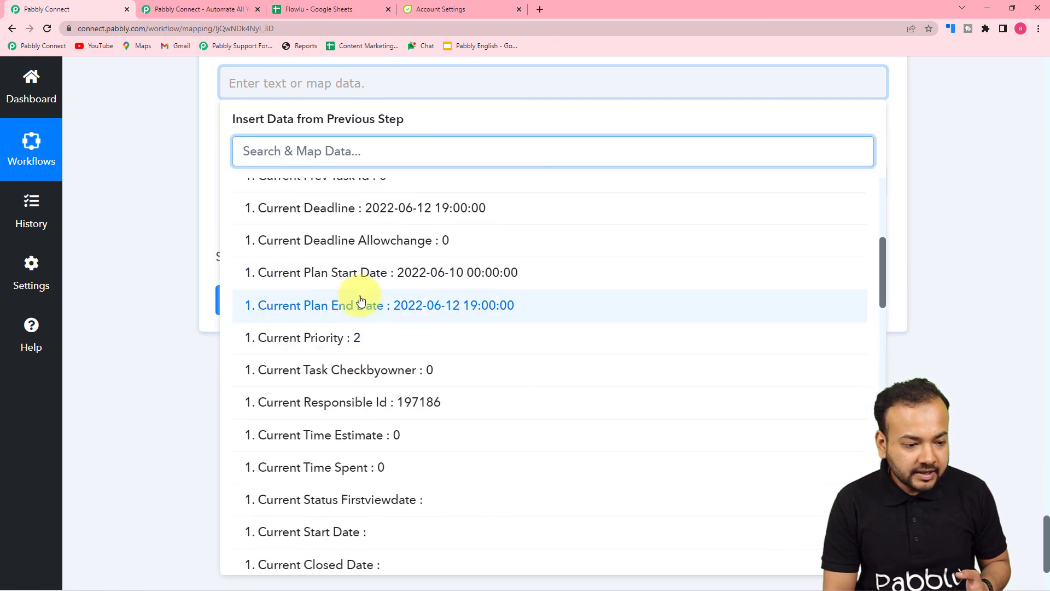
pyautogui.click(348, 272)
pyautogui.click(165, 197)
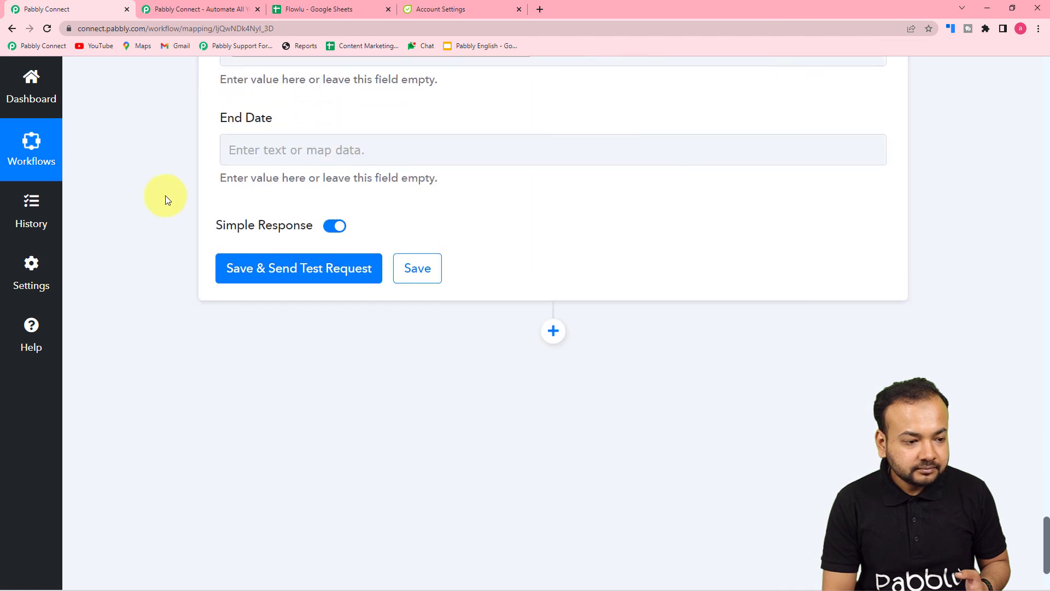
# Map the End Date field to Current Deadline from the Flowlu Configure Webhook data
pyautogui.scroll(-1, 165, 197)
pyautogui.click(382, 85)
pyautogui.click(387, 199)
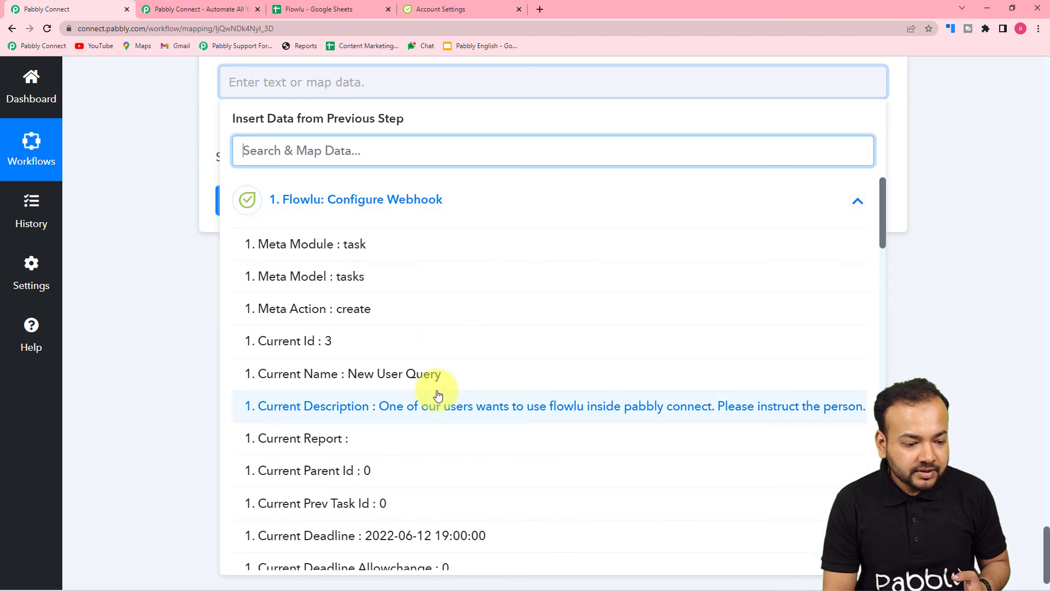
pyautogui.scroll(-2, 438, 394)
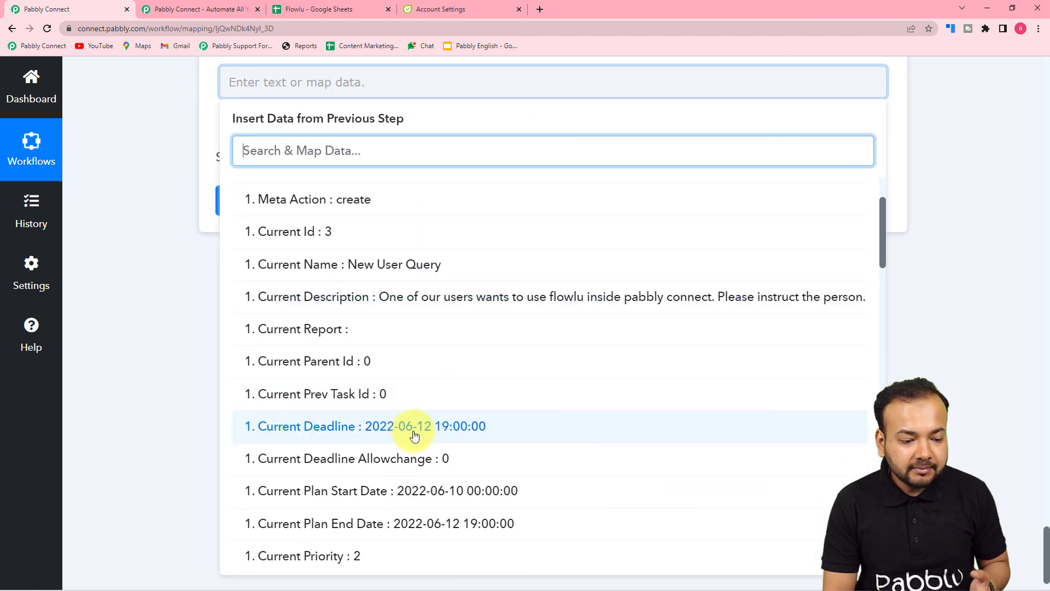
pyautogui.click(415, 433)
pyautogui.click(137, 234)
# Check the existing rows in the Flowlu spreadsheet, then save the Add New Row step in Pabbly Connect and send its test request
pyautogui.scroll(1, 142, 243)
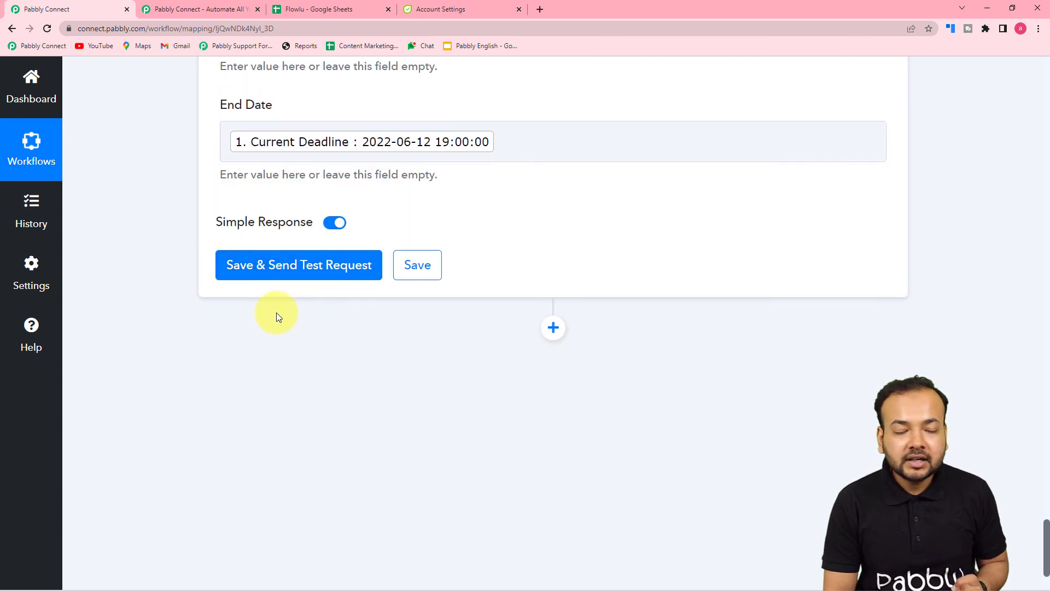
pyautogui.click(320, 12)
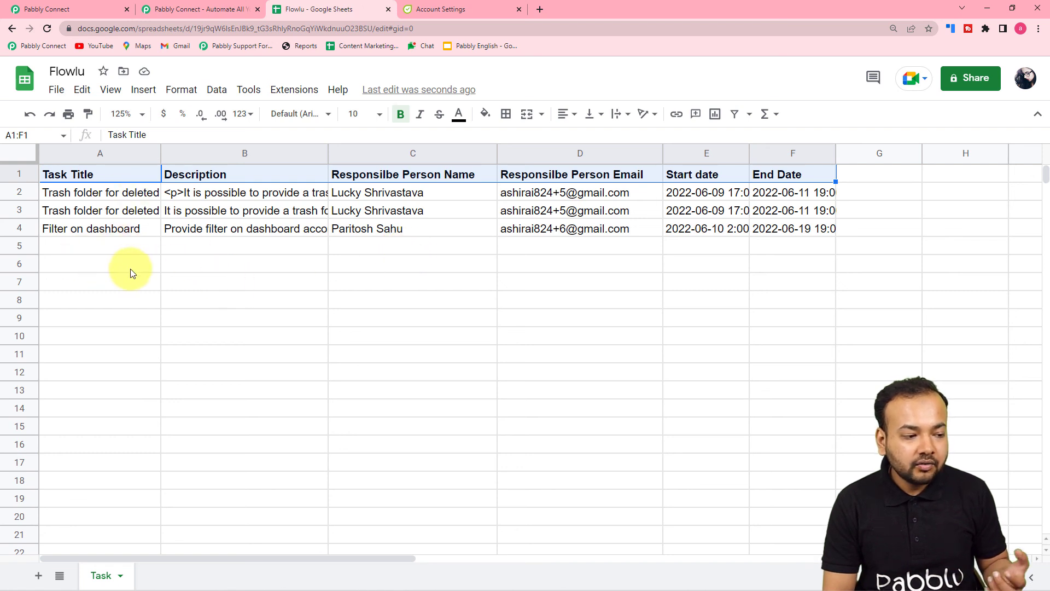
pyautogui.click(33, 8)
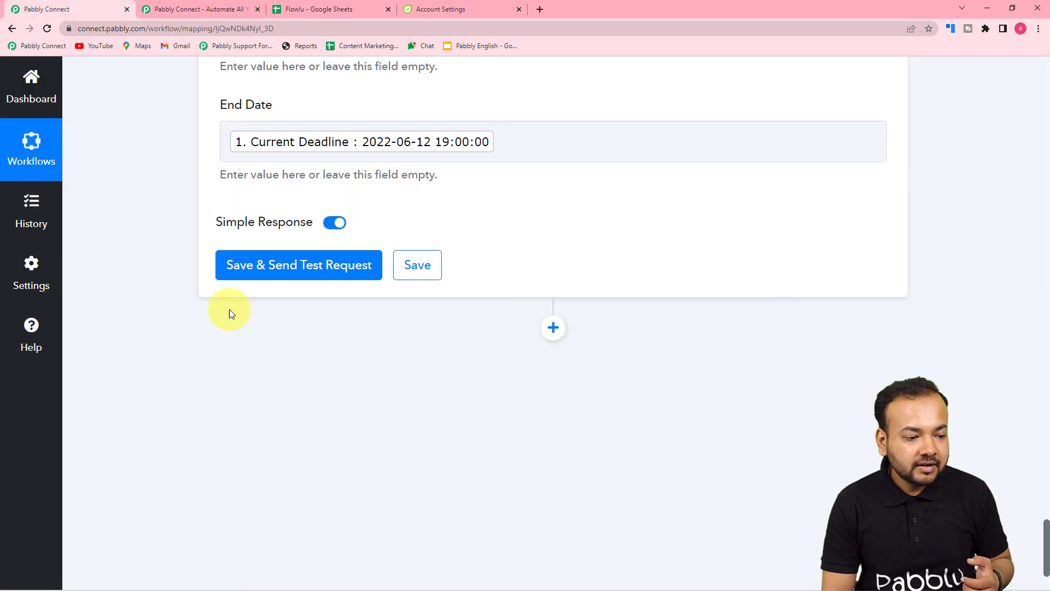
pyautogui.click(258, 265)
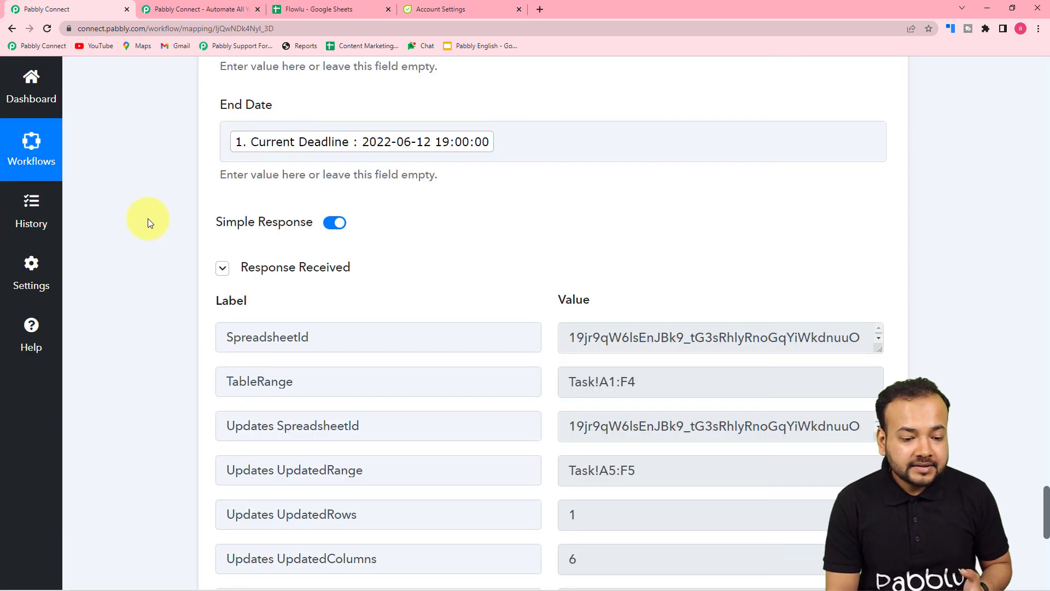
pyautogui.scroll(-3, 304, 293)
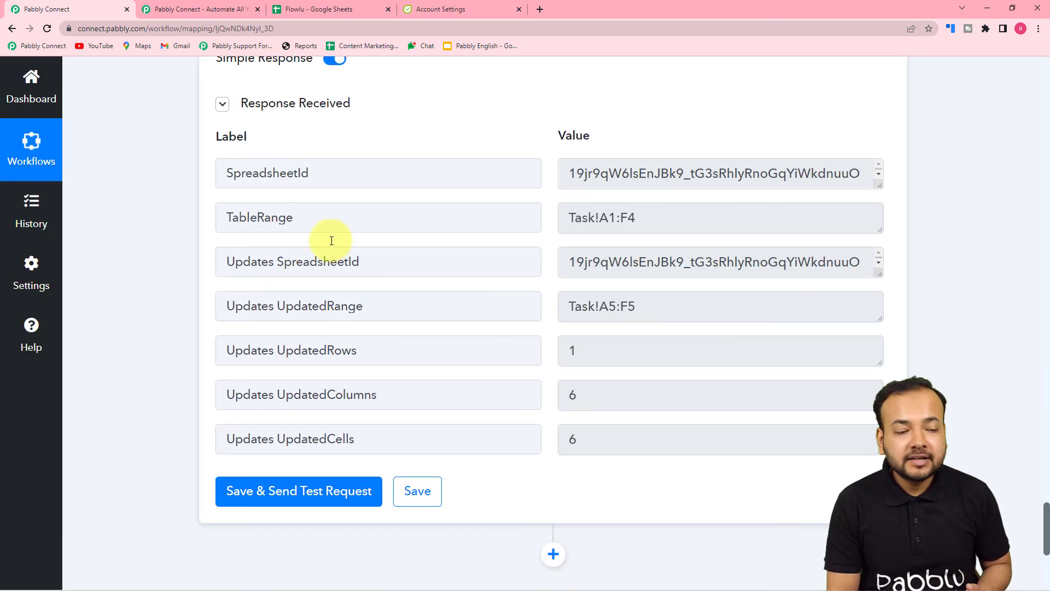
# Switch to the Flowlu spreadsheet in Google Sheets and inspect the description and task title in row 5
pyautogui.click(352, 8)
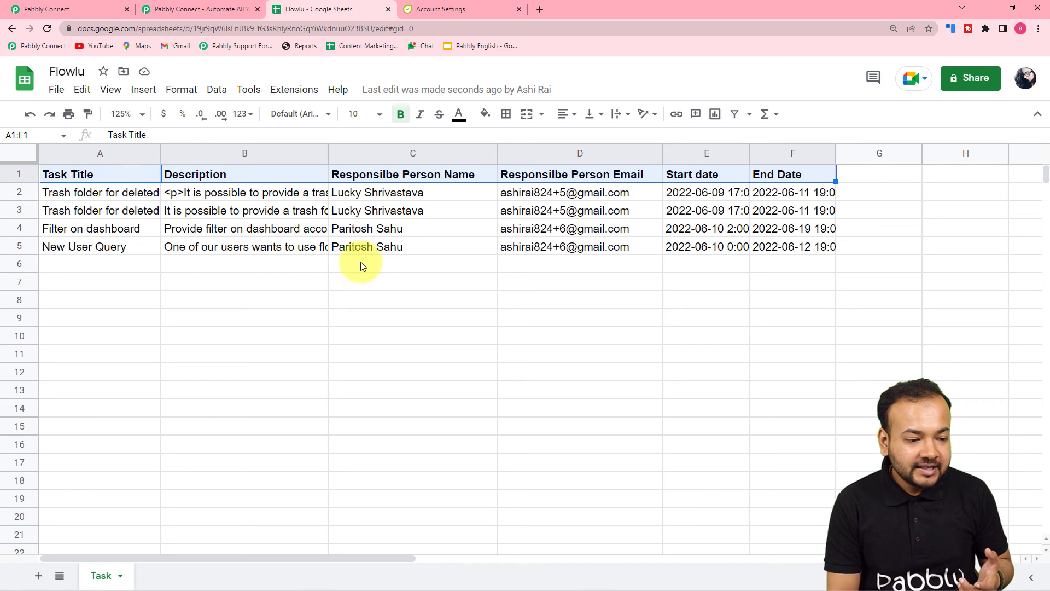
pyautogui.click(262, 251)
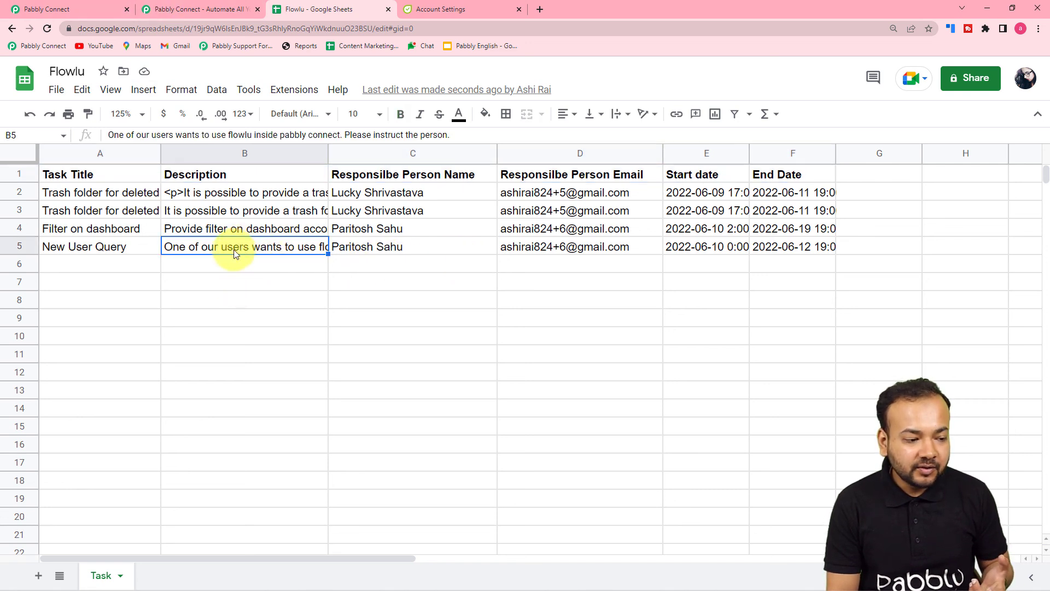
pyautogui.click(140, 246)
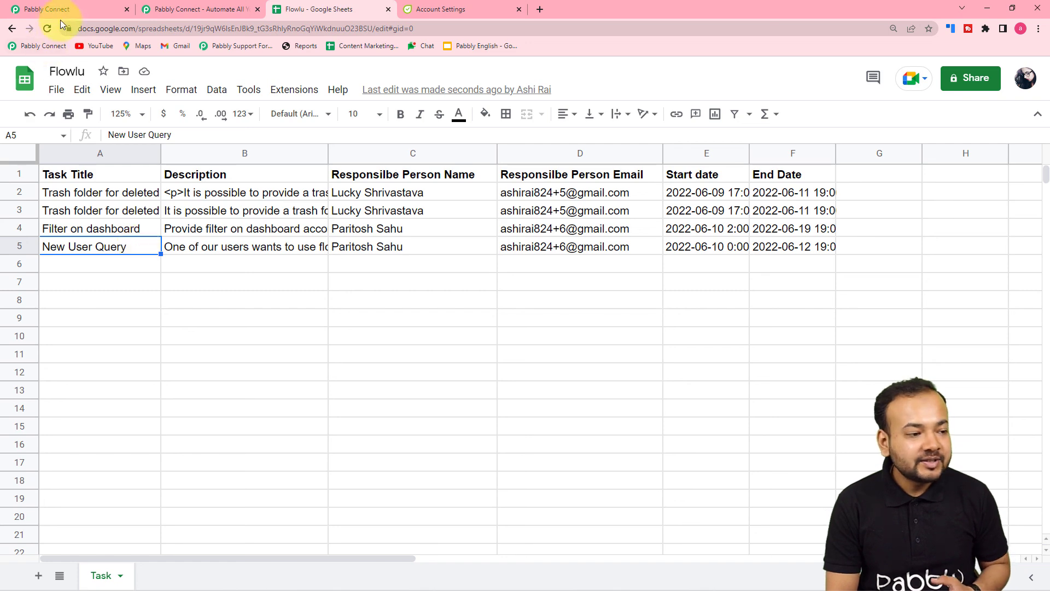
# Return to Pabbly Connect and review the workflow from the Add New Row step back up to the Flowlu trigger
pyautogui.click(70, 7)
pyautogui.scroll(1, 888, 252)
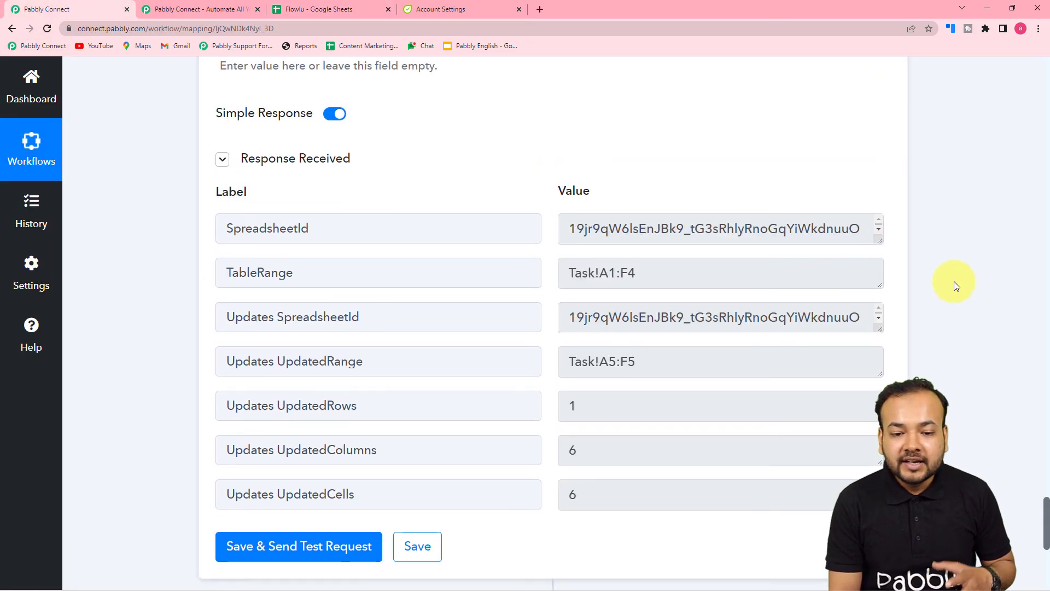
pyautogui.scroll(4, 984, 328)
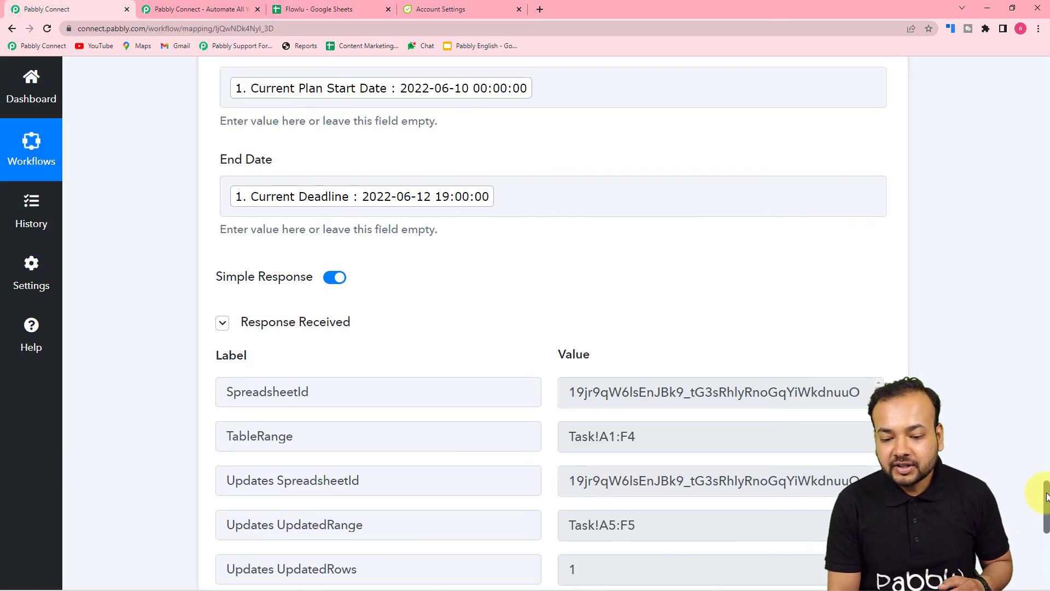
pyautogui.moveTo(1046, 496); pyautogui.dragTo(1046, 62)
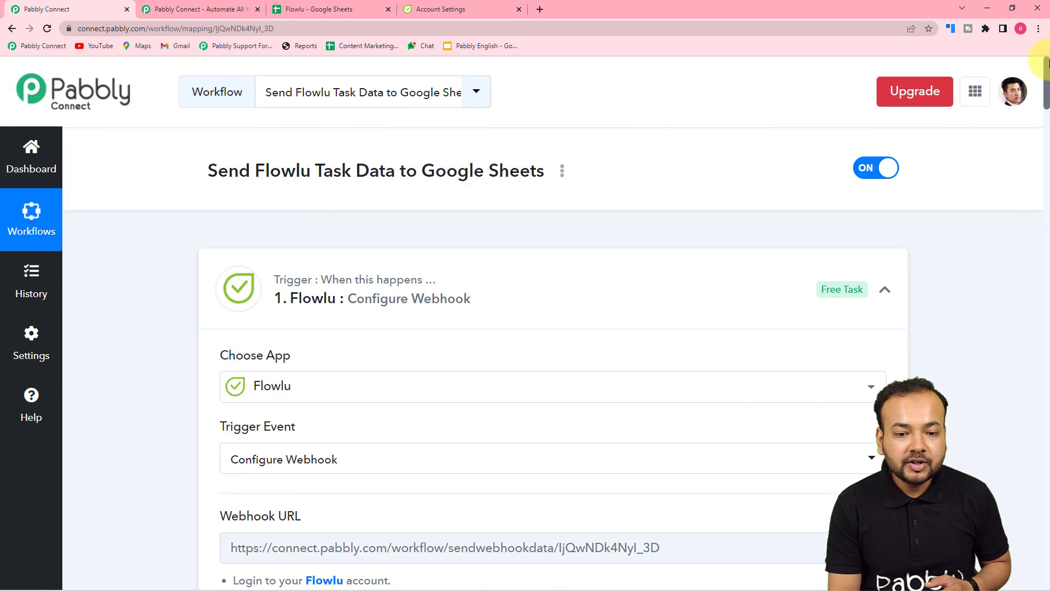
# Collapse the Flowlu Configure Webhook trigger and the Flowlu Get User by Id action in the workflow
pyautogui.click(886, 288)
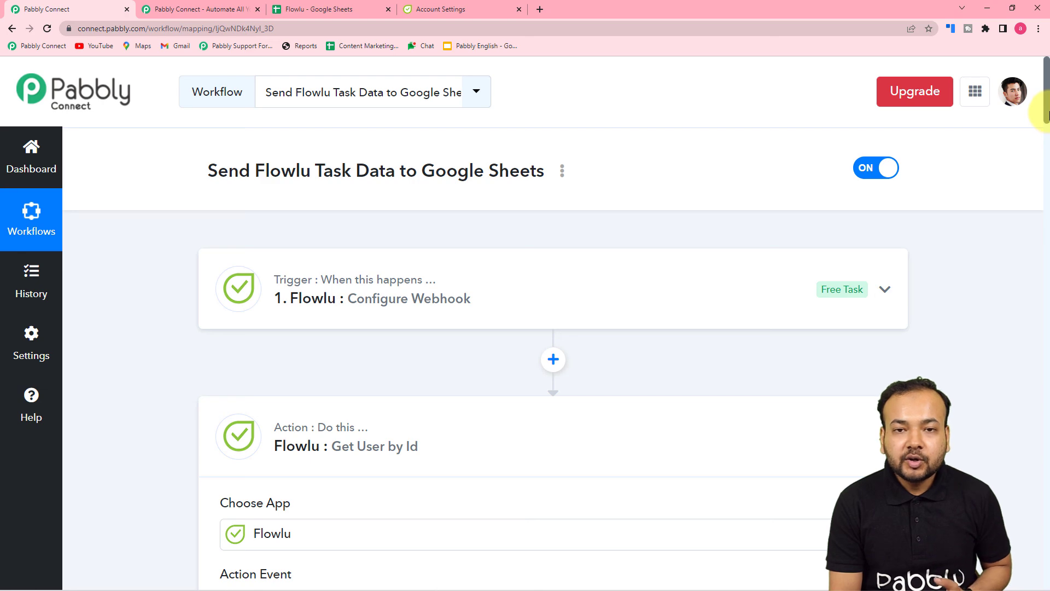
pyautogui.moveTo(1046, 112); pyautogui.dragTo(1043, 143)
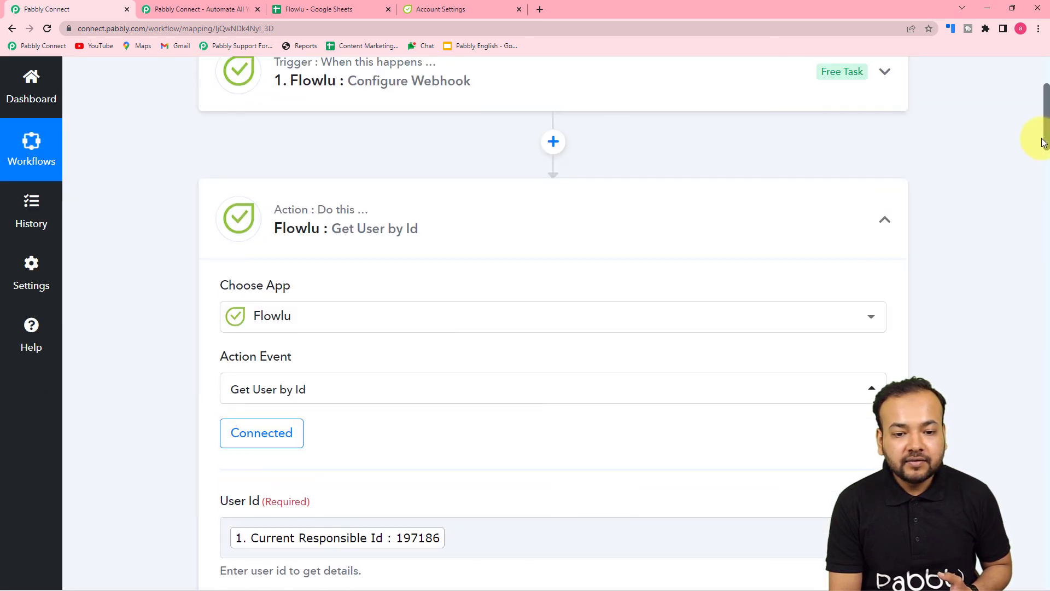
pyautogui.click(890, 216)
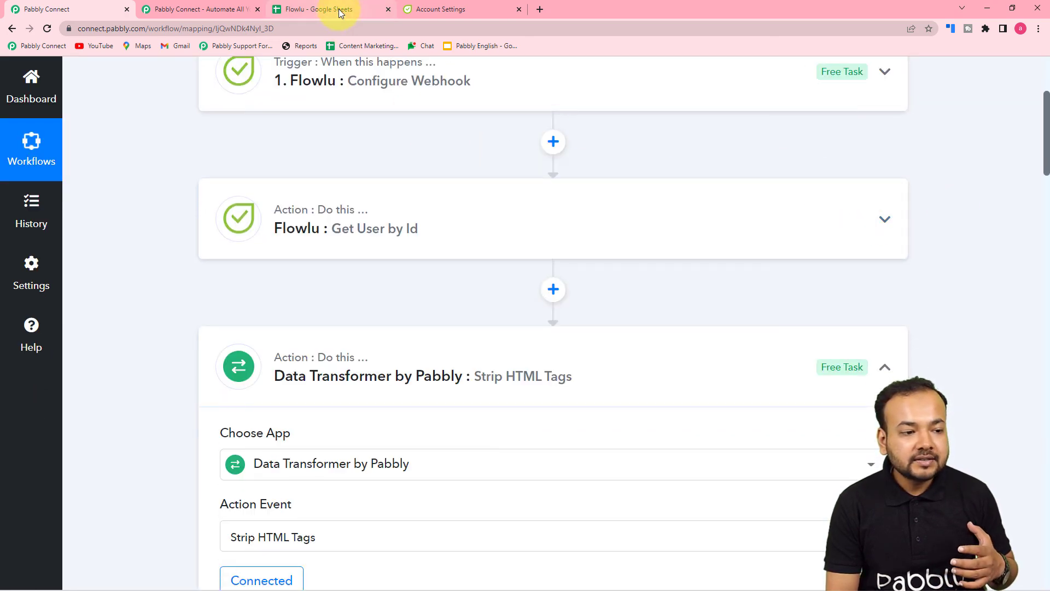
# Check the task rows in the Flowlu spreadsheet in Google Sheets, then return to Pabbly Connect and collapse the Strip HTML Tags action
pyautogui.click(339, 9)
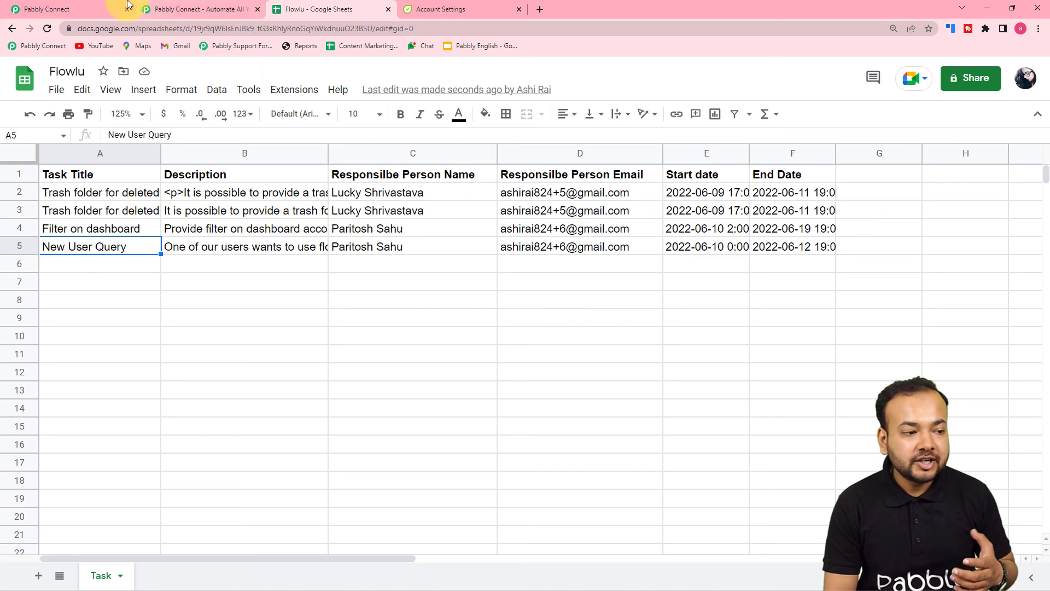
pyautogui.click(95, 8)
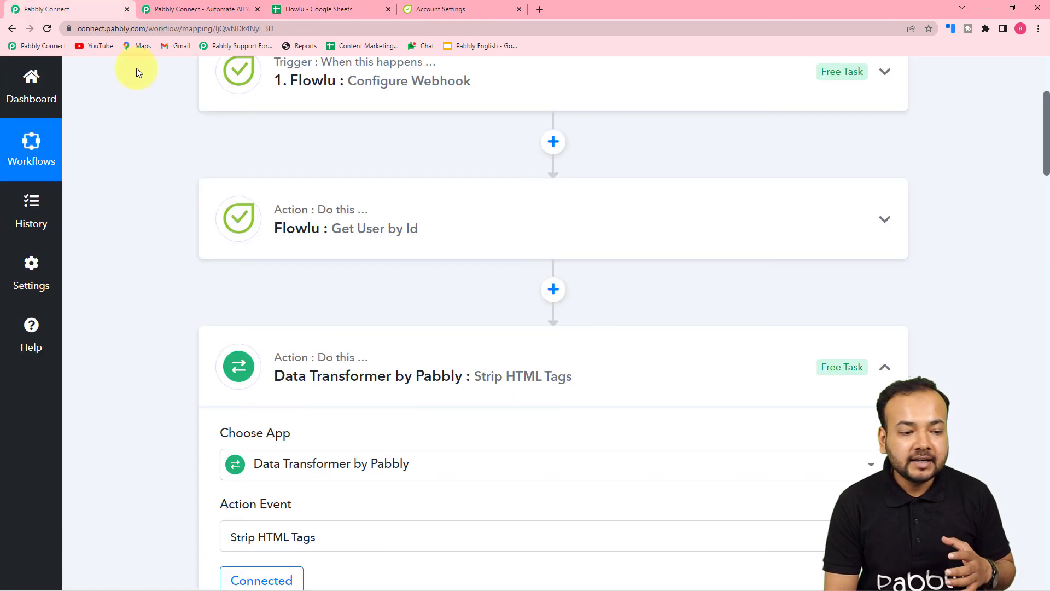
pyautogui.click(886, 368)
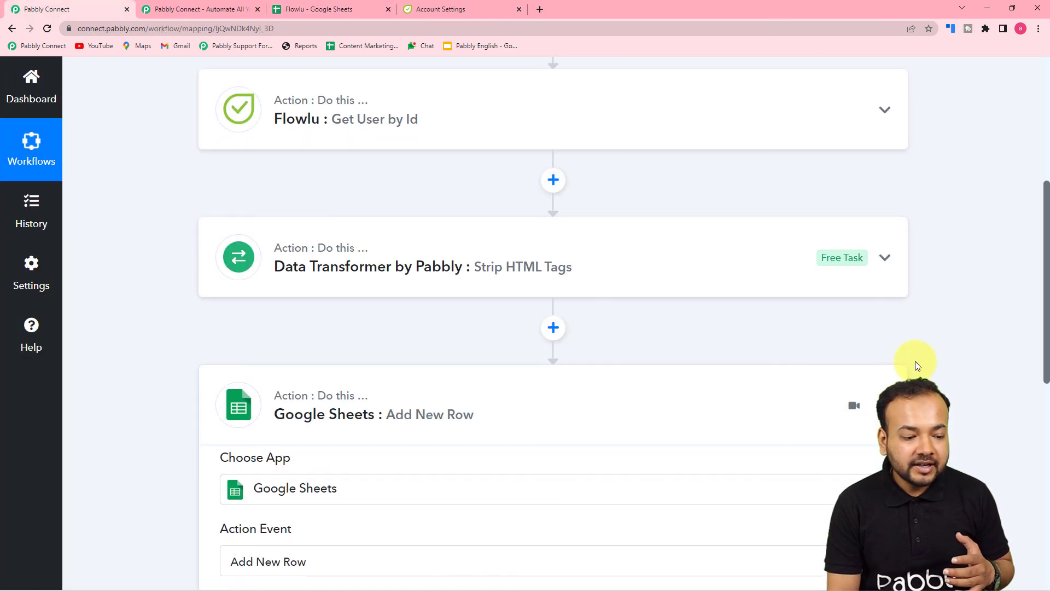
pyautogui.scroll(5, 915, 361)
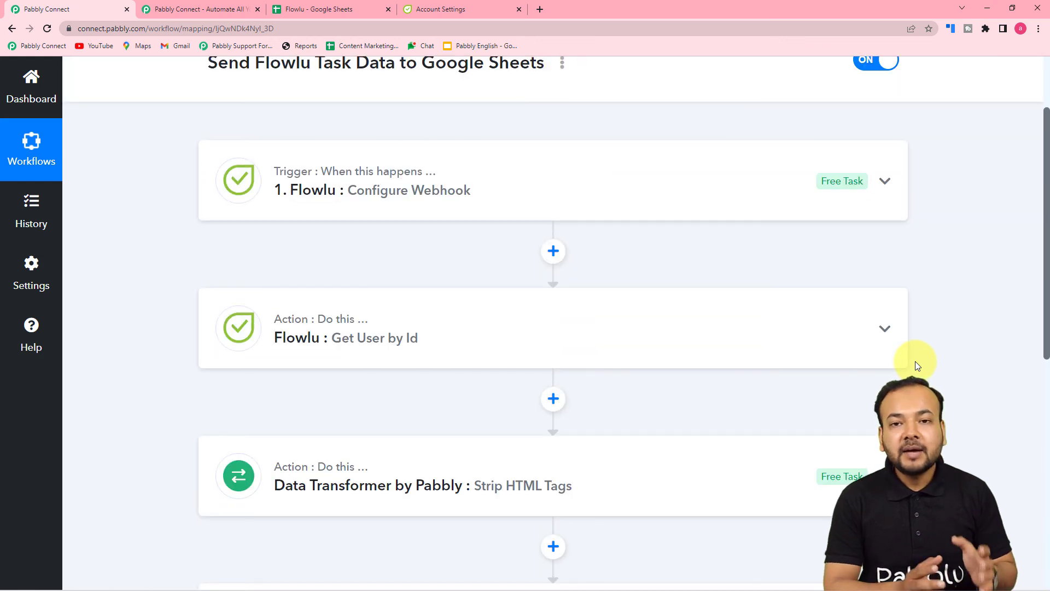